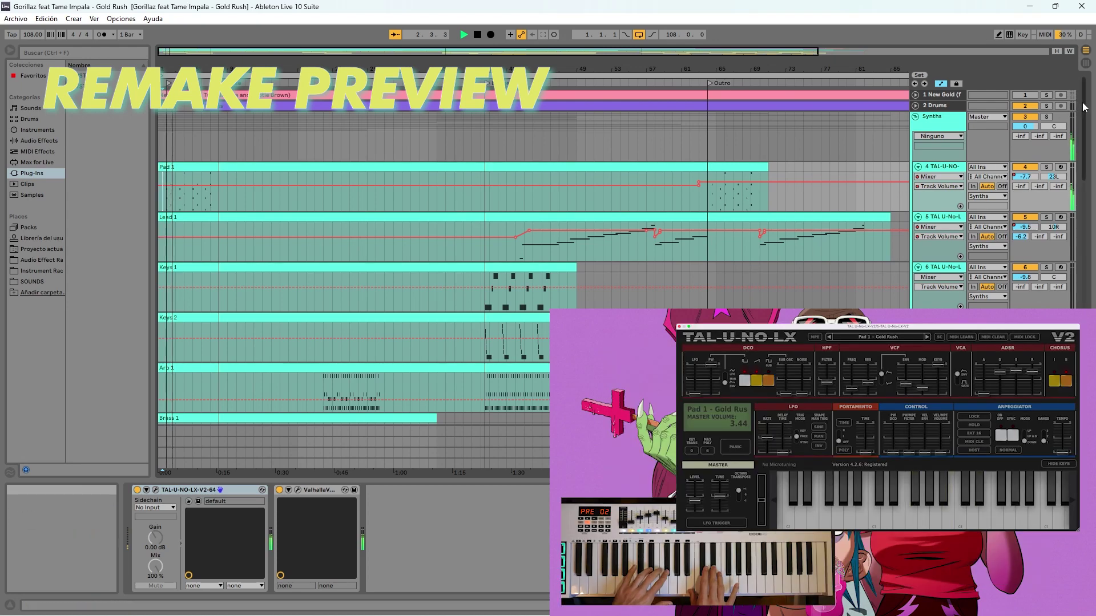
left_click_drag(1083, 106, 1065, 181)
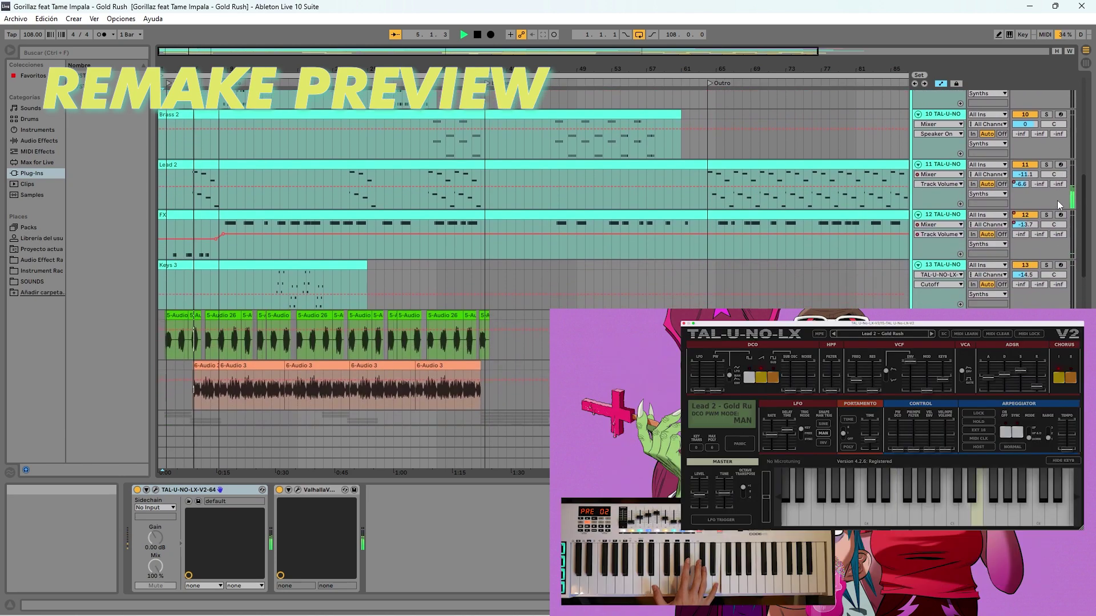
left_click_drag(1064, 181, 1056, 213)
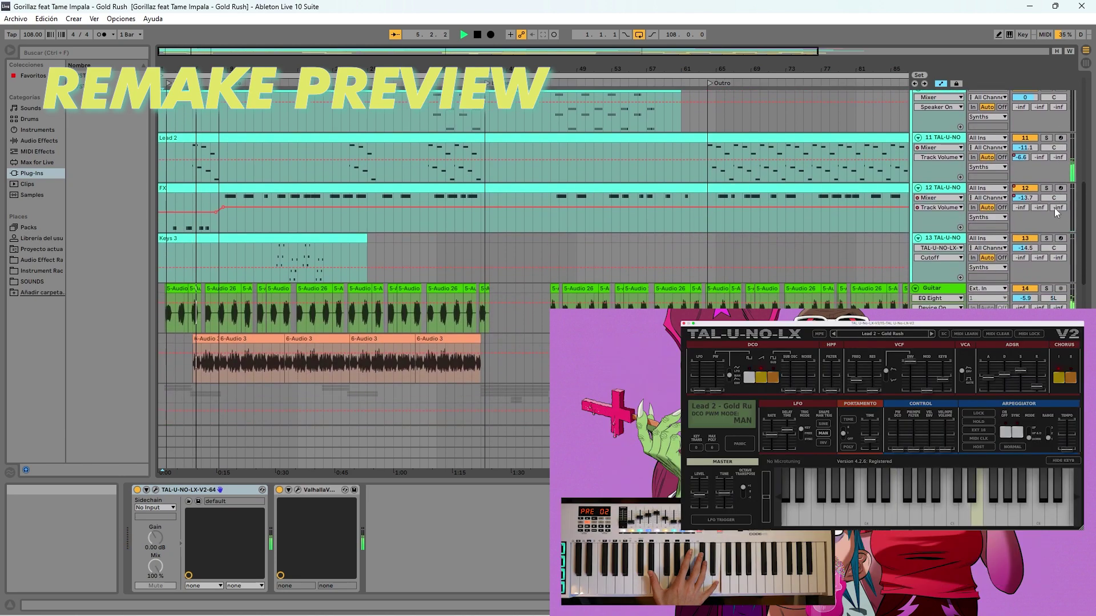
scroll(1054, 216, "down", 1)
scroll(1052, 222, "down", 1)
scroll(1049, 232, "down", 1)
scroll(1047, 244, "down", 1)
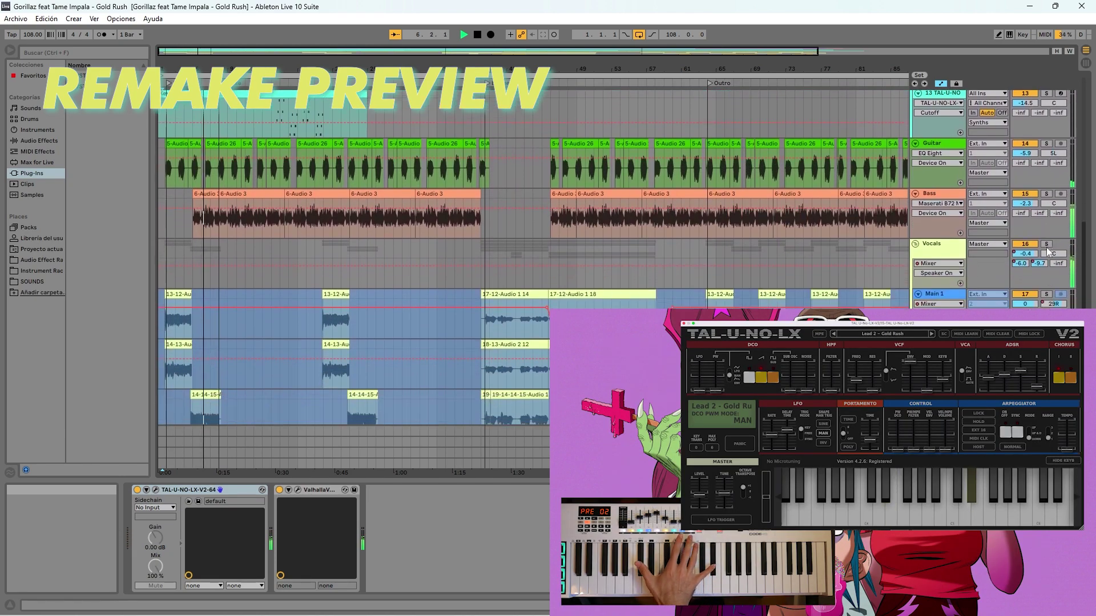
scroll(1047, 252, "down", 1)
scroll(1047, 267, "down", 1)
scroll(1047, 278, "down", 1)
scroll(1046, 290, "down", 1)
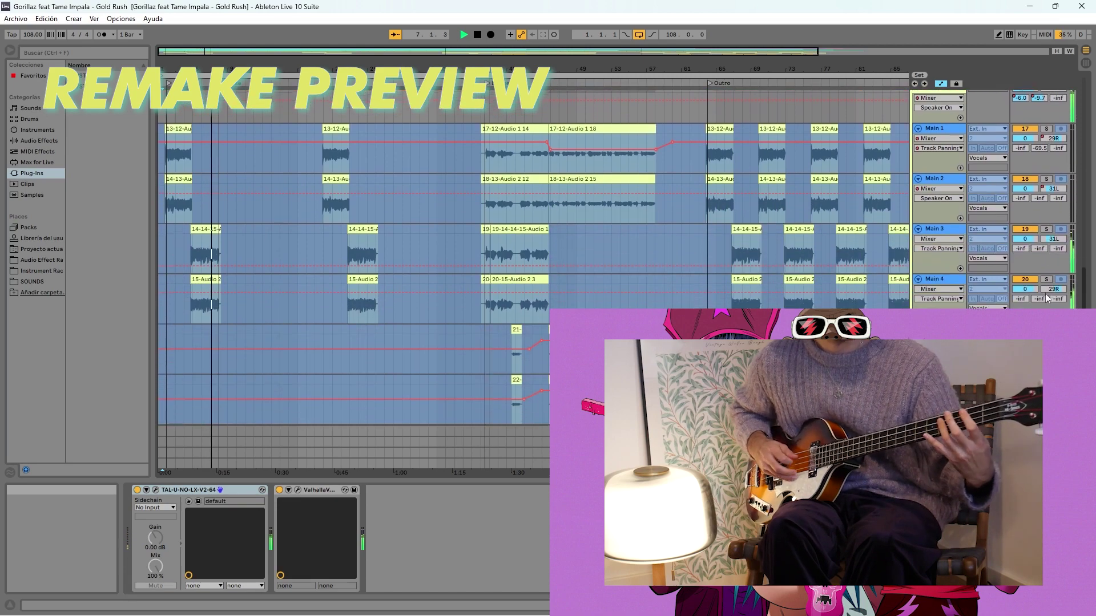
scroll(1046, 300, "down", 1)
scroll(1046, 304, "down", 1)
scroll(1045, 306, "down", 1)
scroll(1045, 307, "down", 1)
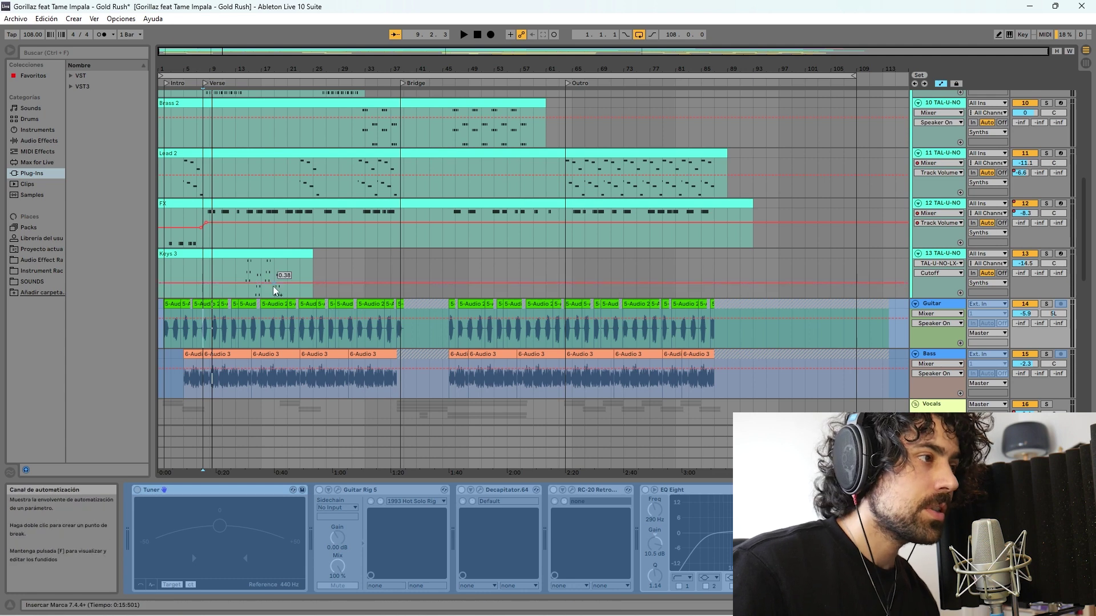
Compare the Guitar track soloed and unsoloed, then restart playback from around bar 7
key("space")
left_click(1046, 304)
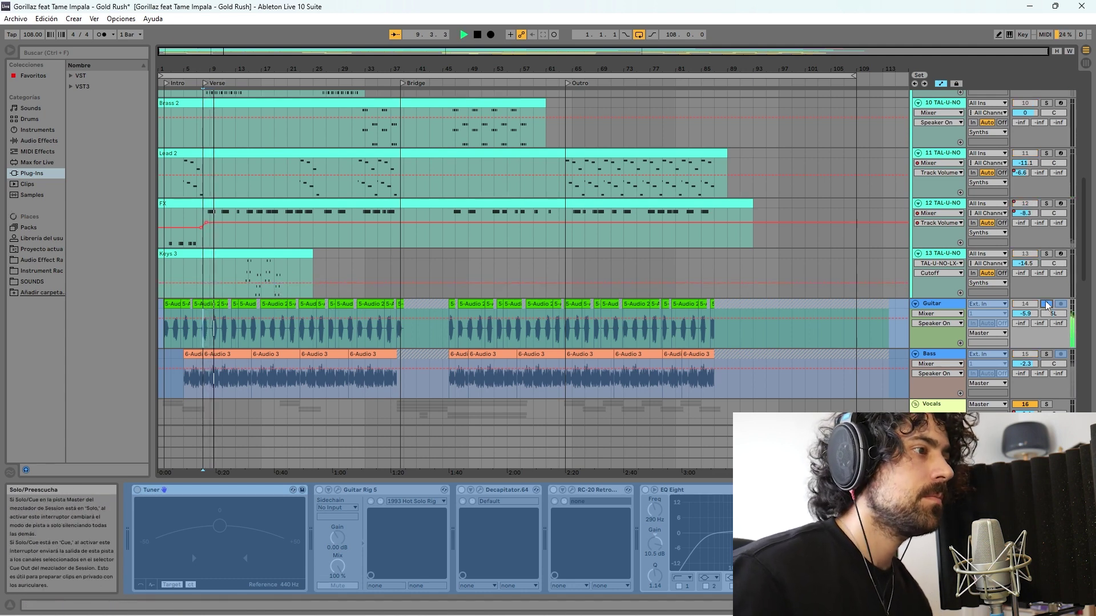
left_click(1046, 305)
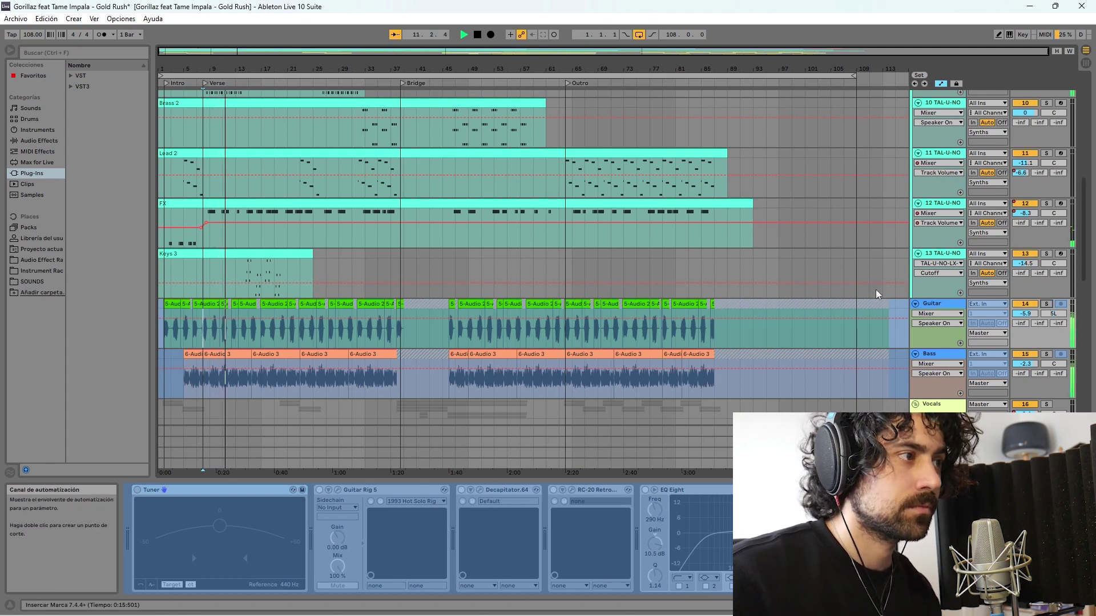
key("space")
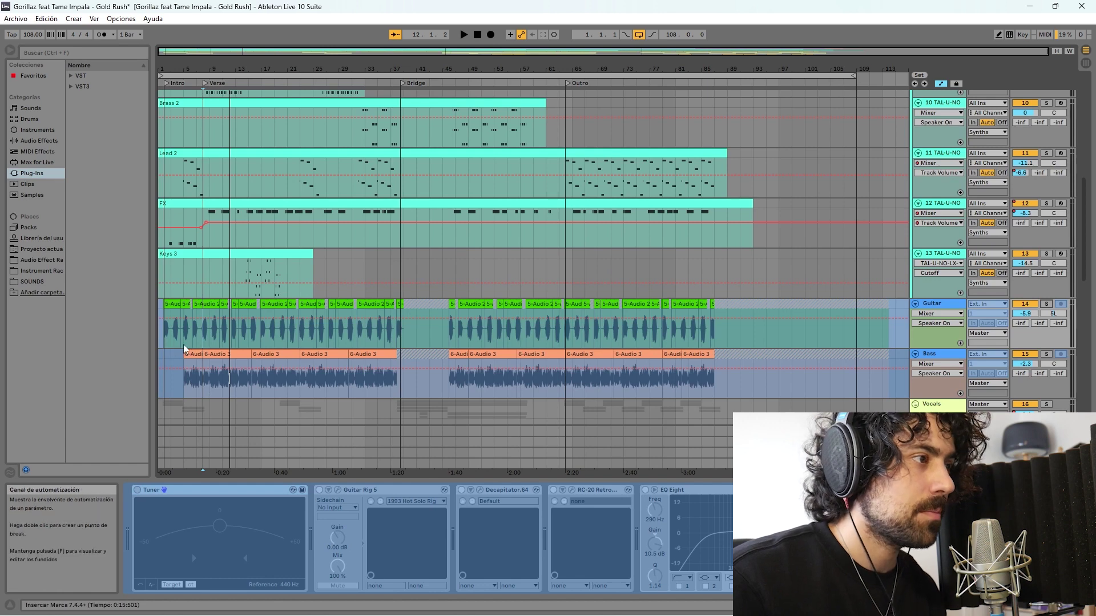
left_click(203, 344)
key("space")
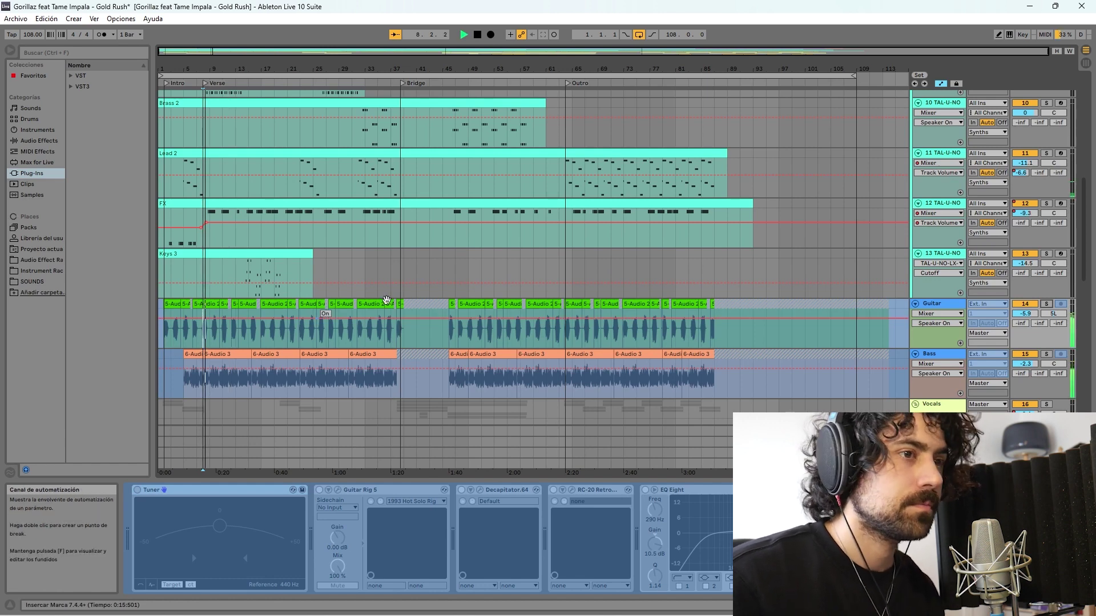
Switch off the guitar's RC-20, Decapitator and Guitar Rig, then play it soloed
left_click(1045, 305)
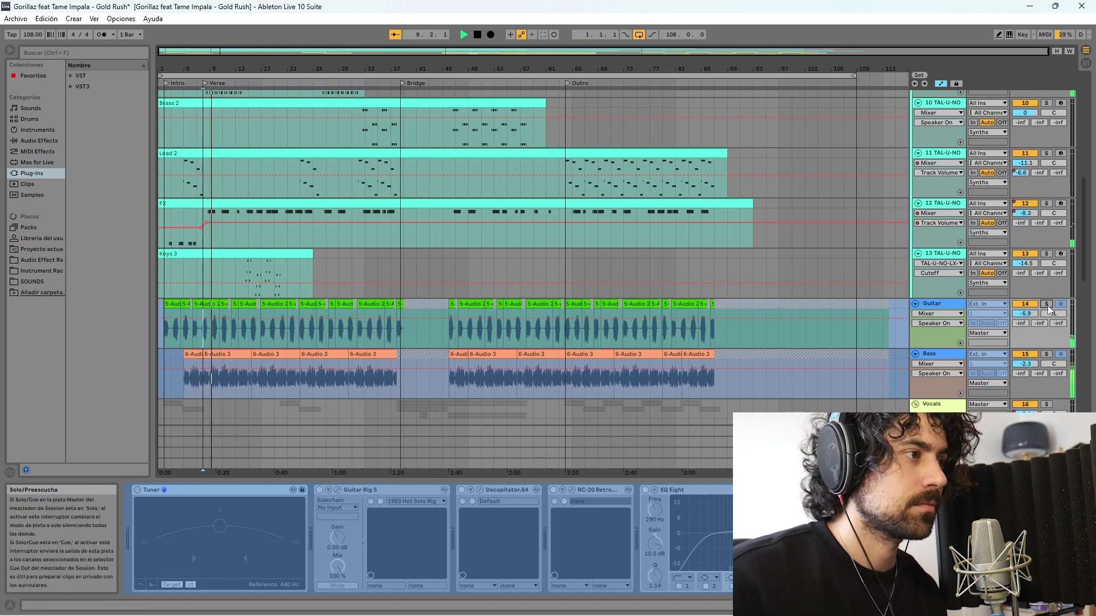
left_click(1046, 304)
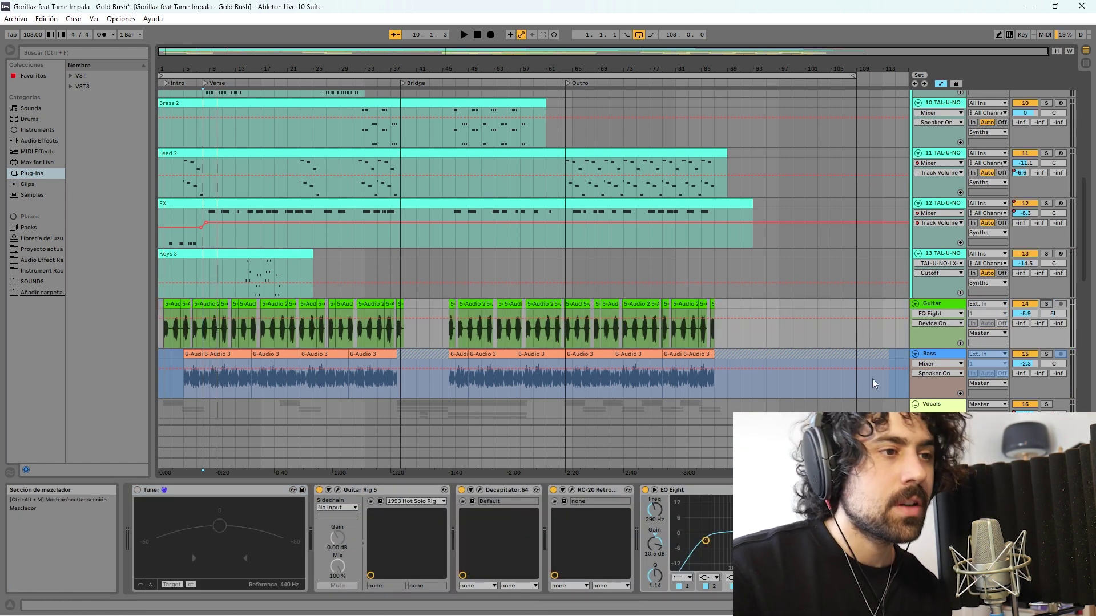
left_click(554, 491)
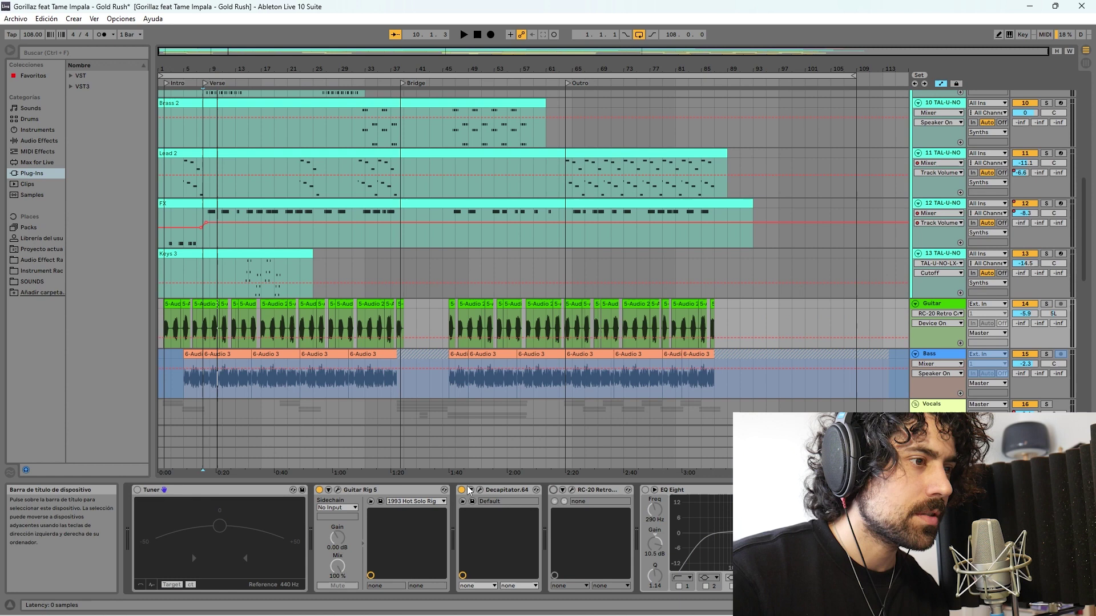
left_click(462, 490)
left_click(319, 490)
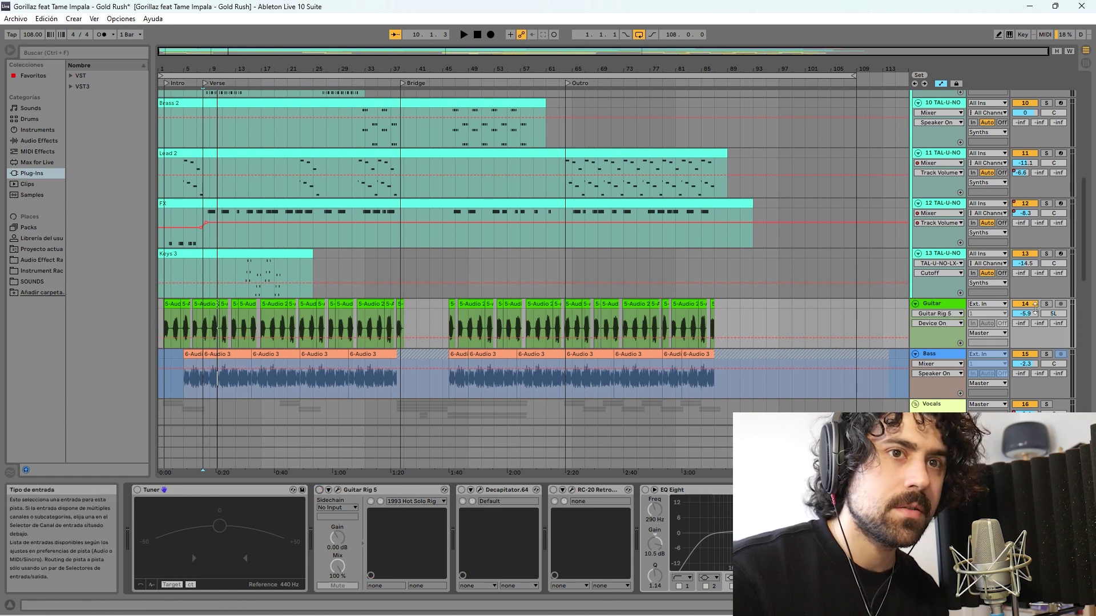
left_click(1045, 305)
key("space")
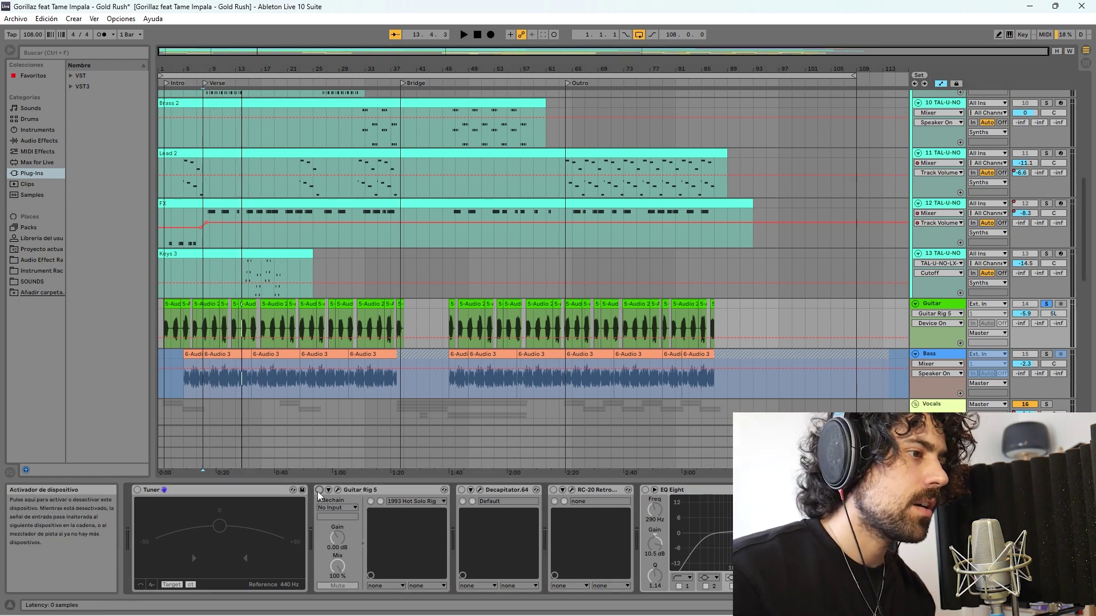
Turn on Guitar Rig 5's Fast Comp stage during playback, then close the window and stop
left_click(338, 489)
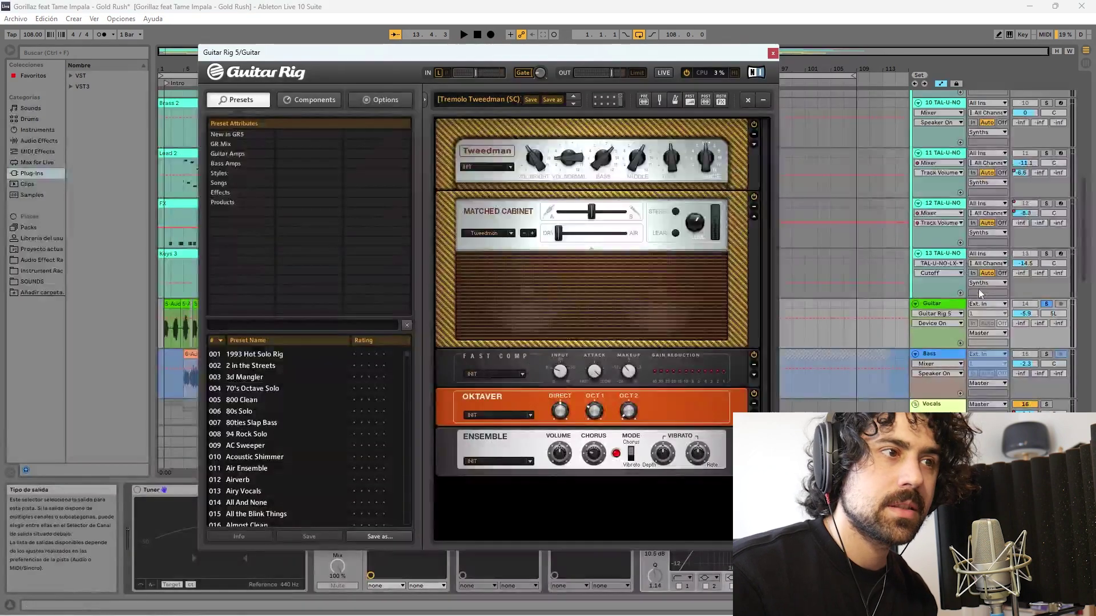
key("space")
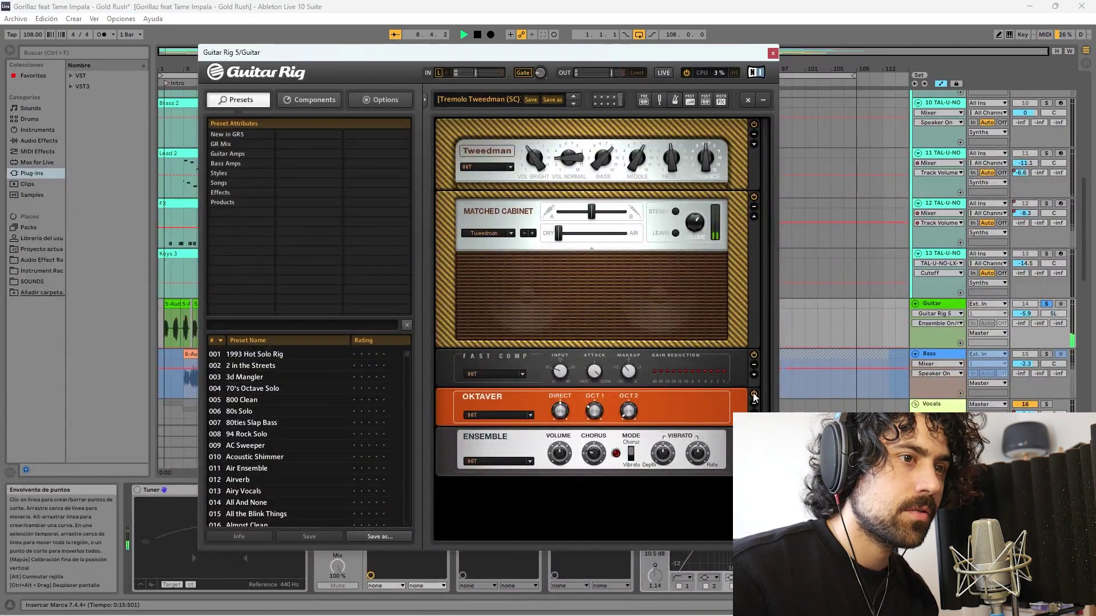
left_click(755, 356)
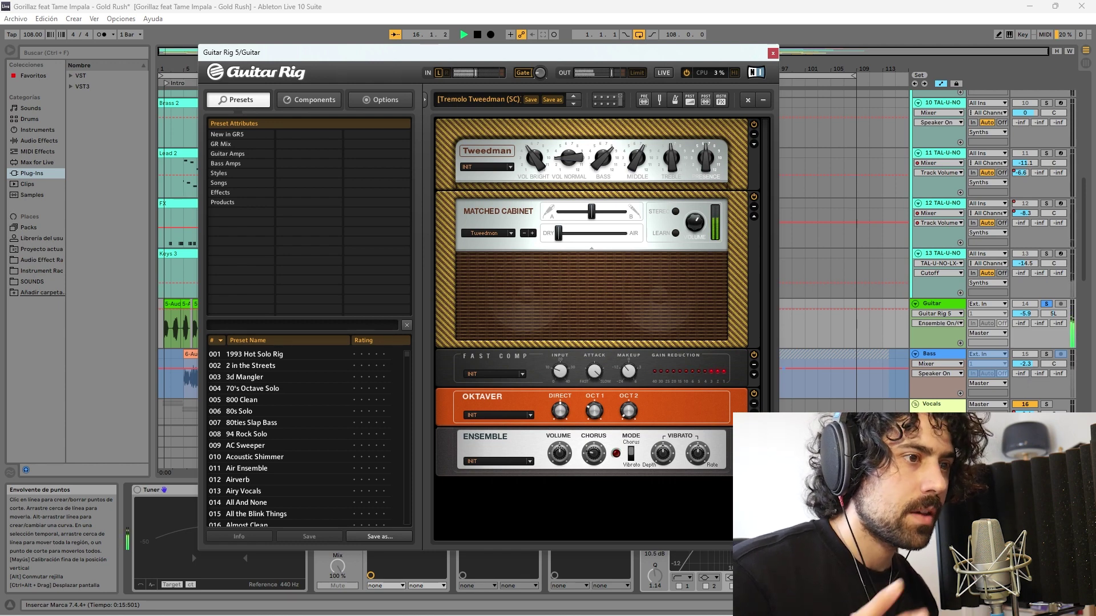
key("space")
left_click(773, 53)
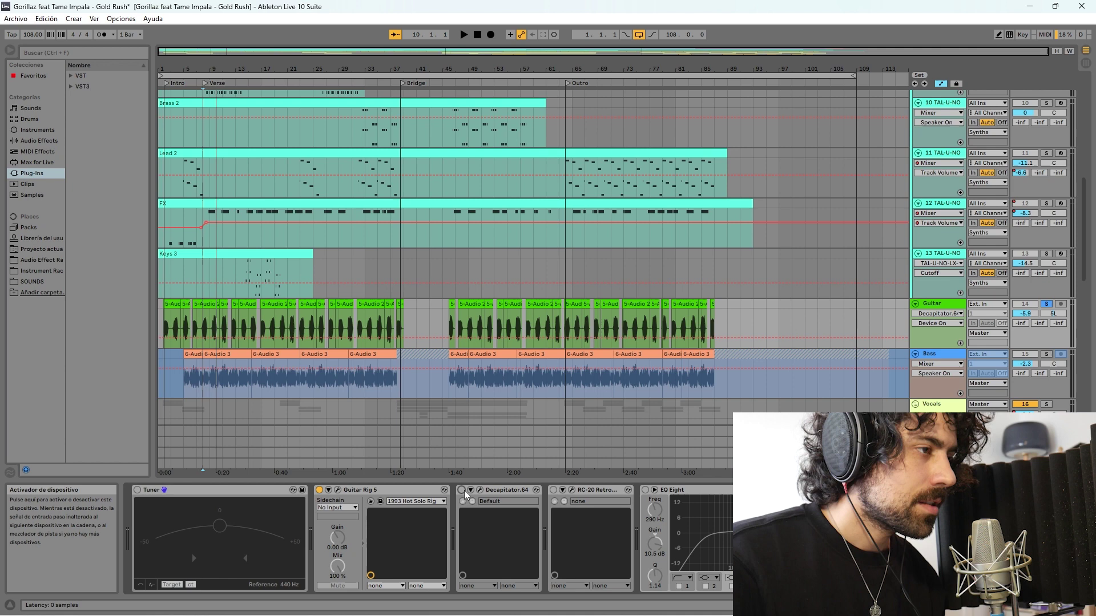
Reactivate Decapitator and RC-20 on the guitar and inspect RC-20's Vinyl 1 settings
left_click(462, 489)
key("space")
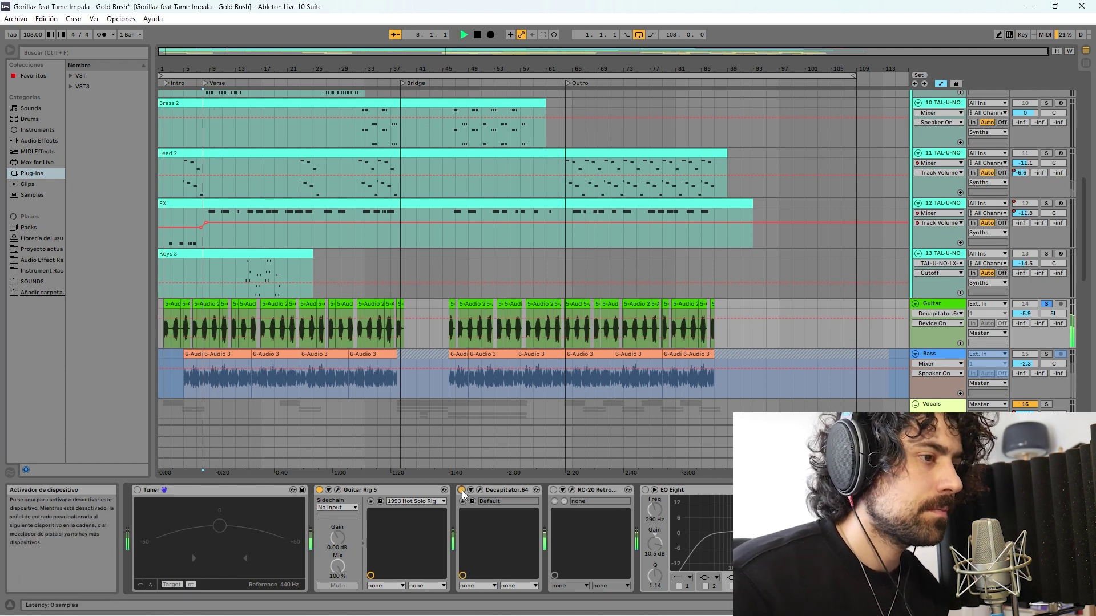
left_click(553, 490)
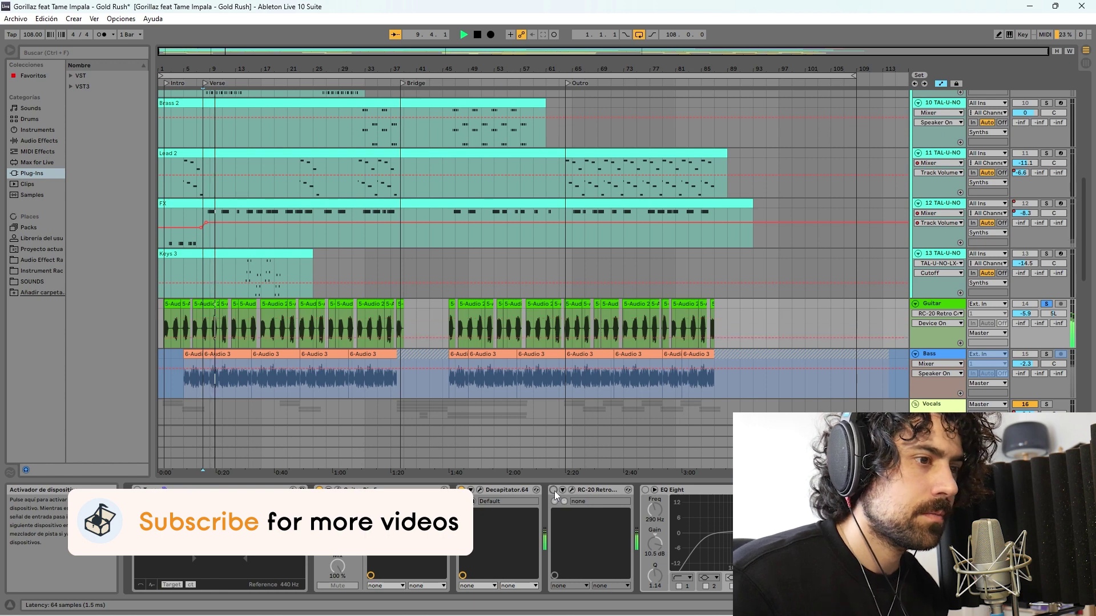
left_click(571, 491)
key("space")
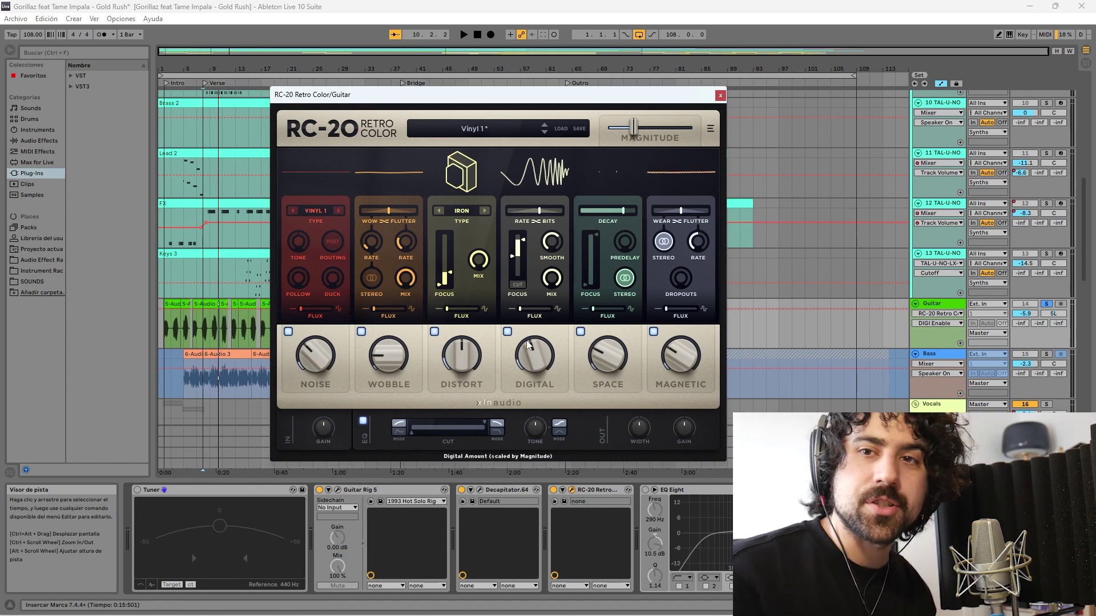
left_click(650, 493)
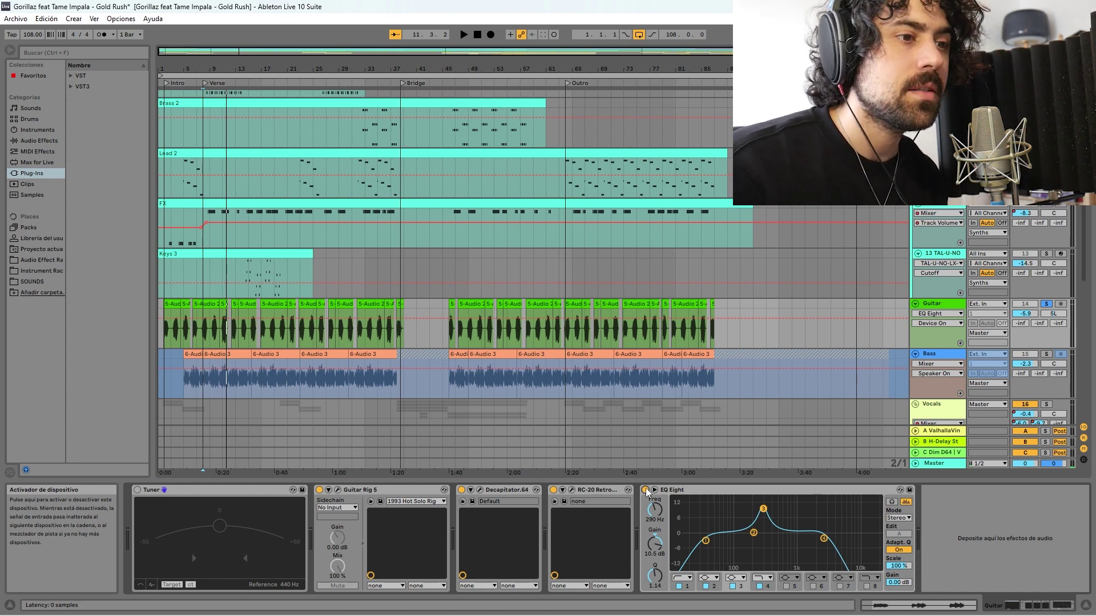
key("space")
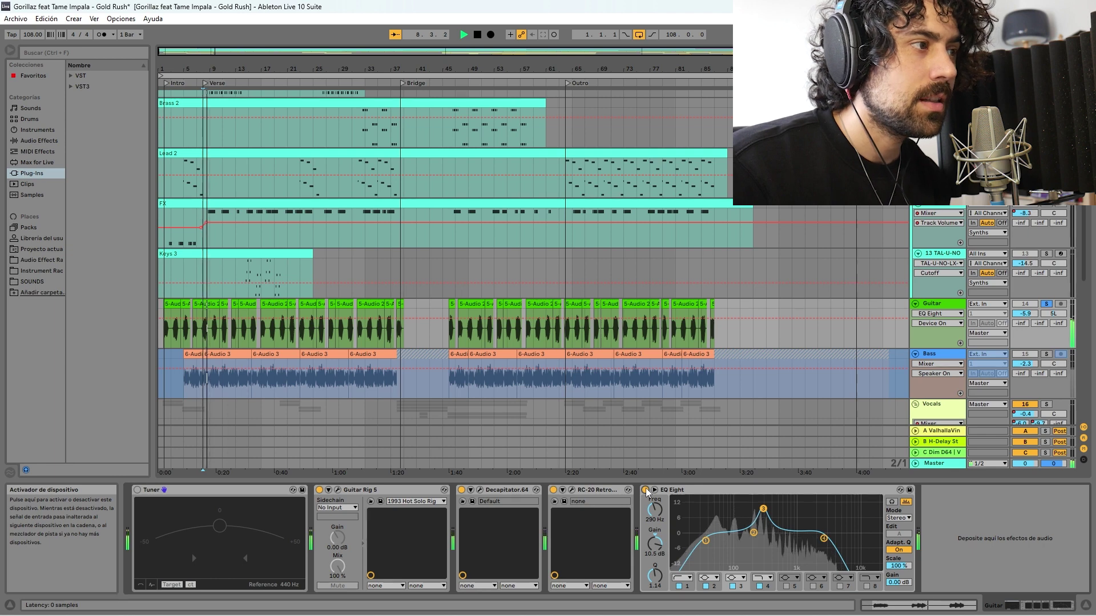
left_click(645, 490)
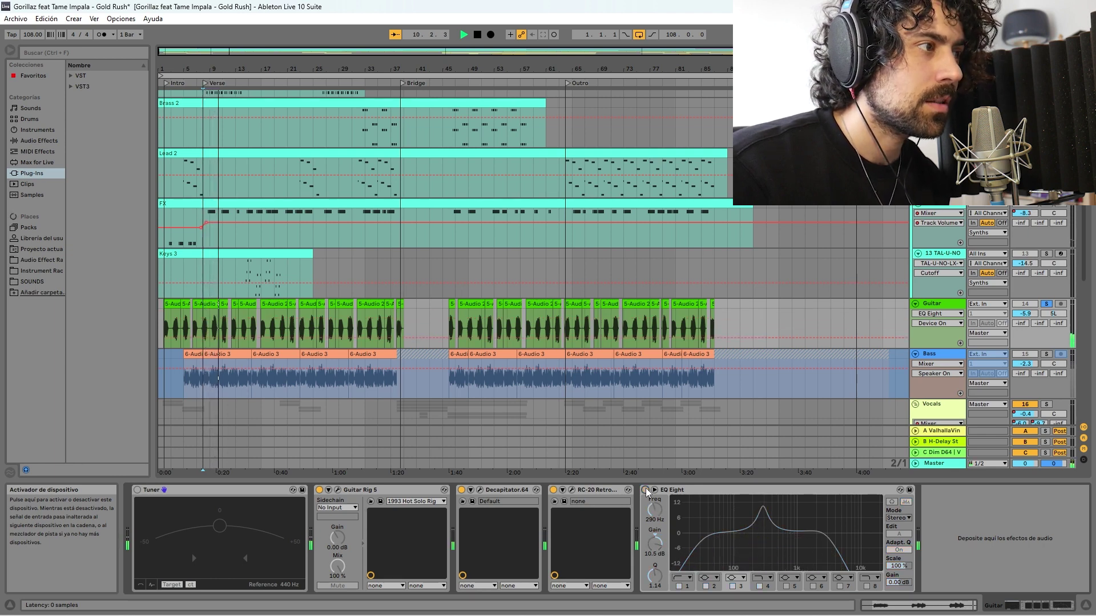
left_click(647, 490)
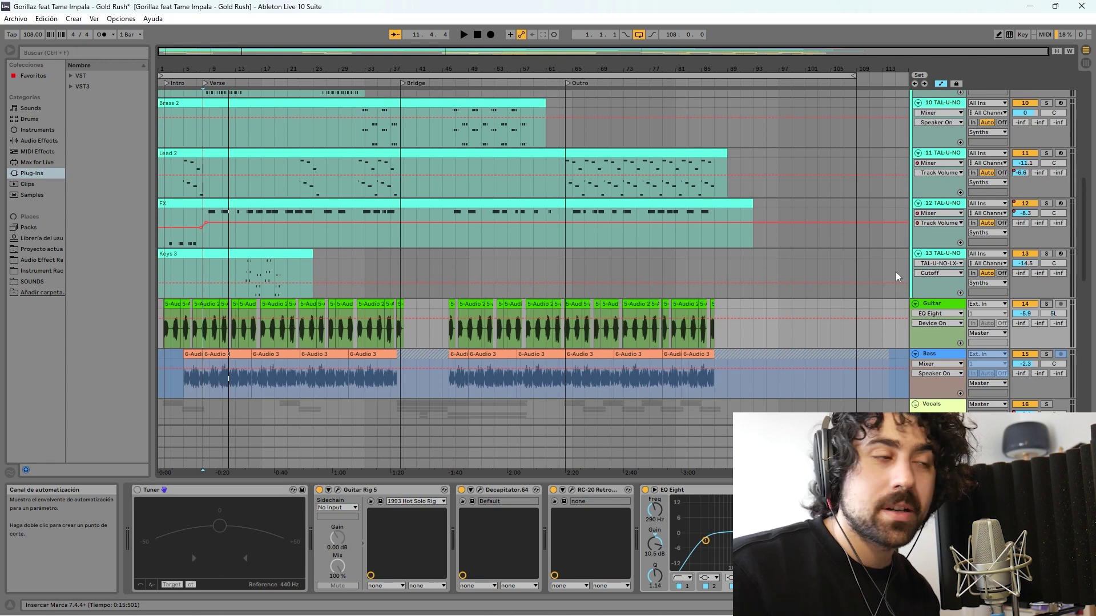
Show the Bass track's effects and open the Maserati B72 amp window while playing
left_click(404, 385)
scroll(404, 409, "down", 1)
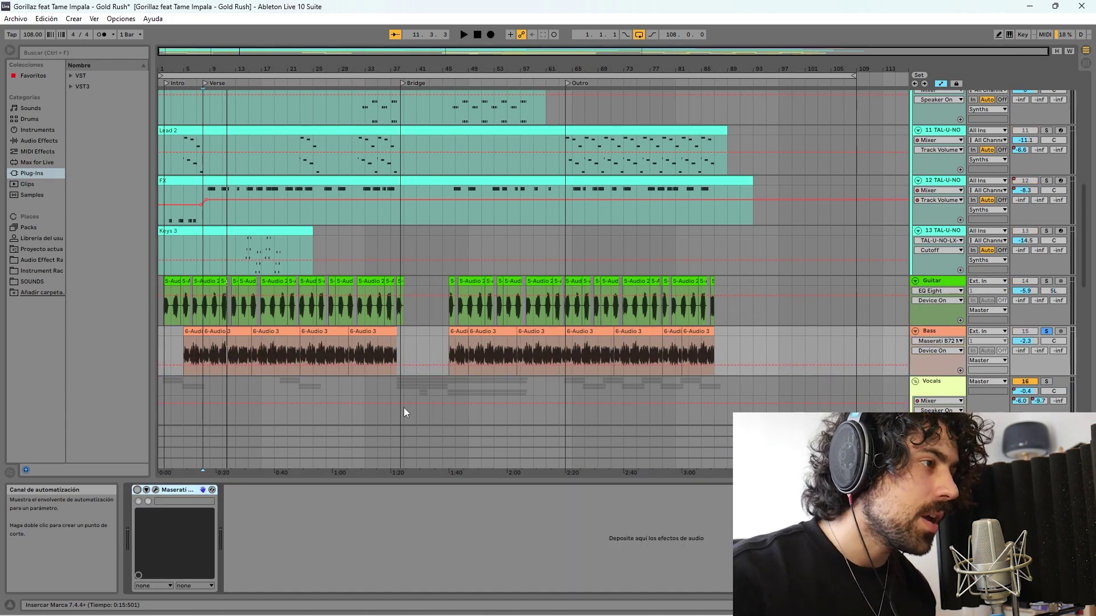
key("space")
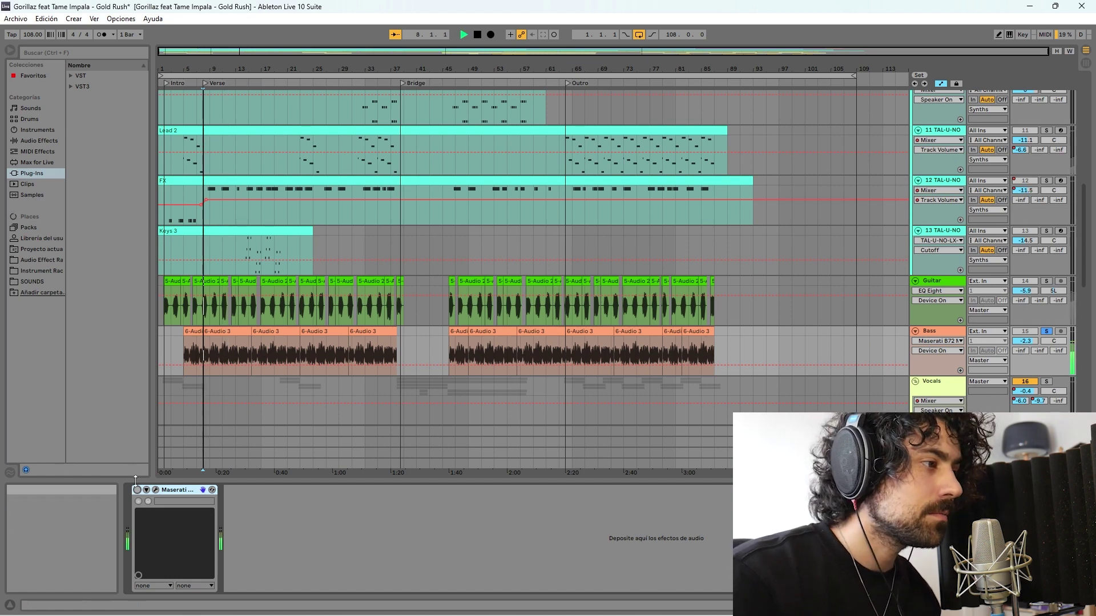
left_click(137, 489)
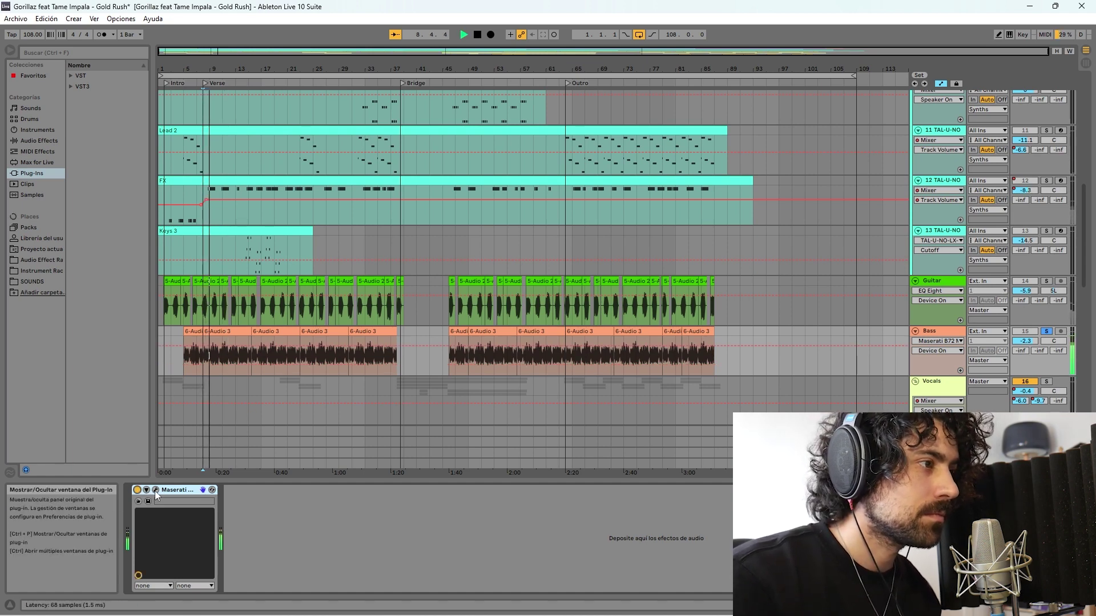
left_click(155, 491)
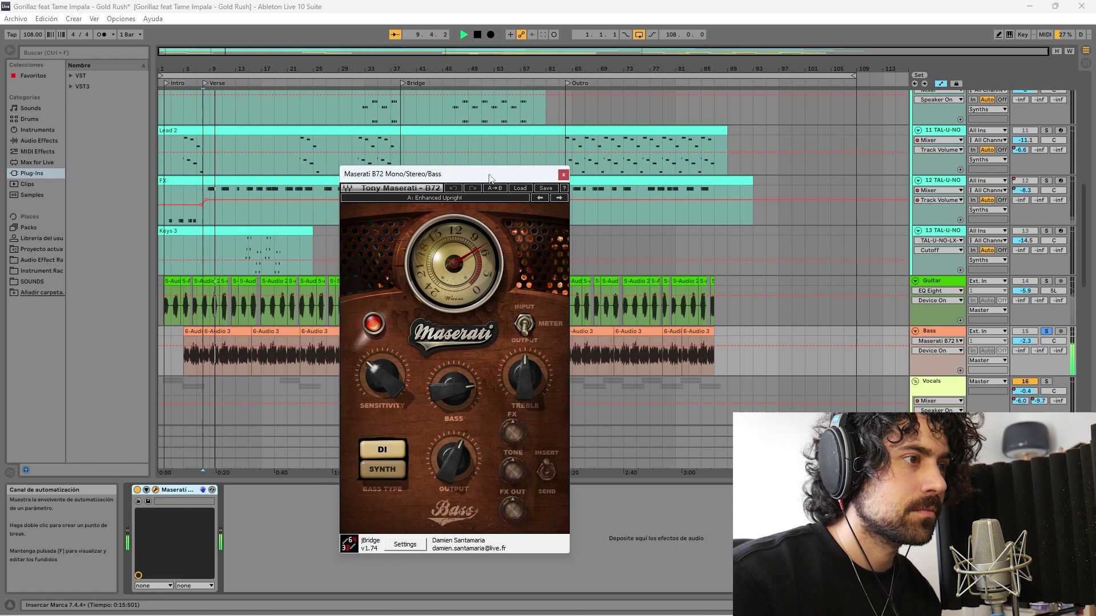
left_click_drag(489, 179, 528, 126)
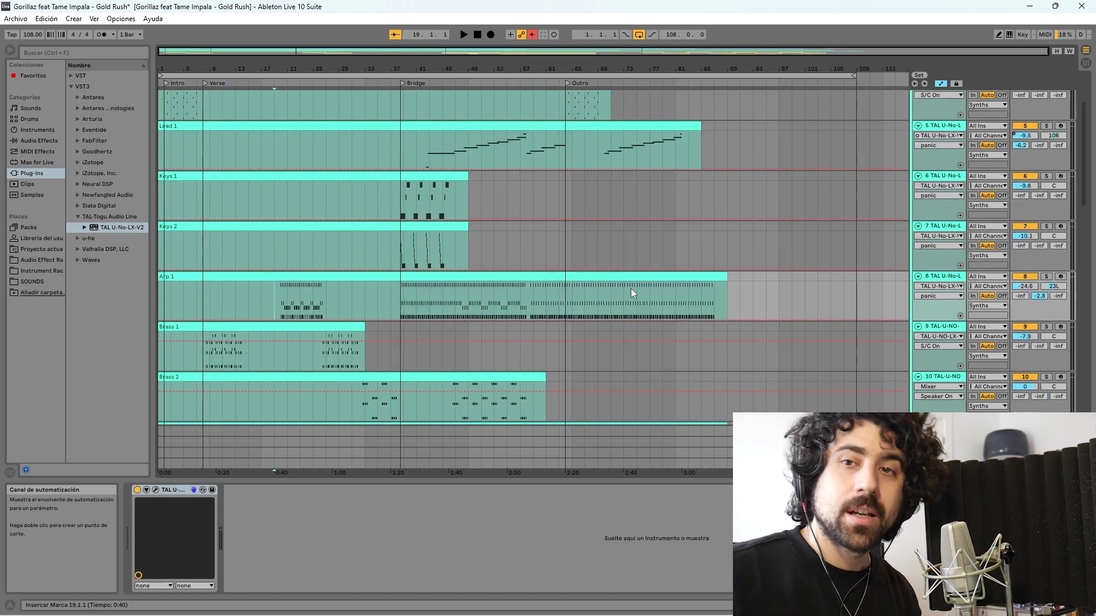
Open the synth's TAL U-NO-LX plugin window to check its patch
left_click(159, 488)
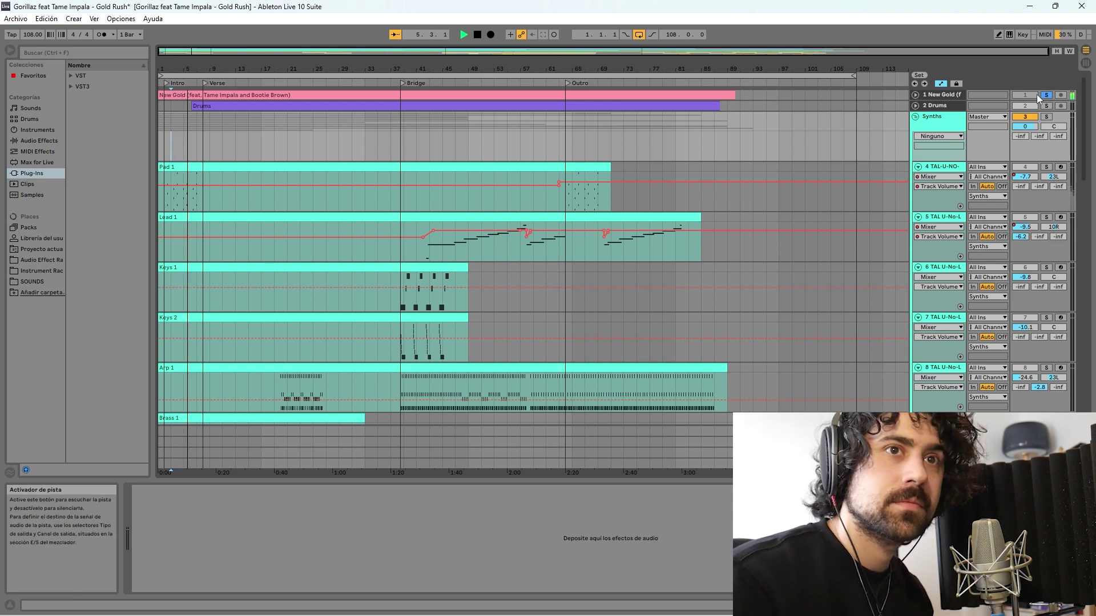
Open Pad 1's TAL U-NO-LX window and play Pad 1 soloed, zoomed to bars 1–19
left_click(1046, 95)
left_click(315, 231)
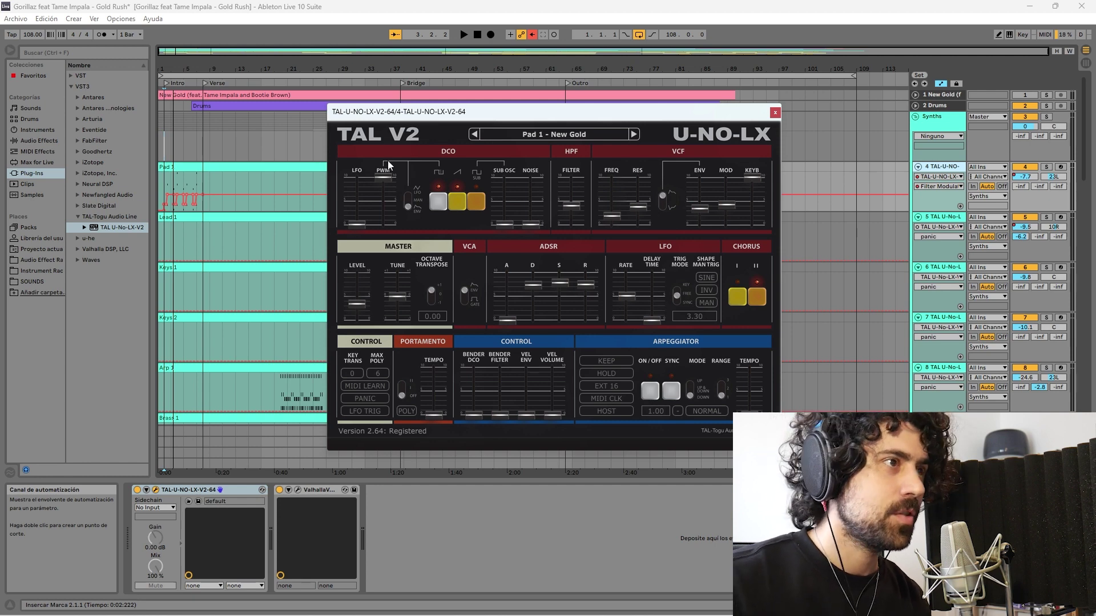
left_click_drag(505, 111, 619, 111)
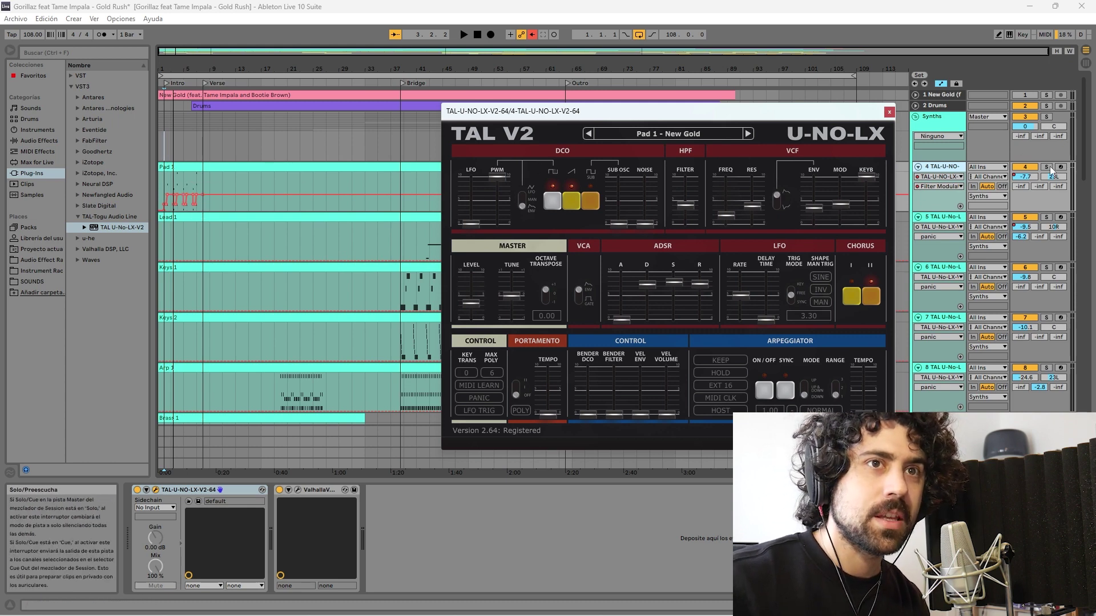
key("space")
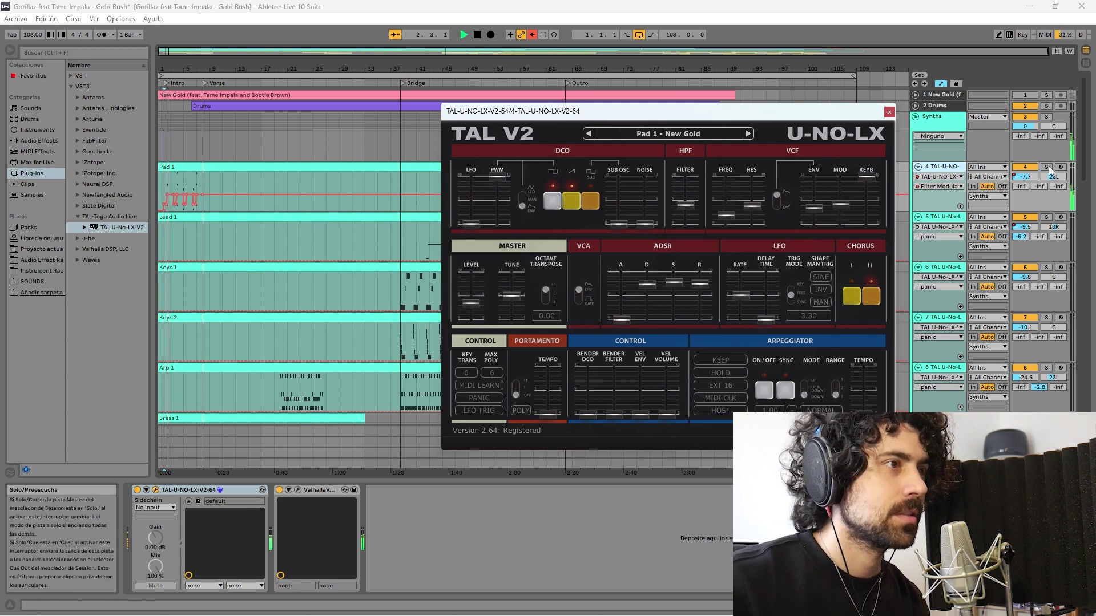
left_click(1046, 167)
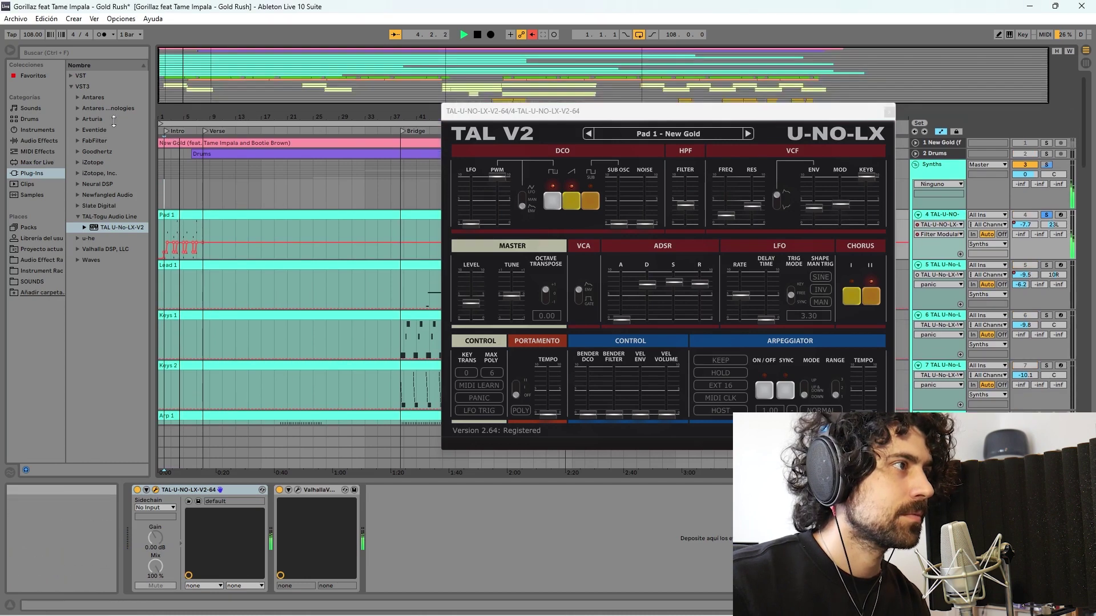
left_click(194, 57)
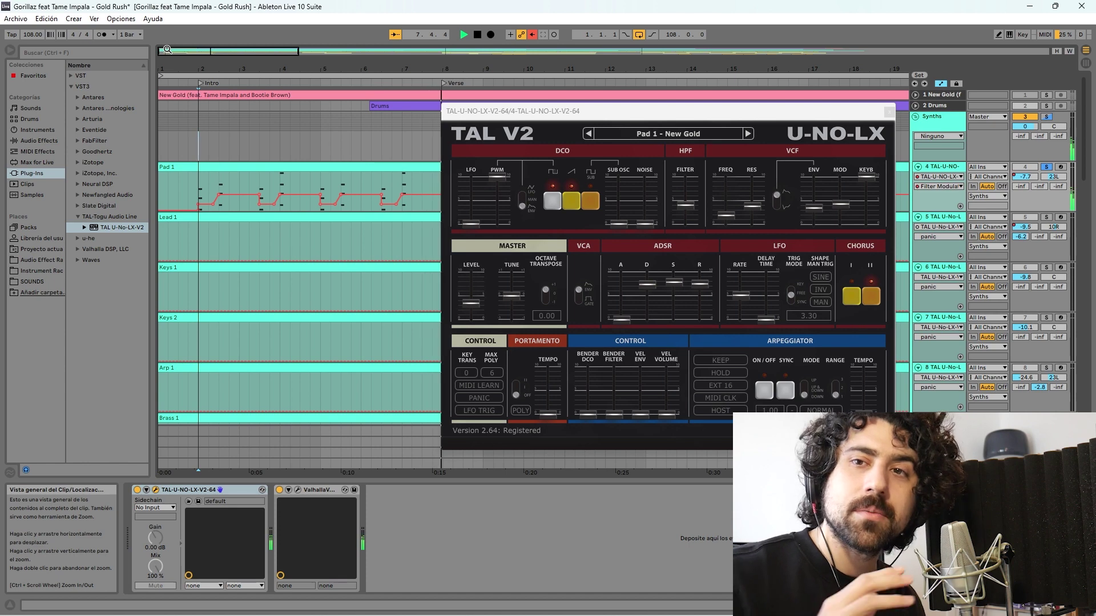
Close Pad 1's synth window and briefly open the ValhallaVintageVerb window
left_click(362, 445)
key("space")
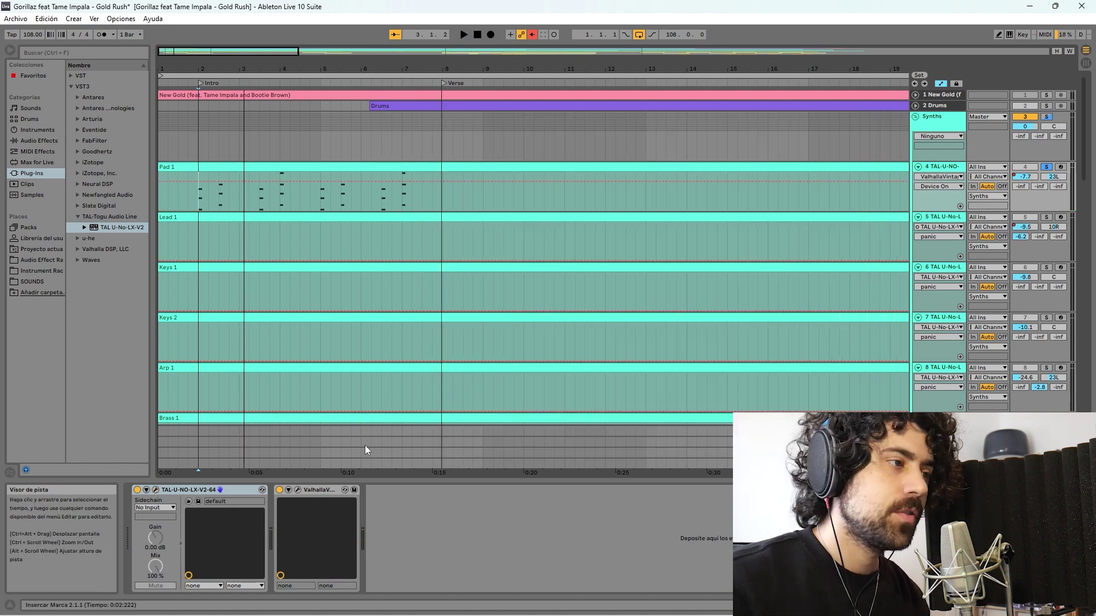
left_click(297, 490)
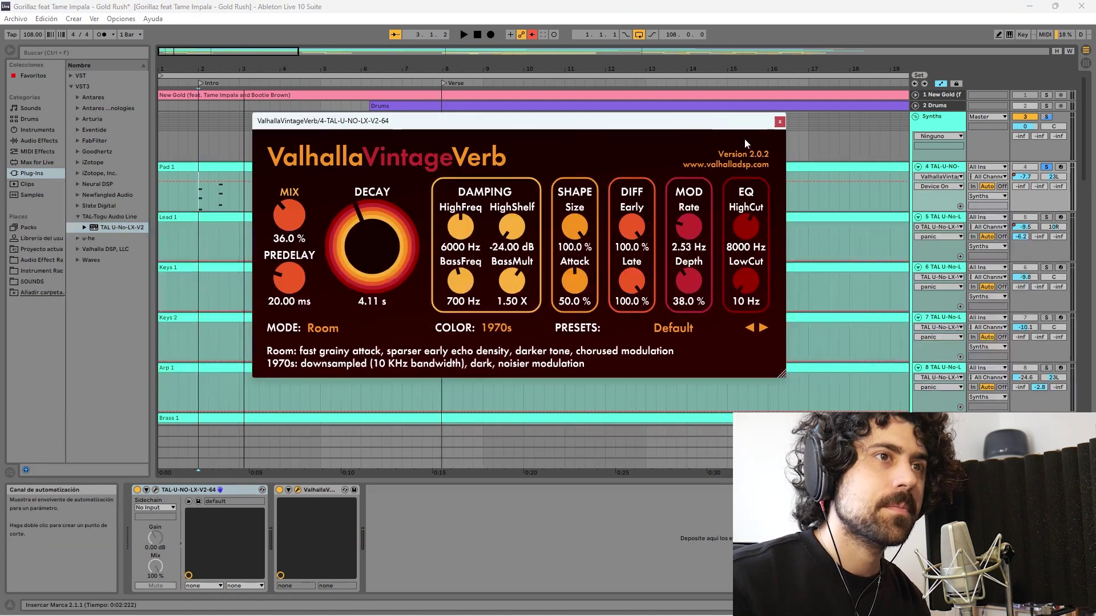
left_click(779, 123)
Play Pad 1 with Valhalla reverb bypassed then re-enabled, then play Lead 2
key("space")
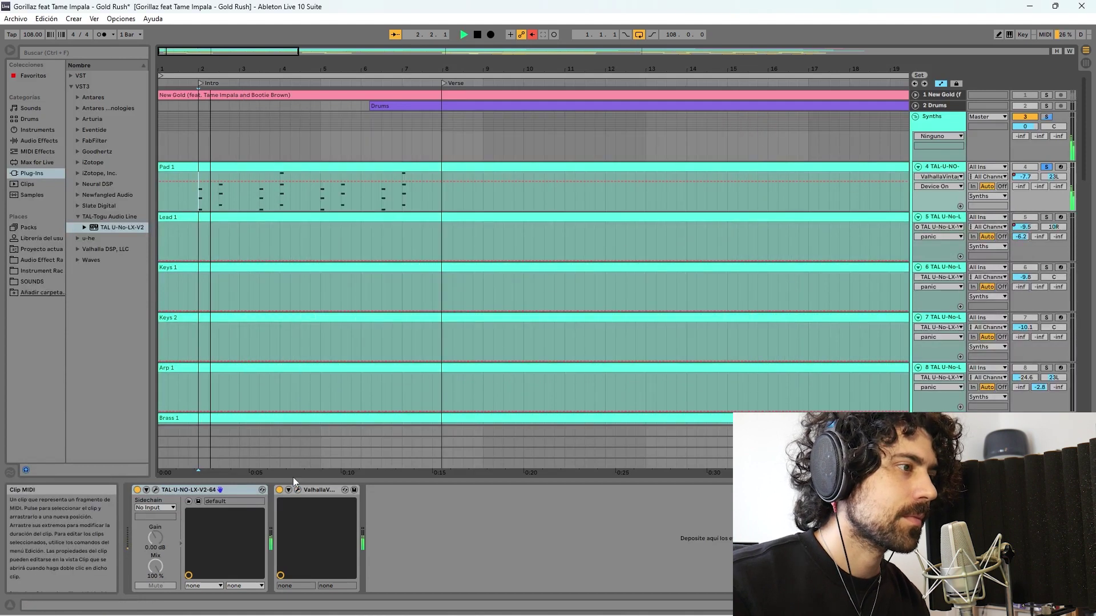
left_click(281, 490)
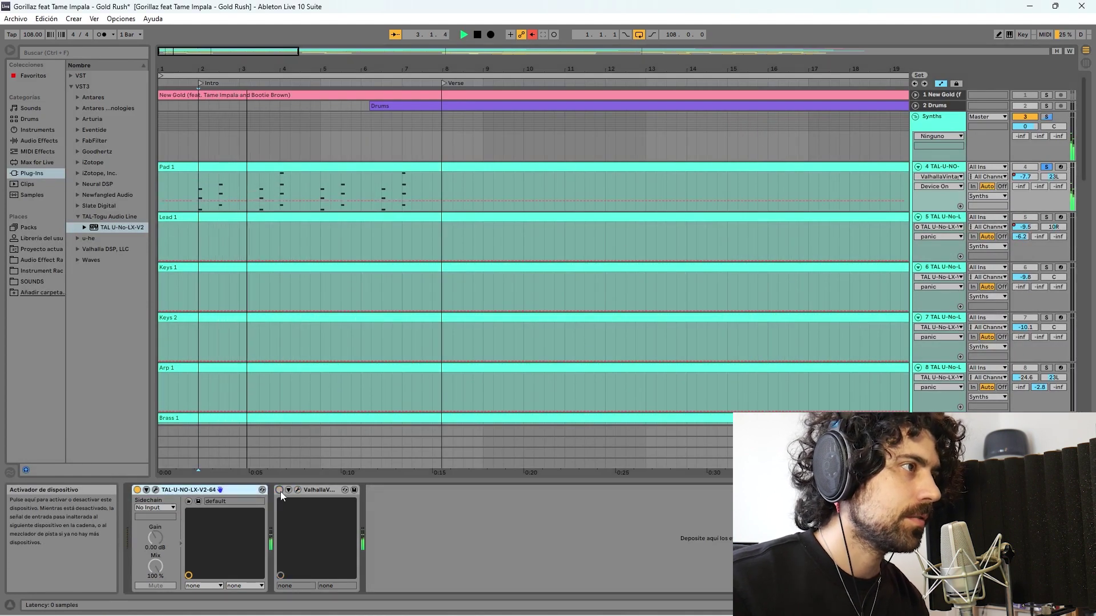
left_click(281, 490)
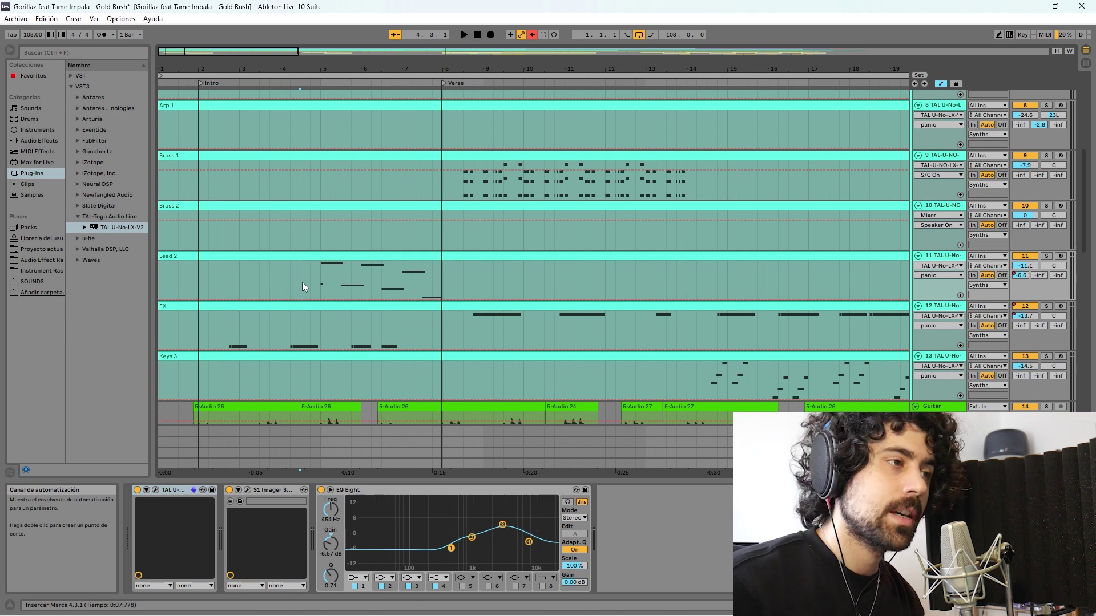
key("space")
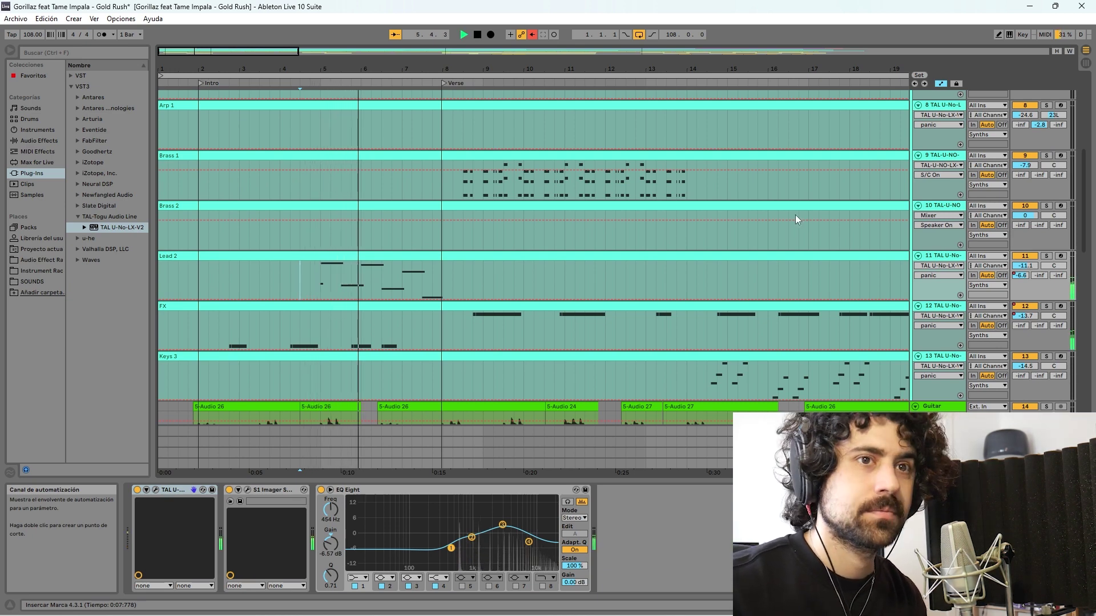
Solo Lead 2, review its TAL U-NO-LX patch, and raise portamento time to about 2.85
left_click(1045, 255)
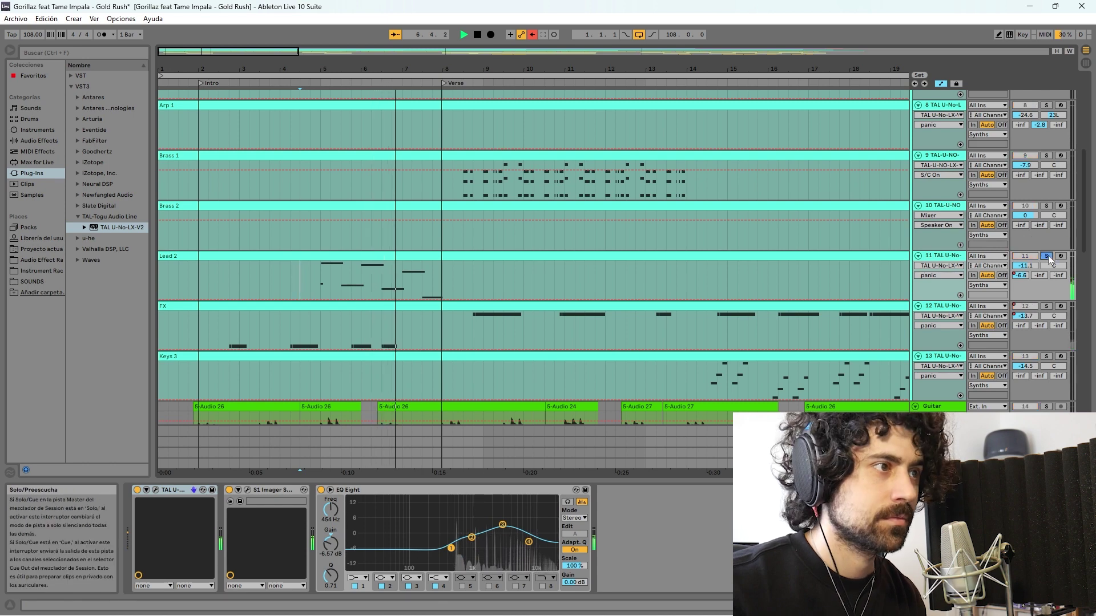
key("space")
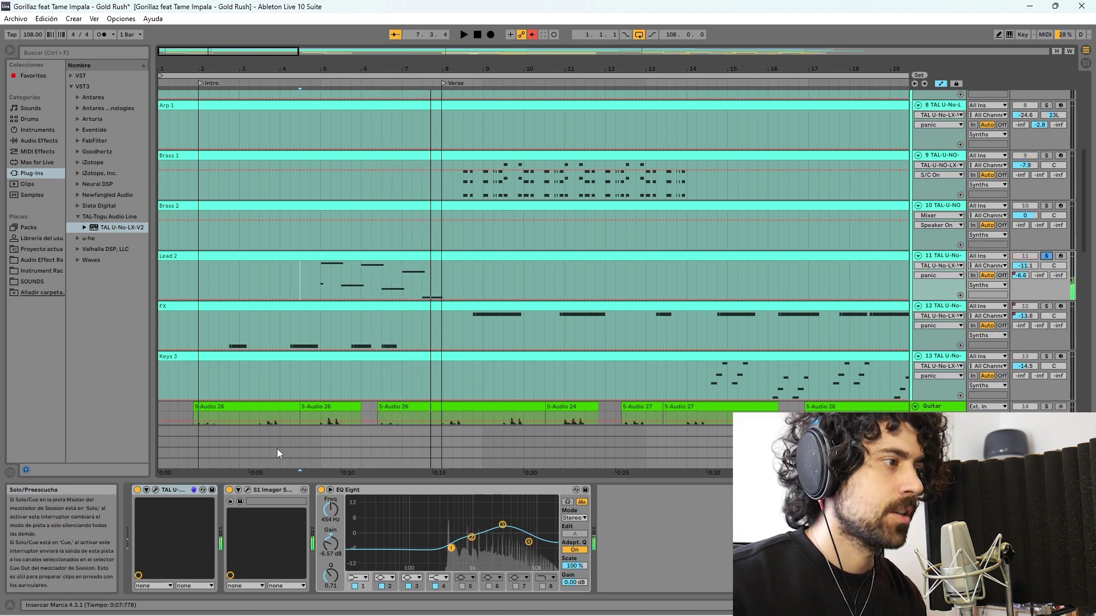
left_click(156, 489)
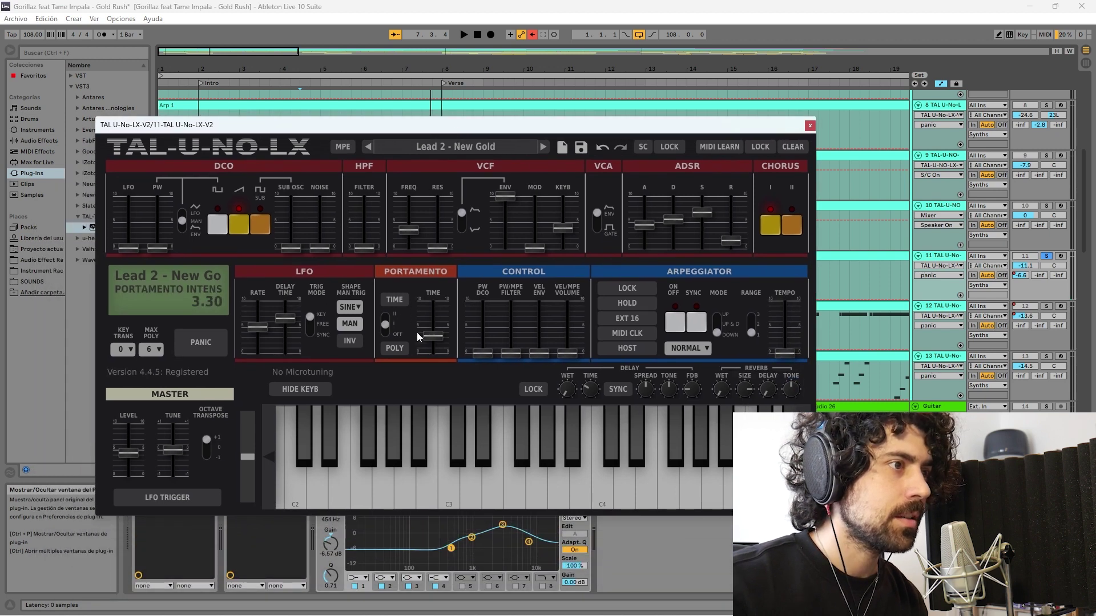
mouse_move(562, 228)
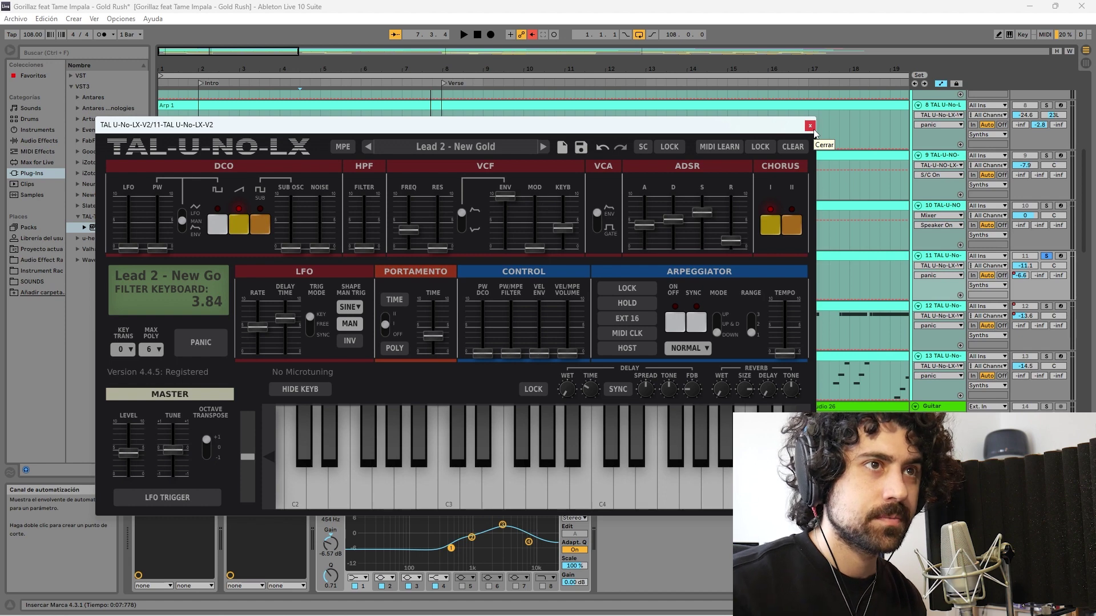
left_click(810, 126)
key("space")
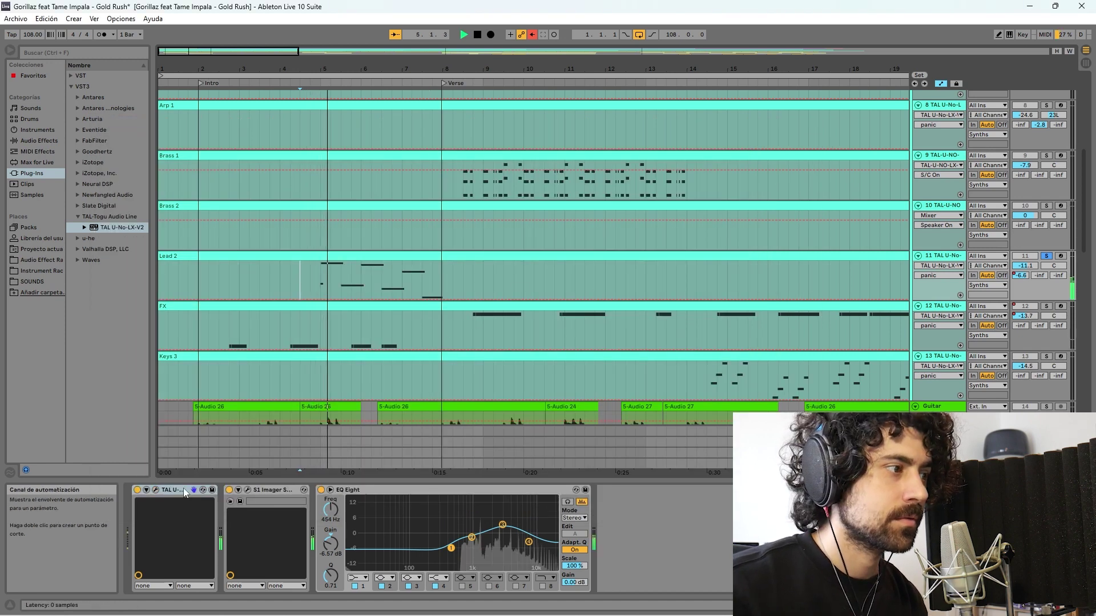
left_click(155, 490)
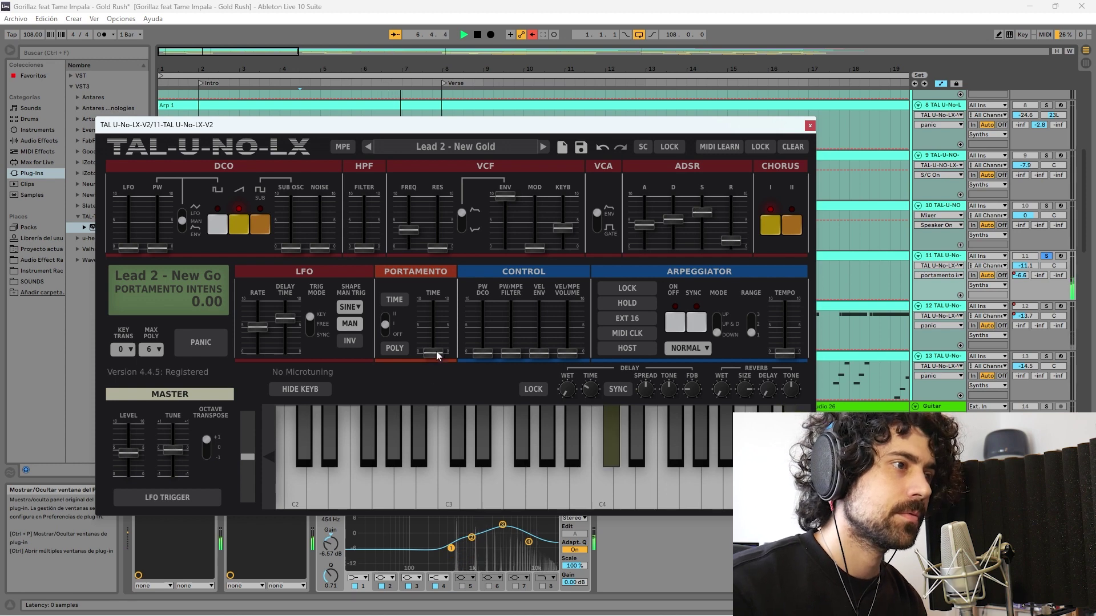
mouse_move(435, 351)
left_mouse_down()
mouse_move(440, 337)
mouse_move(441, 374)
mouse_move(444, 336)
left_mouse_up()
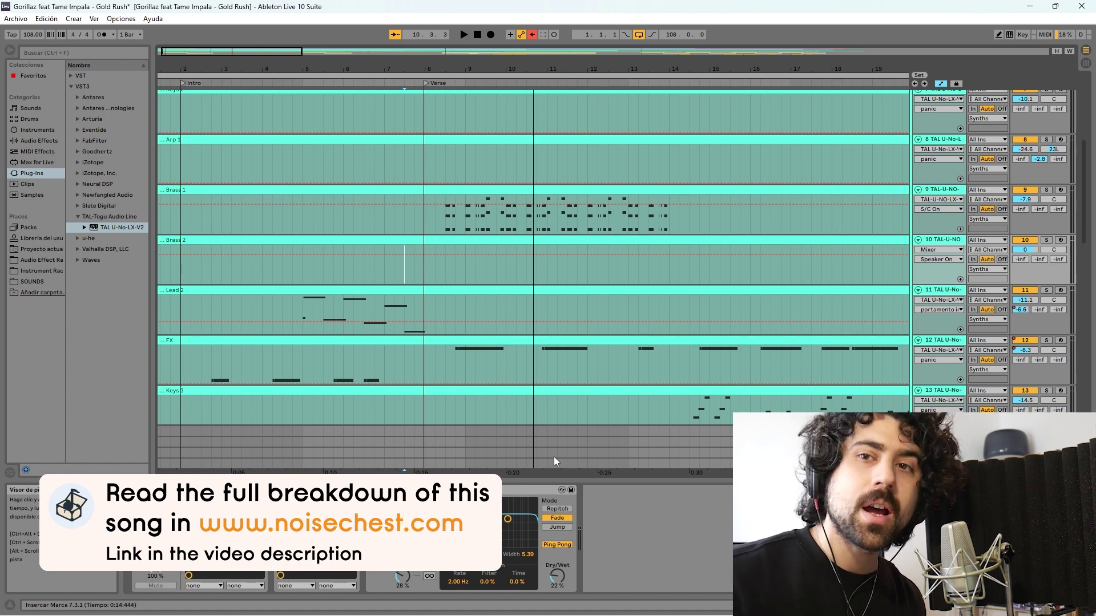
Compare Brass 1 soloed and in the full mix, then play from bar 8.3.1
key("space")
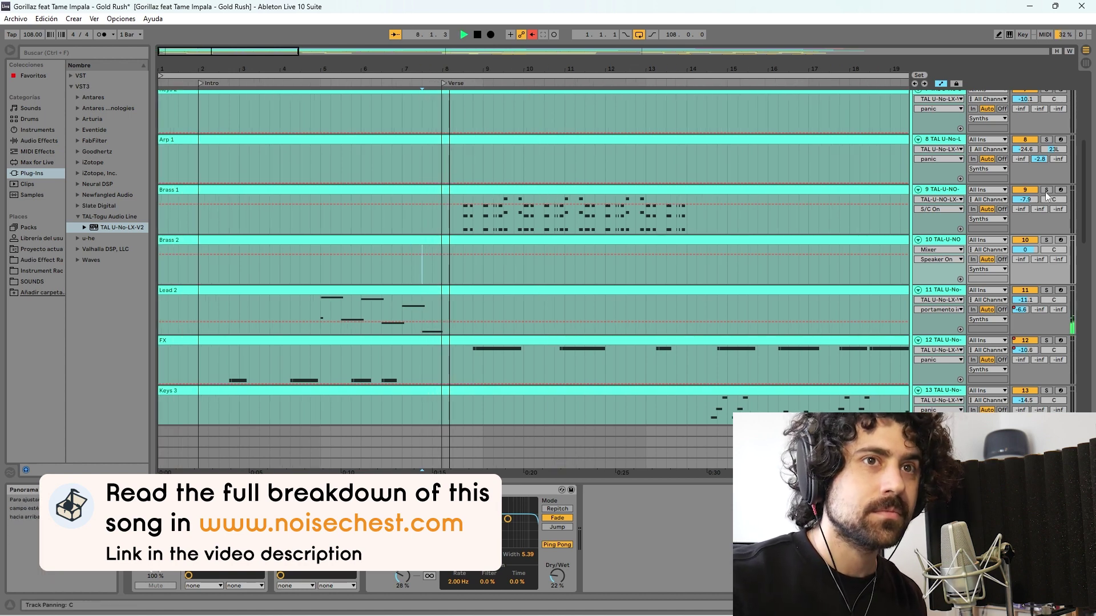
left_click(1046, 190)
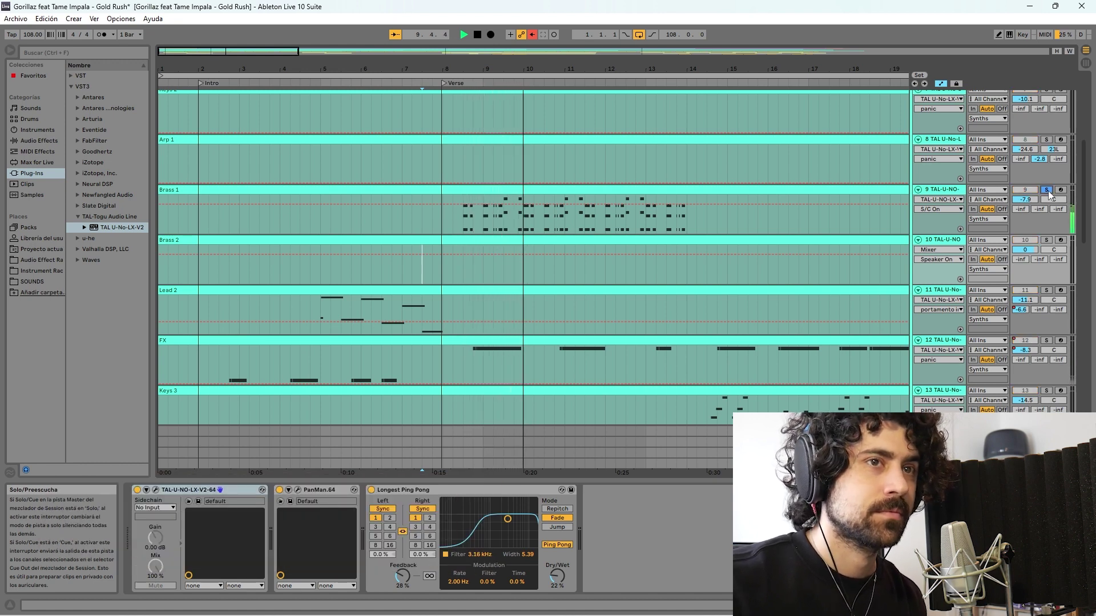
left_click(1049, 191)
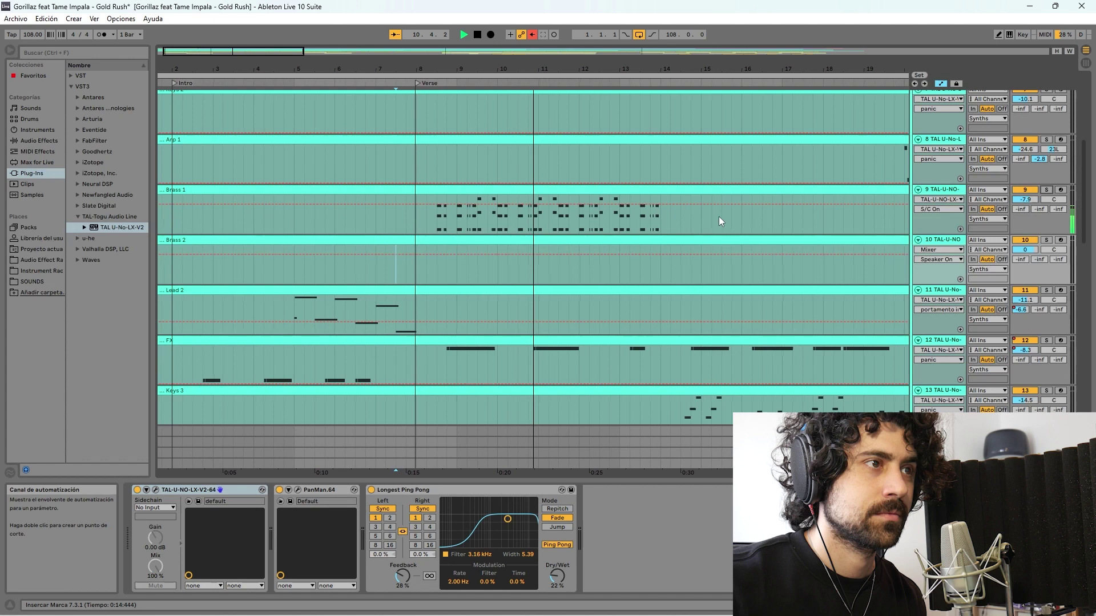
key("space")
left_click(396, 206)
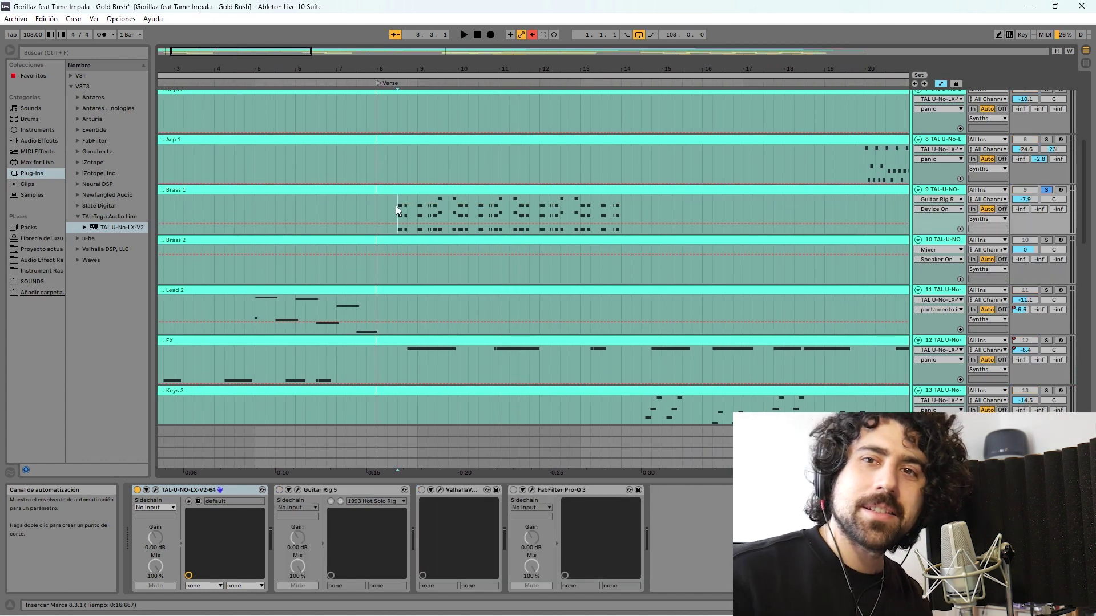
key("space")
Review Brass 1's synth patch and its Guitar Rig autowah amp chain
left_click(157, 489)
left_click_drag(603, 145, 504, 142)
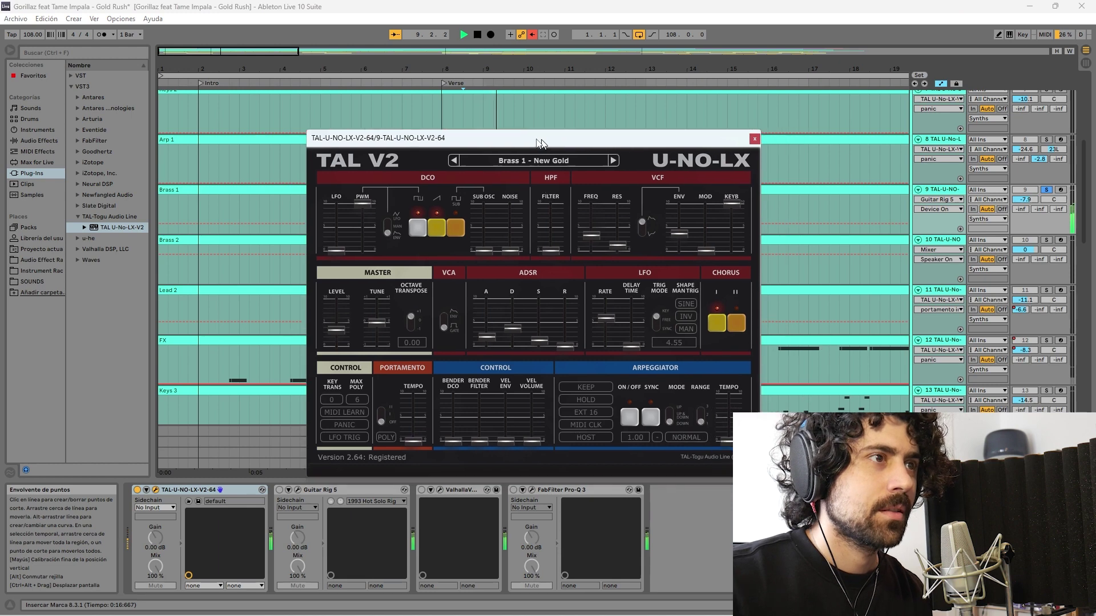
left_click(717, 137)
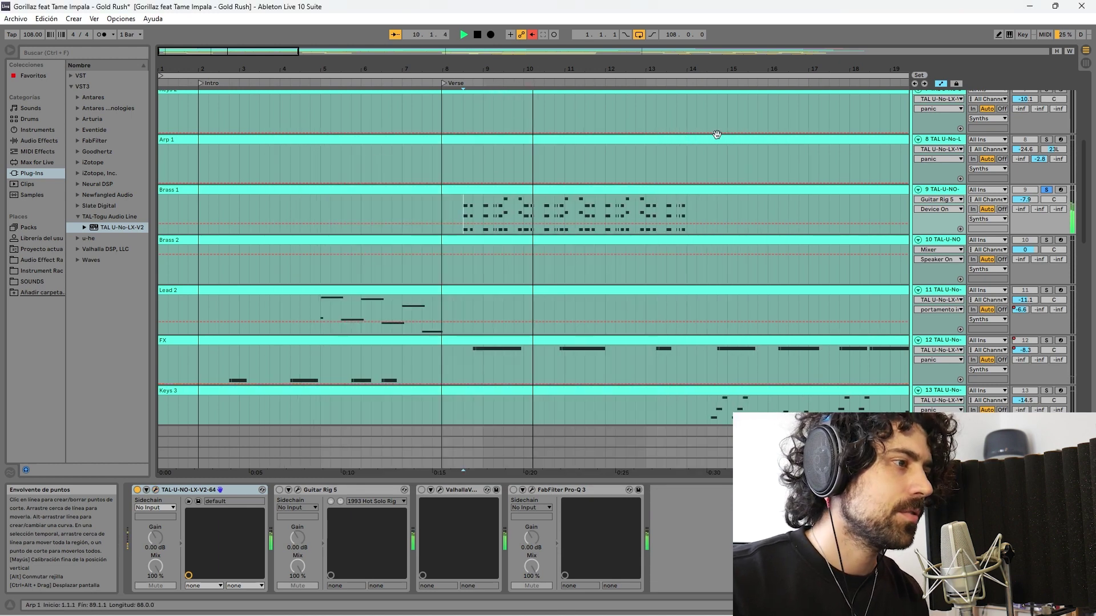
left_click(295, 491)
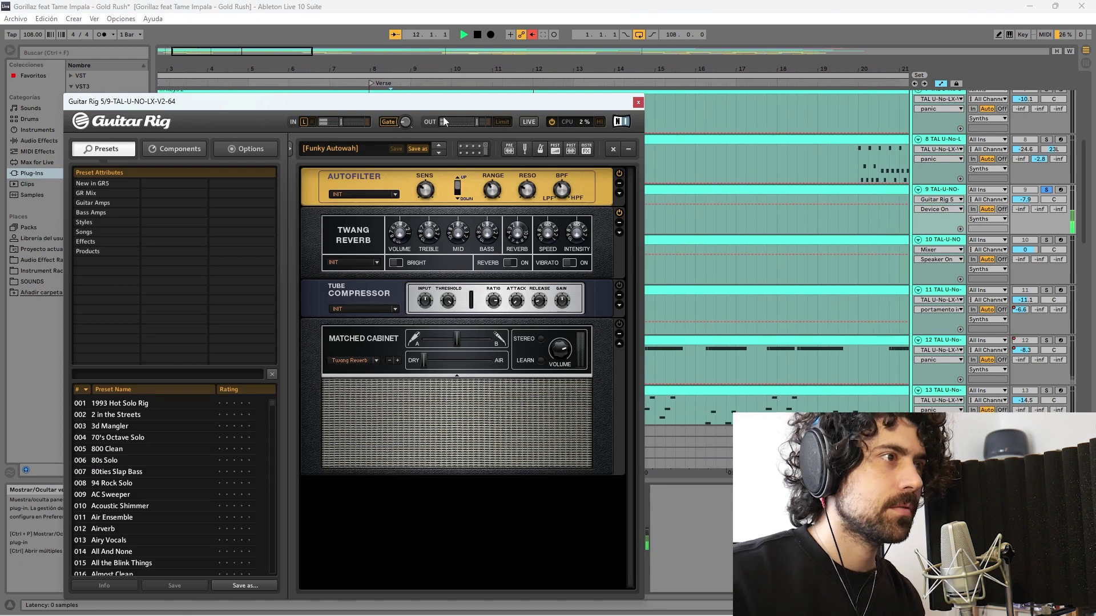
left_click(638, 104)
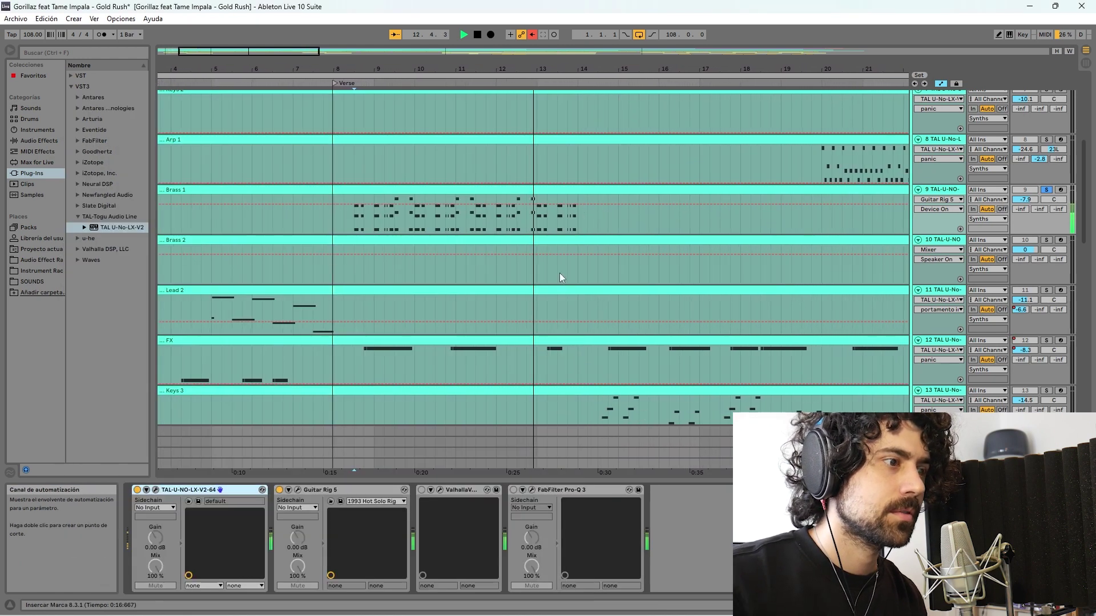
Enable Valhalla reverb and FabFilter Pro-Q 3 on Brass 1, checking the EQ curve
left_click(422, 491)
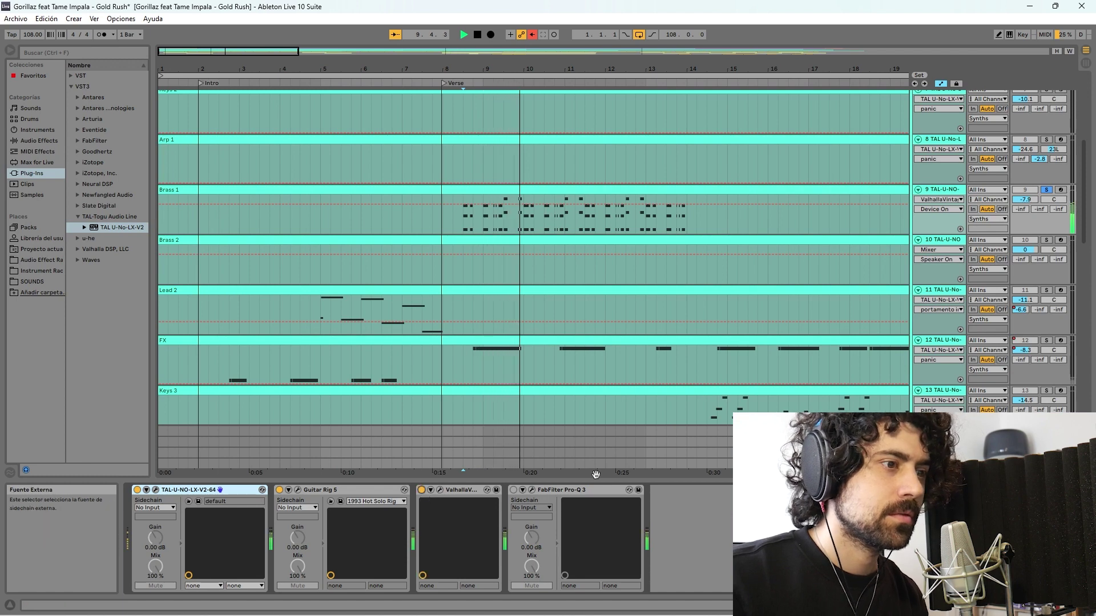
left_click(514, 490)
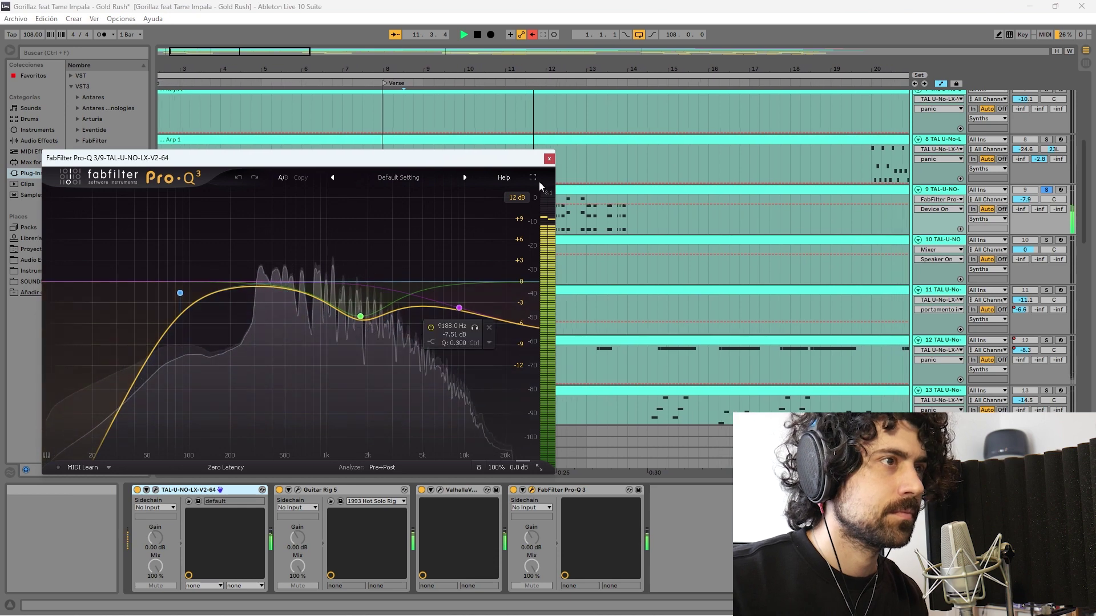
left_click(548, 158)
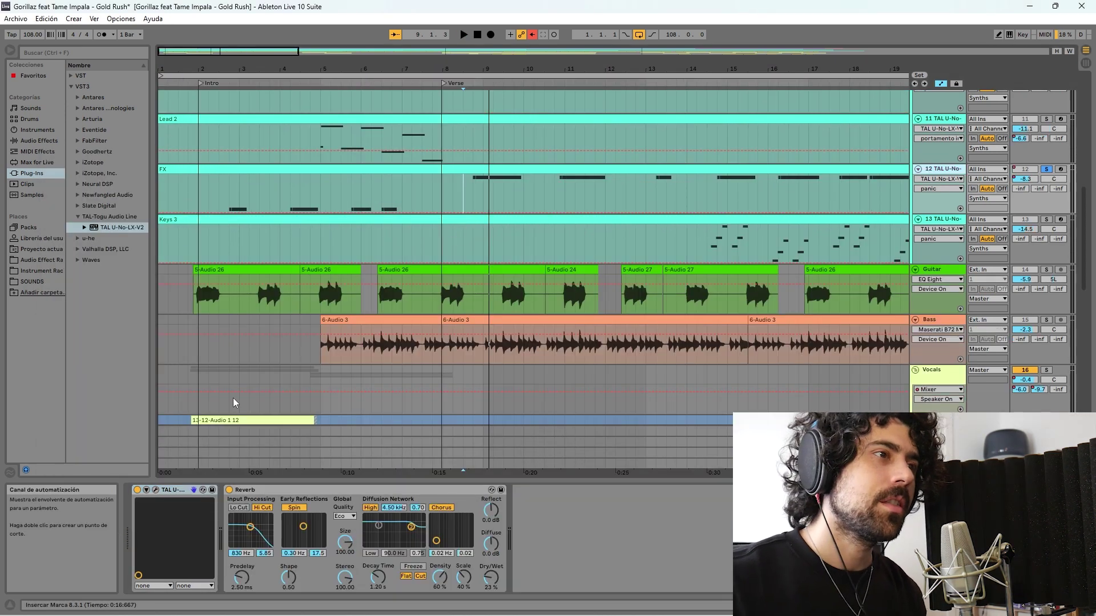
key("space")
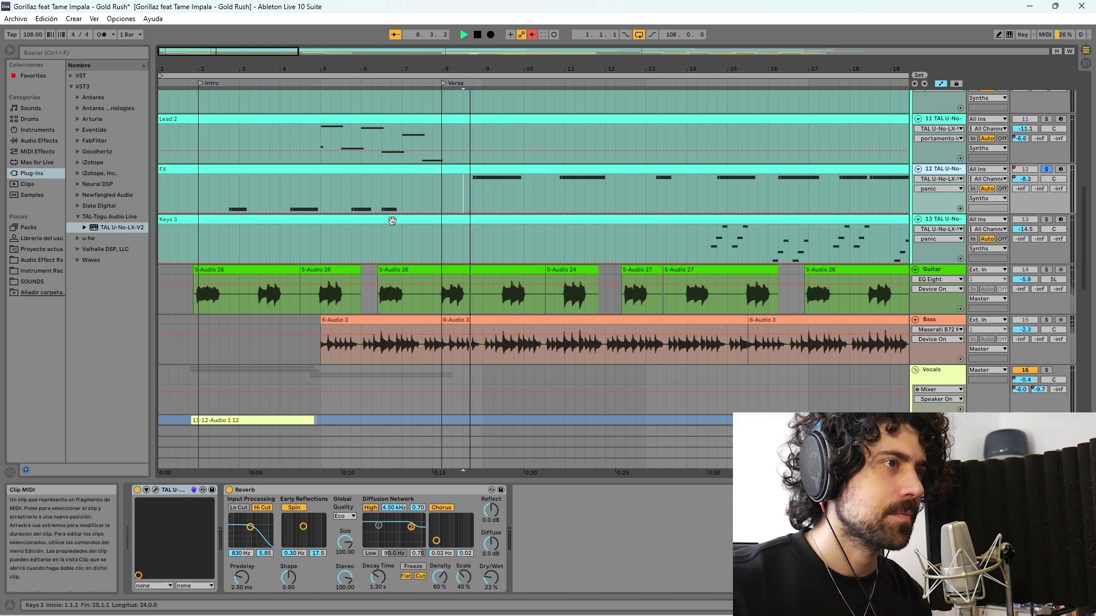
key("space")
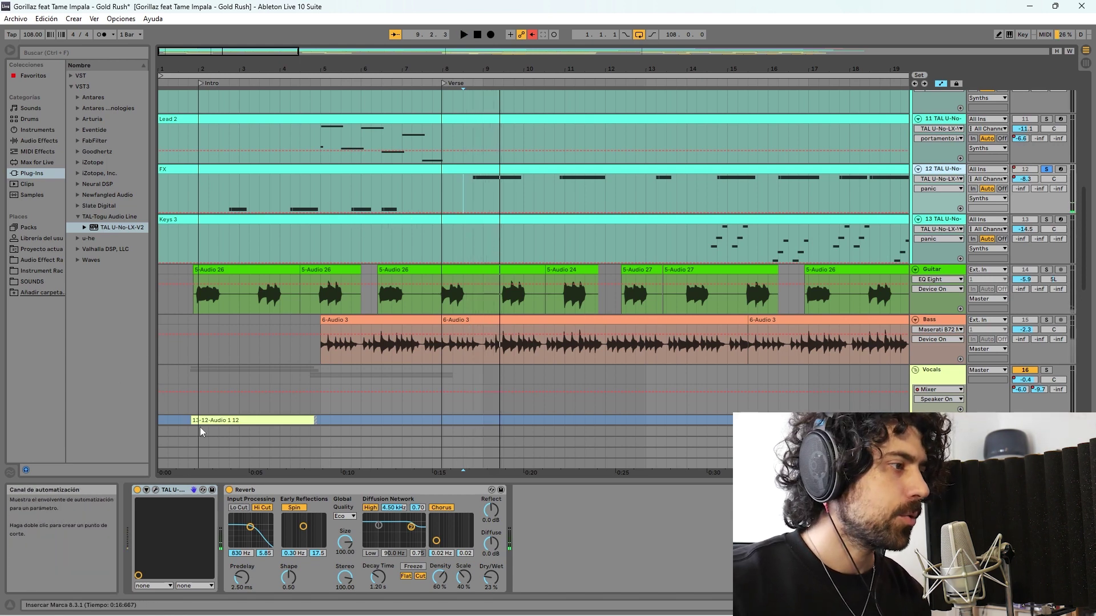
left_click(155, 491)
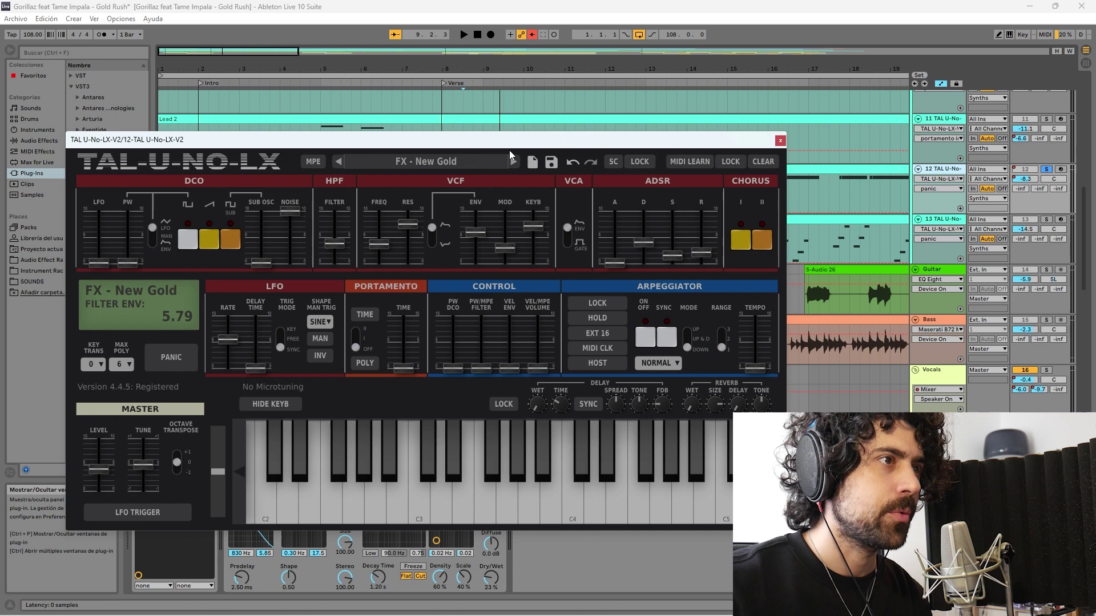
left_click(780, 140)
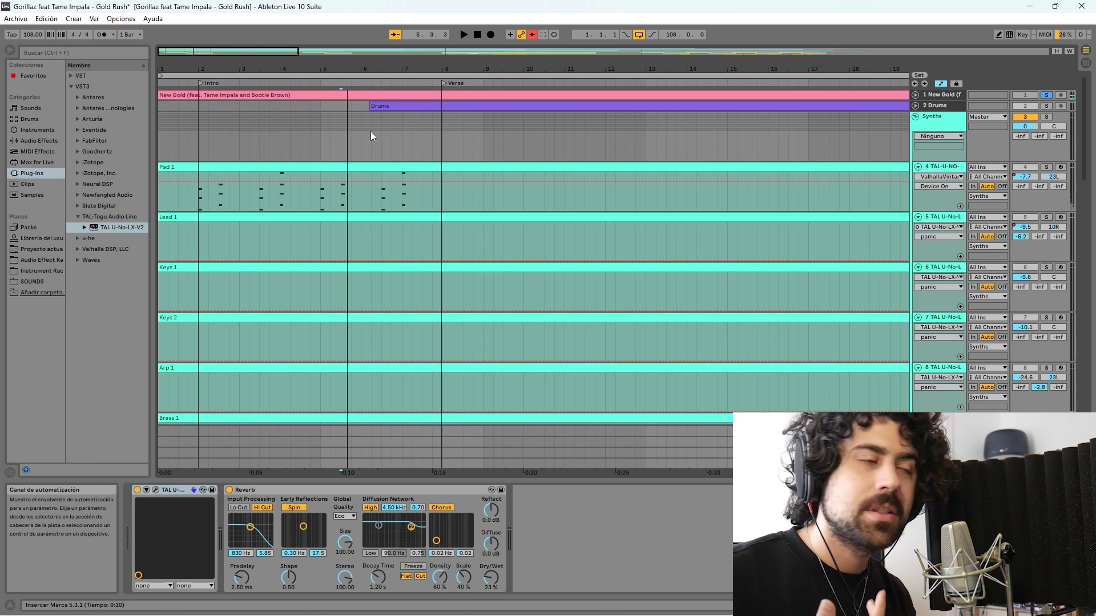
key("space")
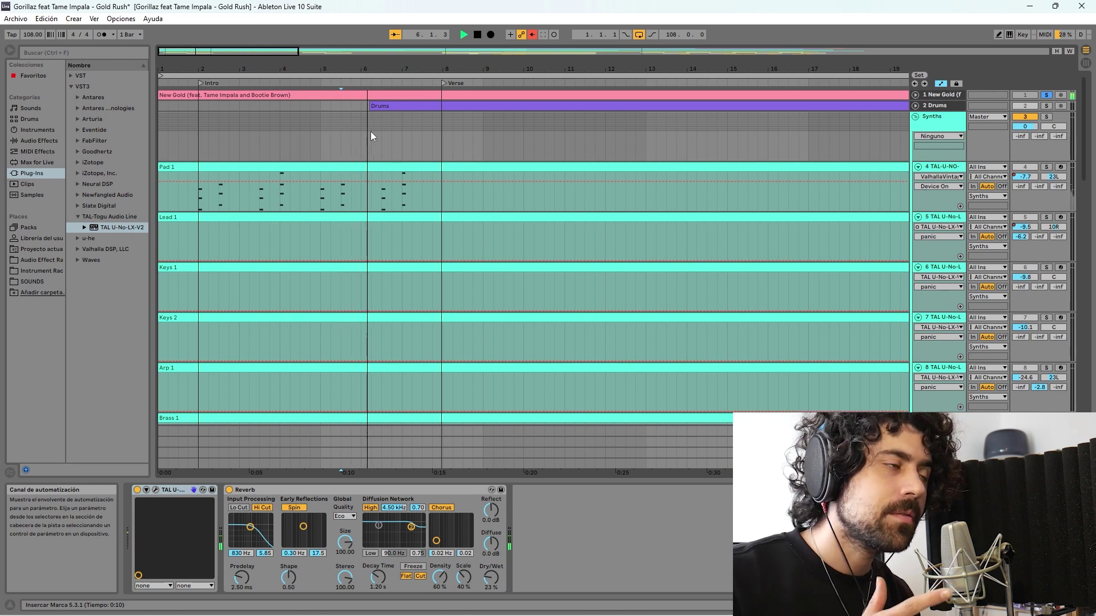
key("space")
key("space")
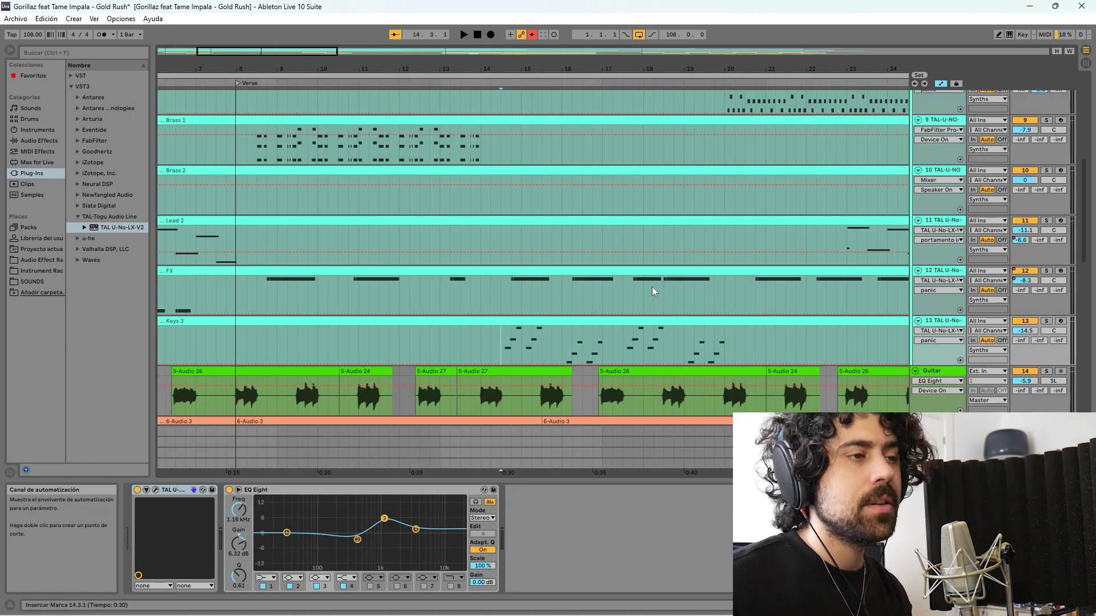
Play Keys 3 soloed from around bar 14 and review its 'Keys 3 - New Gold' patch
key("space")
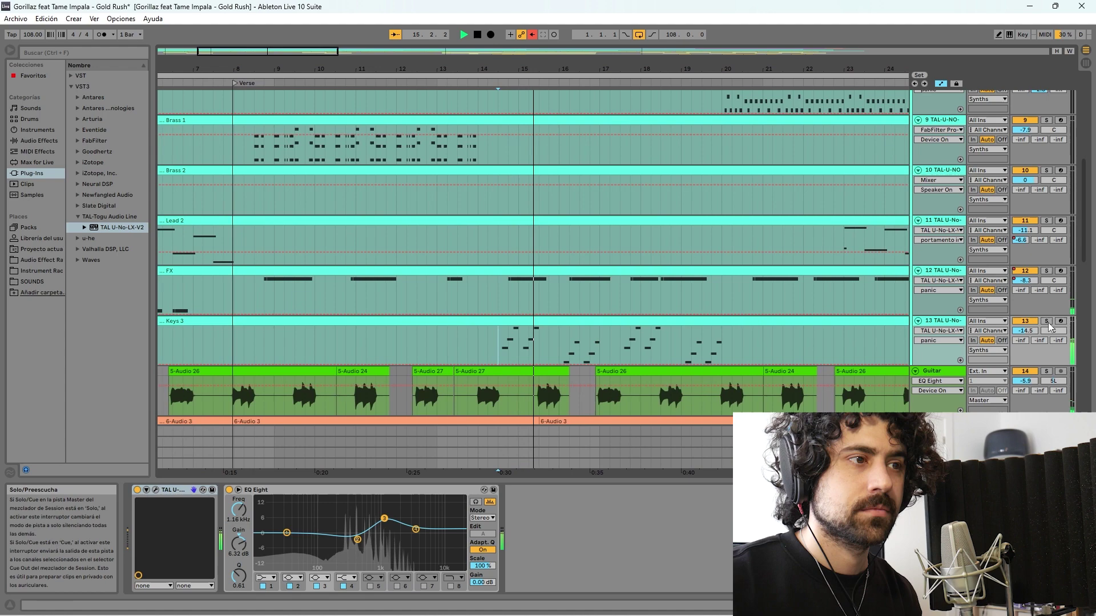
left_click(1046, 321)
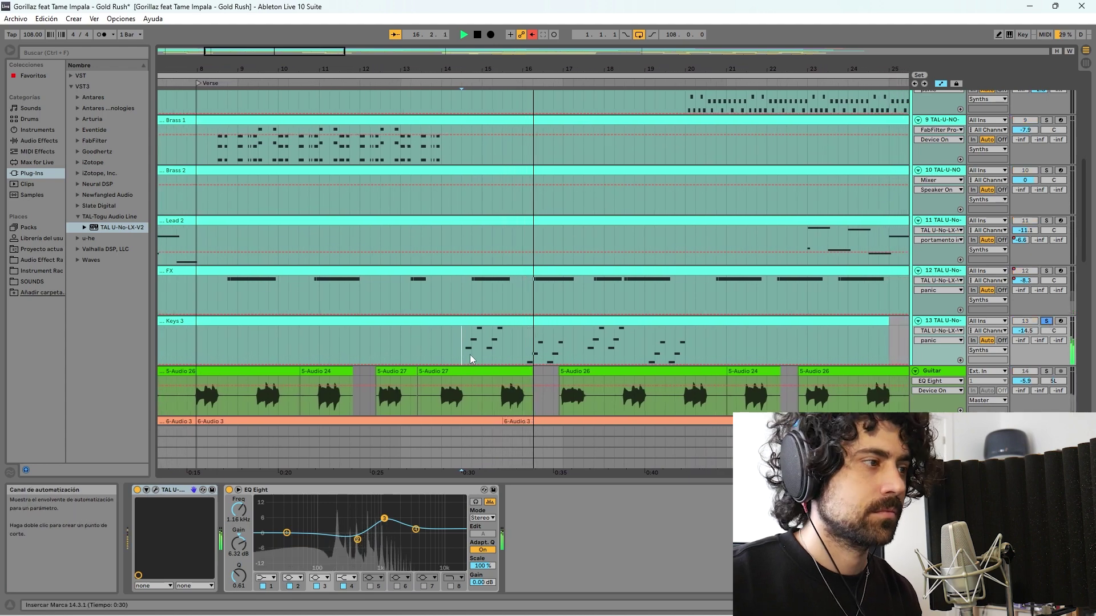
left_click(146, 490)
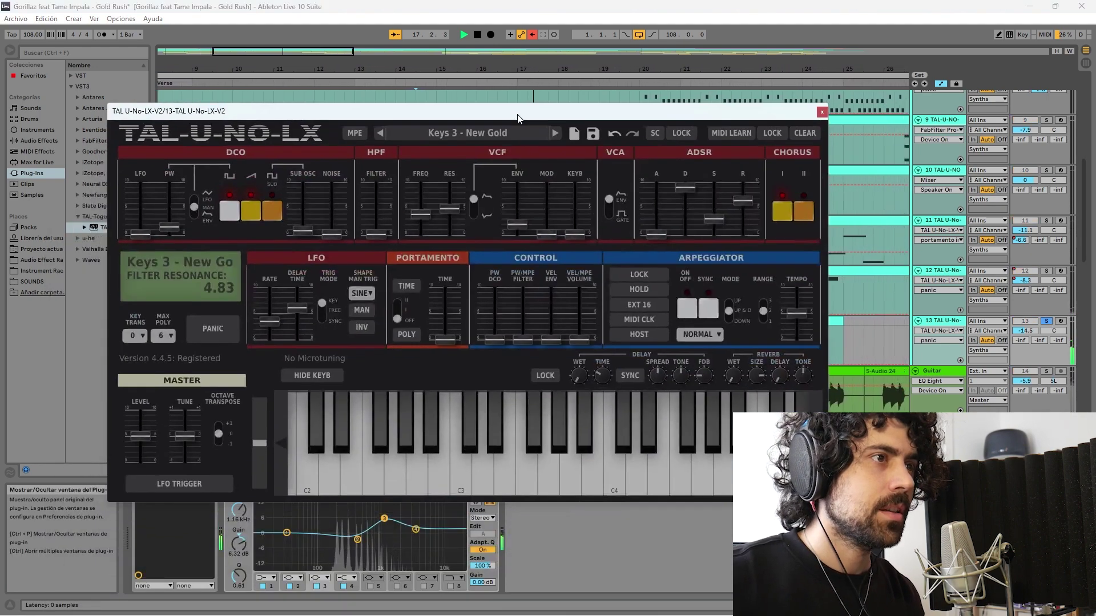
left_click_drag(494, 178, 552, 116)
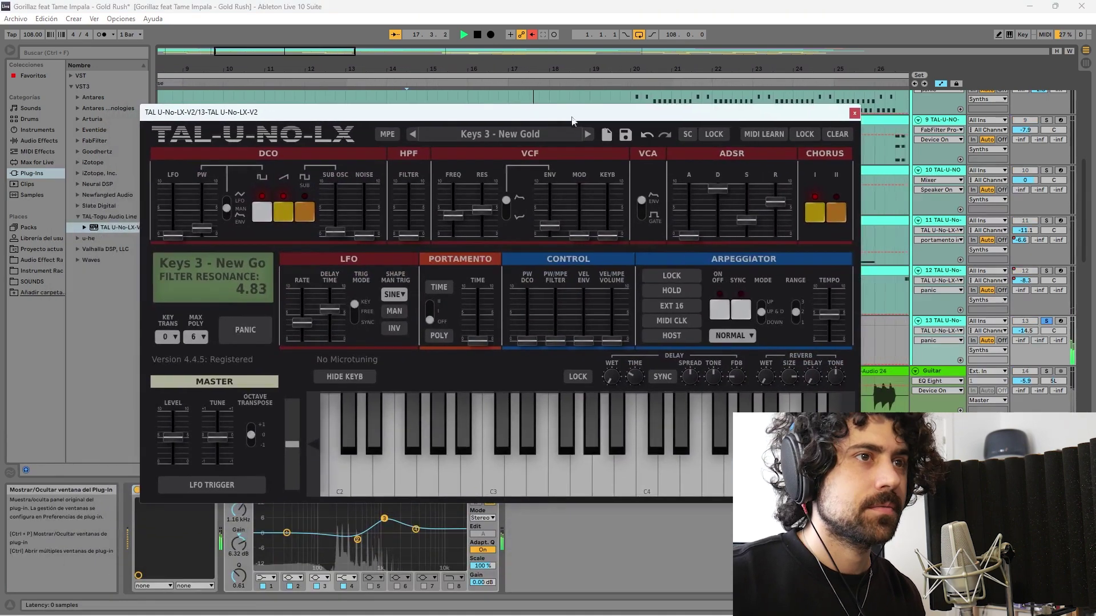
left_click(854, 114)
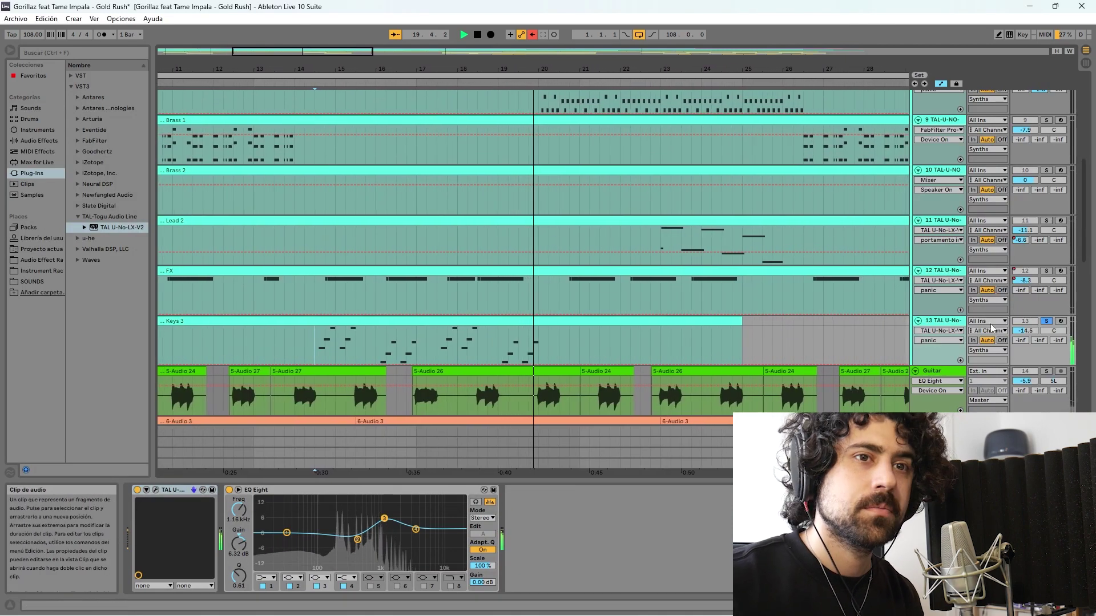
scroll(516, 305, "up", 2)
Play from the Arp 1 section, soloing and then unsoloing the Arp 1 track
key("space")
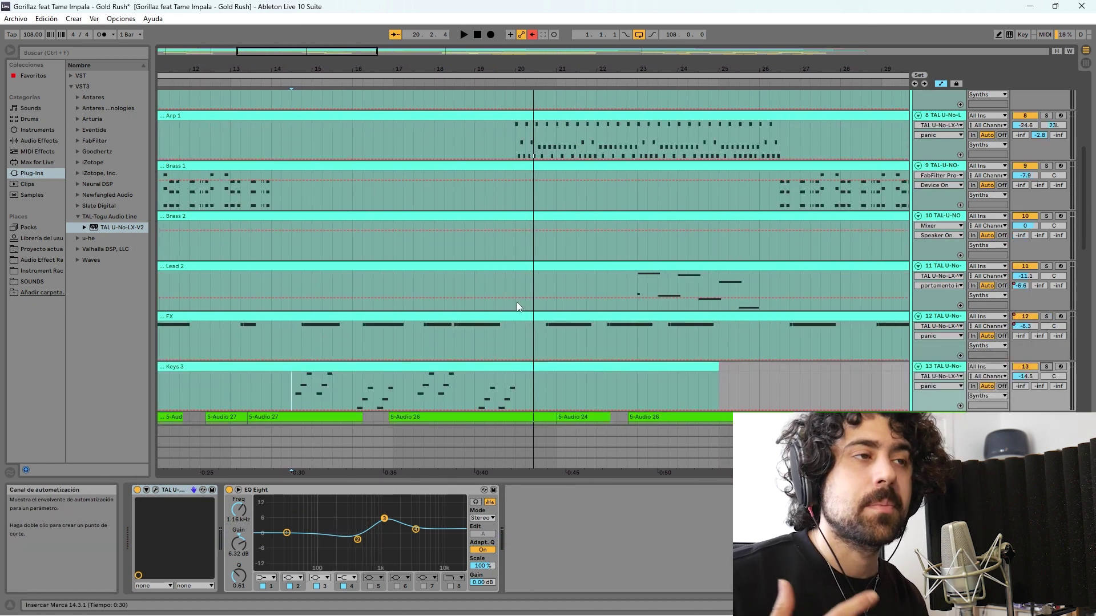
scroll(517, 305, "up", 2)
scroll(517, 302, "up", 1)
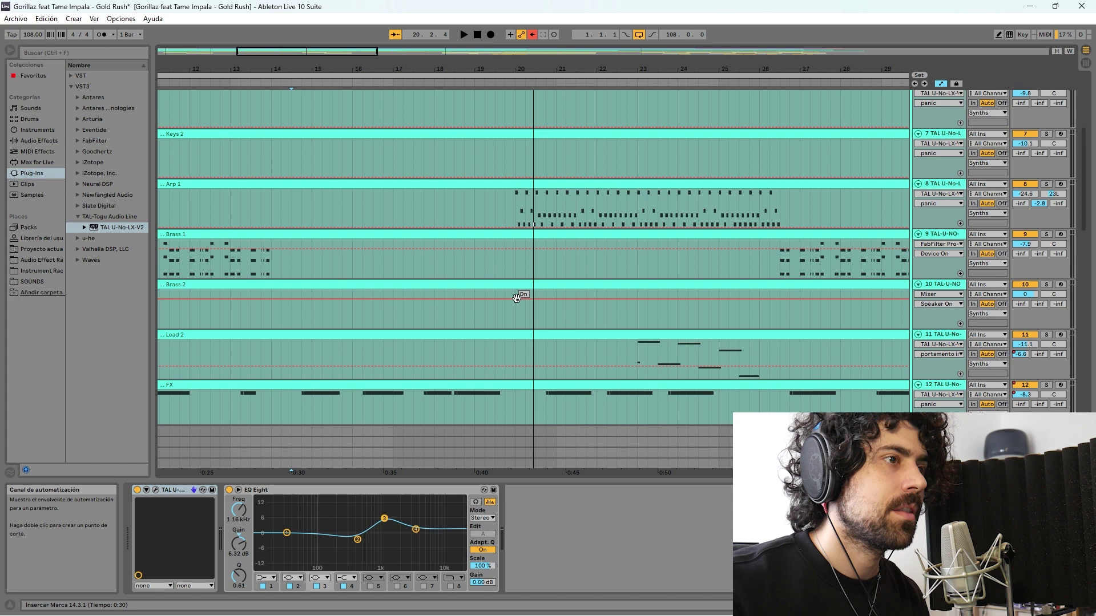
scroll(499, 227, "up", 1)
left_click(508, 223)
key("space")
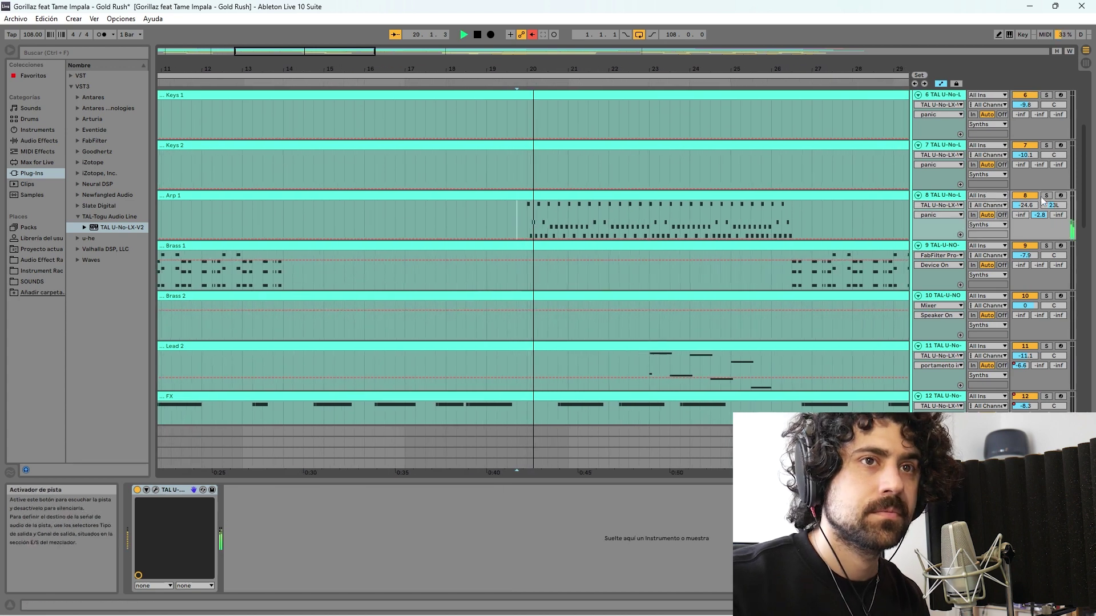
left_click(1047, 196)
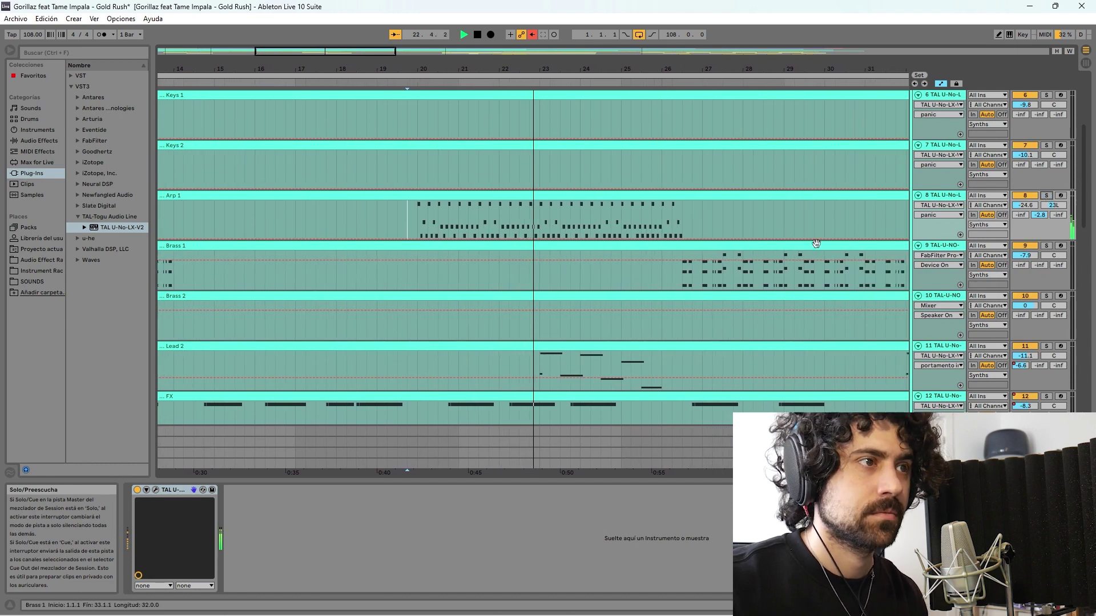
left_click(1046, 196)
scroll(1001, 193, "down", 1)
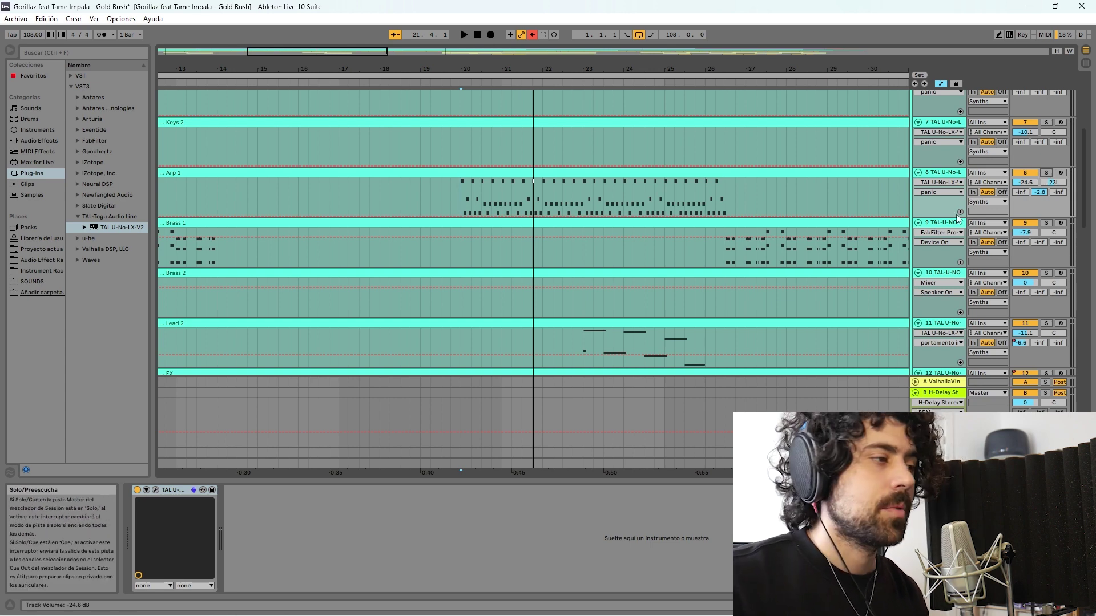
Review Arp 1's TAL-U-NO-LX synth patch with the track soloed again
key("space")
left_click(159, 488)
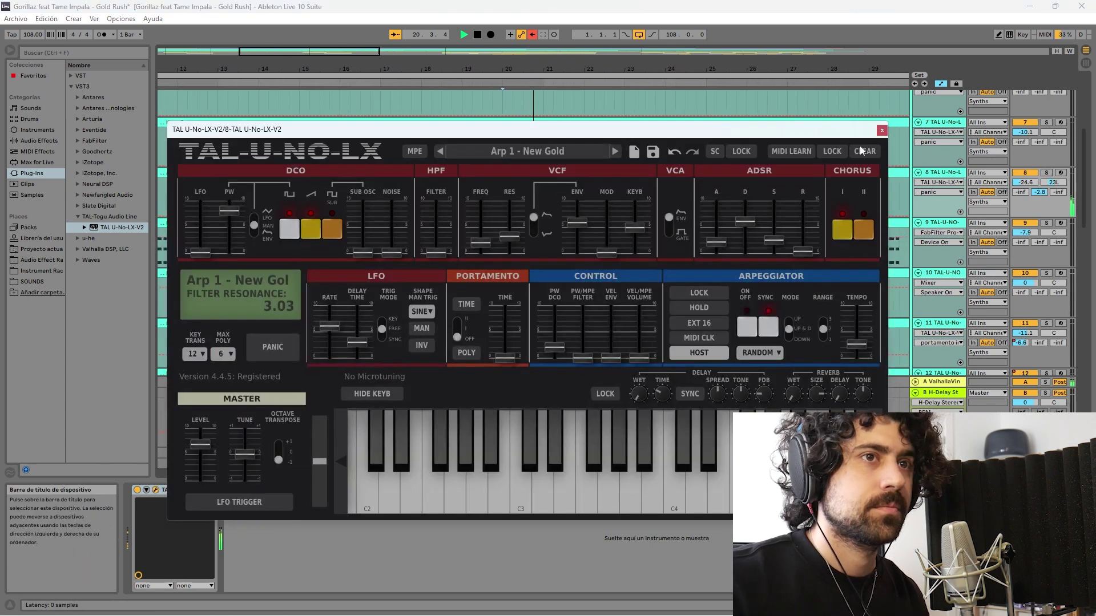
left_click(1046, 171)
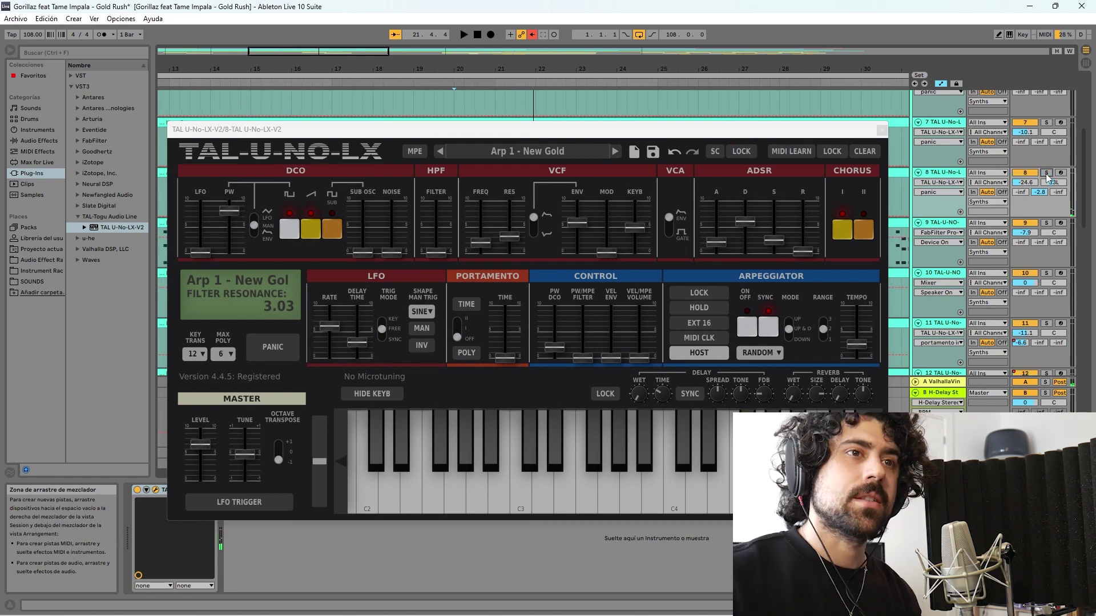
left_click(881, 130)
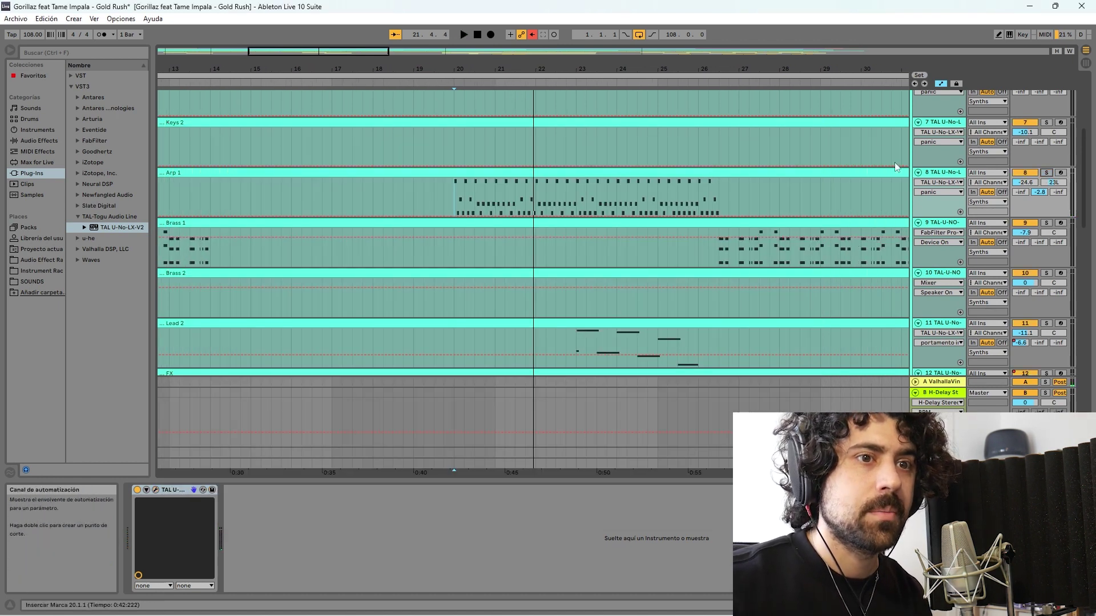
Inspect the H-Delay return effect while playing from bar 20, then stop playback
left_click(942, 394)
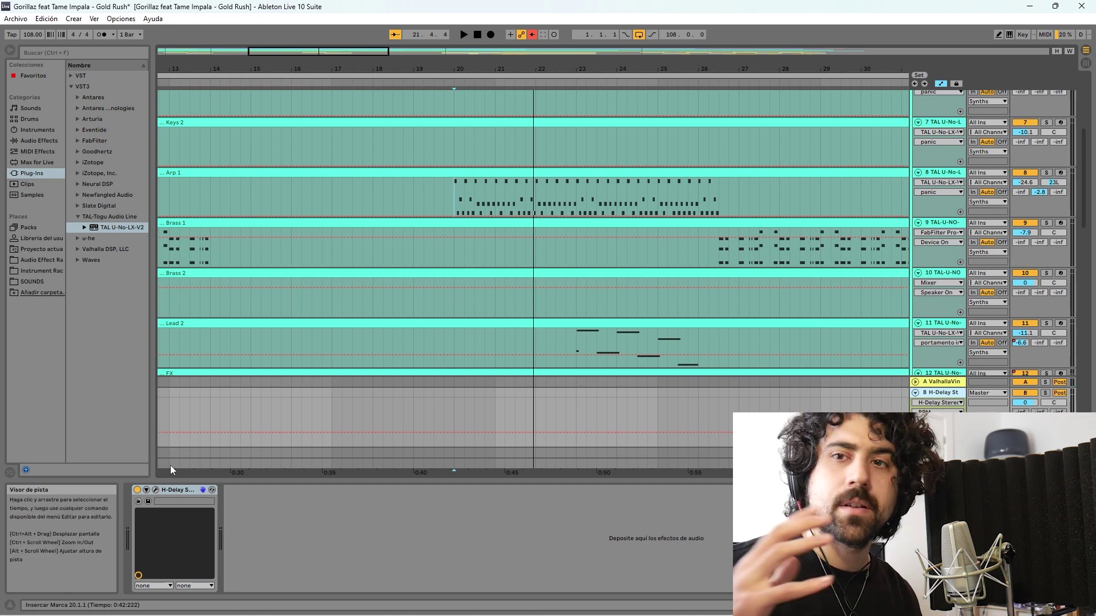
key("space")
left_click(156, 490)
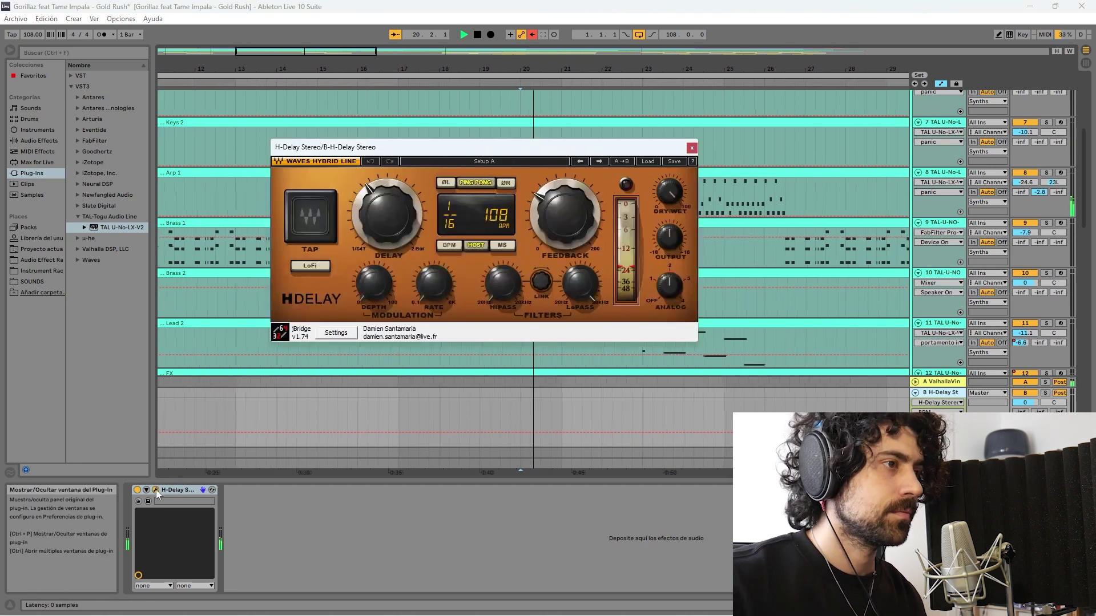
left_click(692, 147)
key("space")
scroll(711, 207, "up", 1)
Play the Bridge with Keys 1 and Keys 2 soloed together, then unsolo and stop
key("minus")
key("minus")
key("minus")
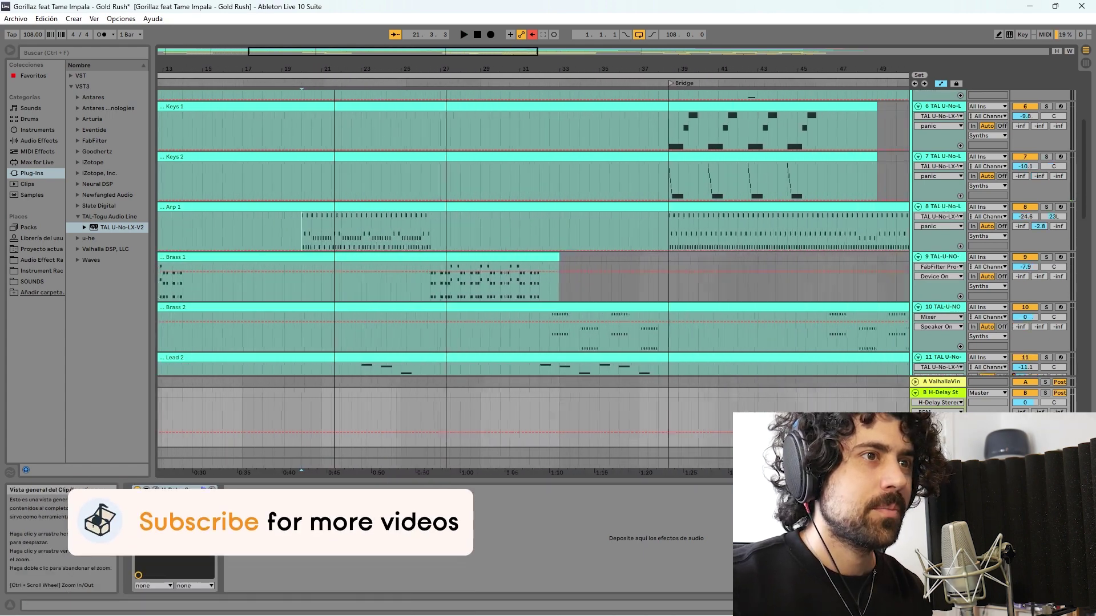
left_click(538, 133)
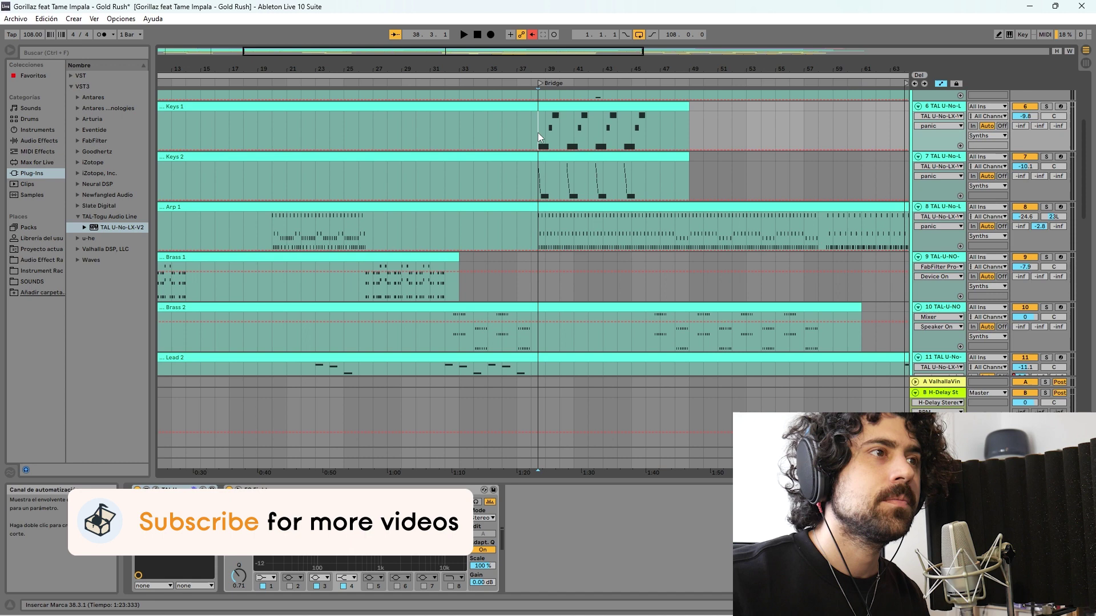
key("space")
scroll(852, 178, "up", 2)
scroll(829, 183, "up", 2)
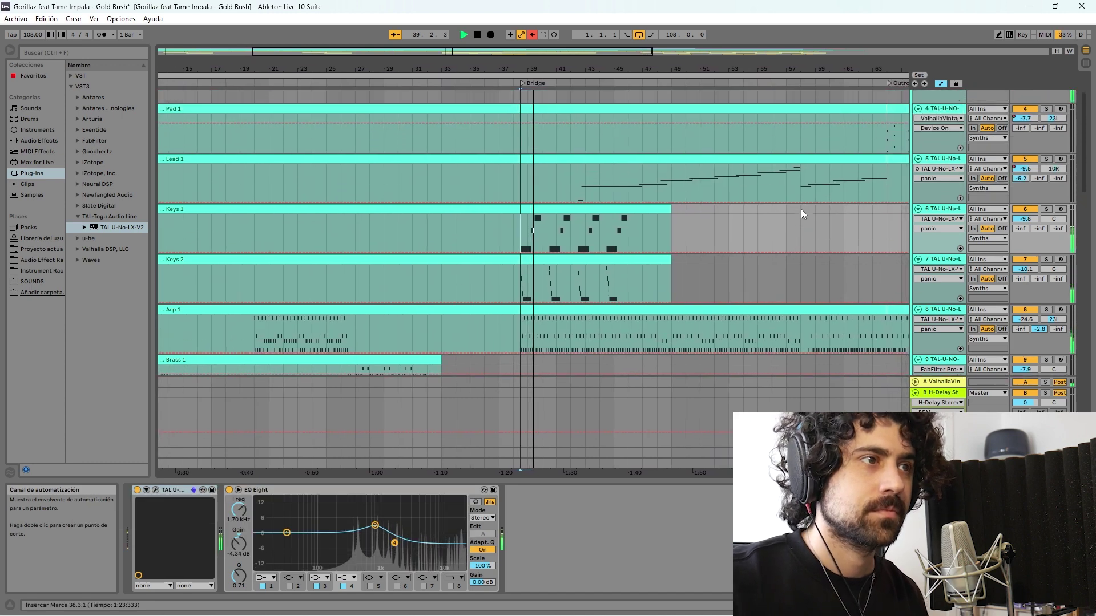
scroll(800, 214, "up", 1)
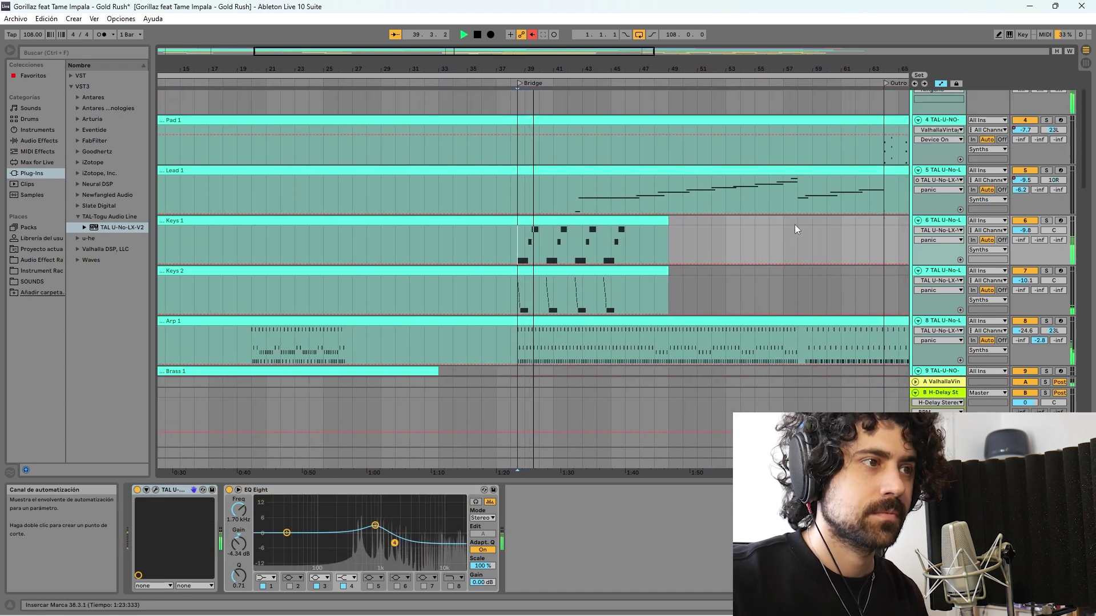
left_click(1045, 220)
left_click(1046, 271, "ctrl")
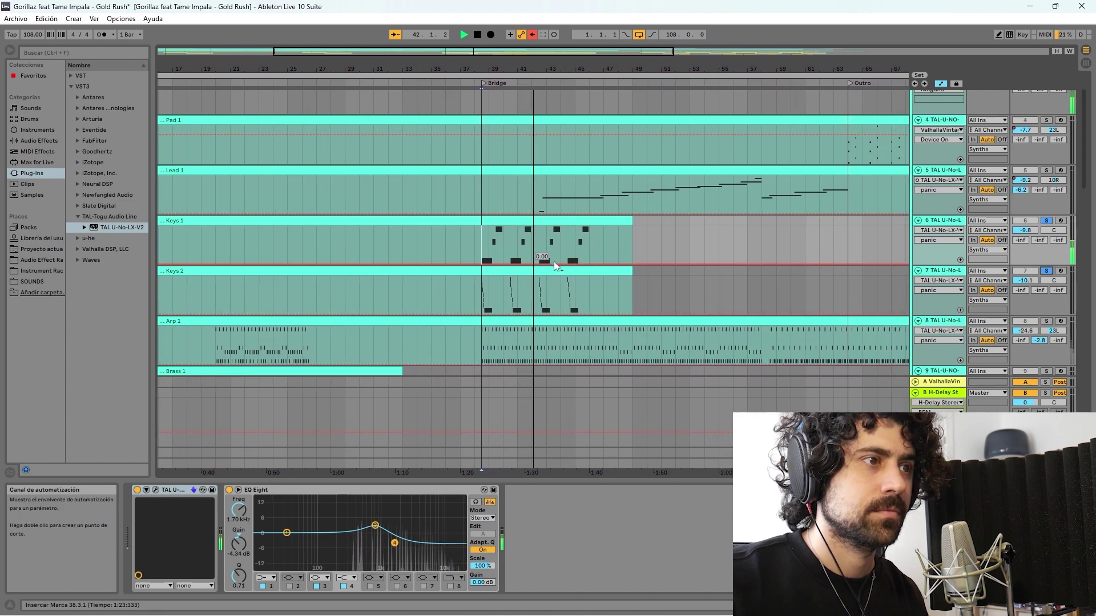
left_click(1049, 272)
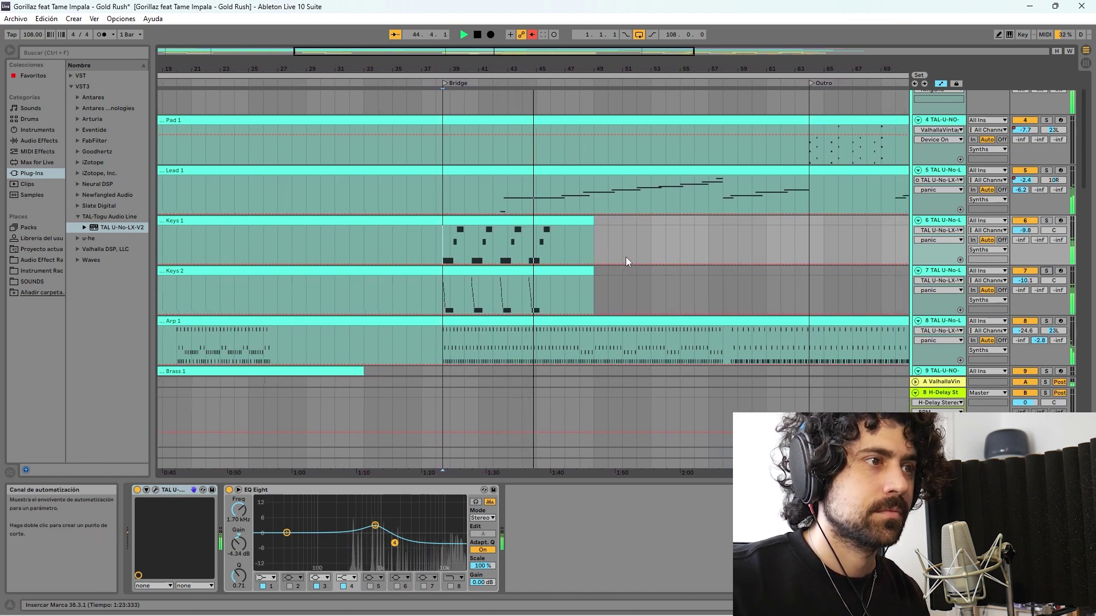
key("space")
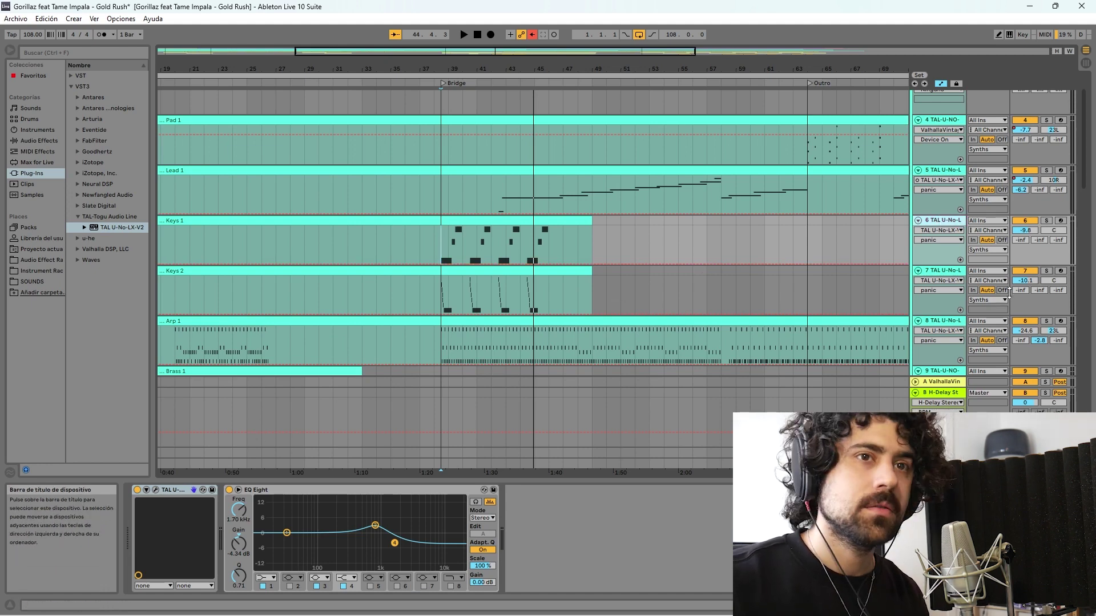
Play the Bridge with Keys 1 soloed, then switch the solo to Keys 2
left_click(1046, 220)
key("space")
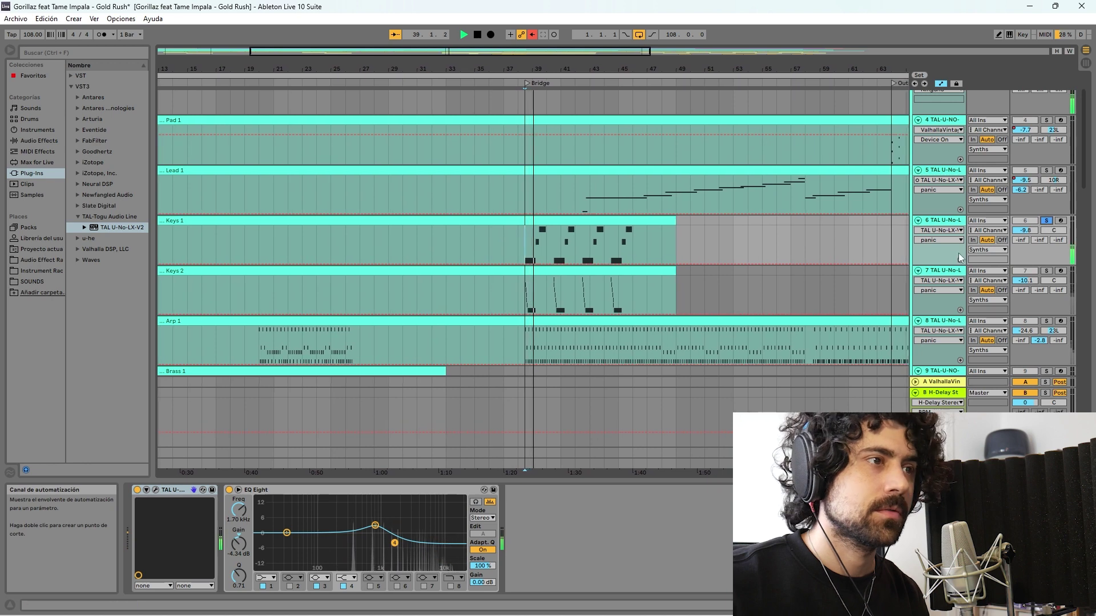
left_click(1047, 272)
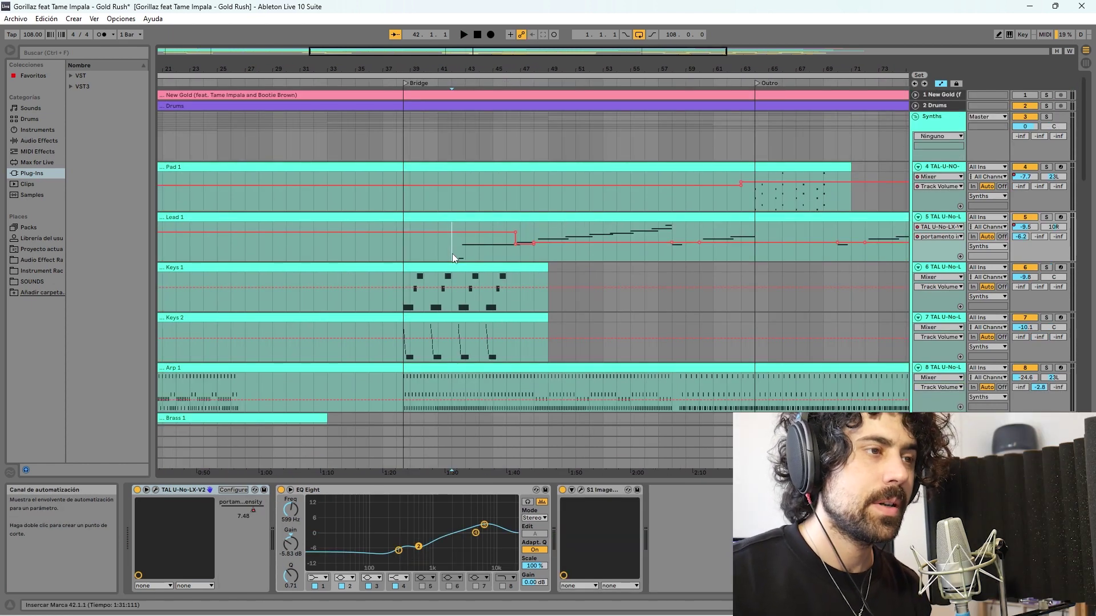
Solo Lead 1 during playback and glance at its TAL-U-NO-LX synth window
key("space")
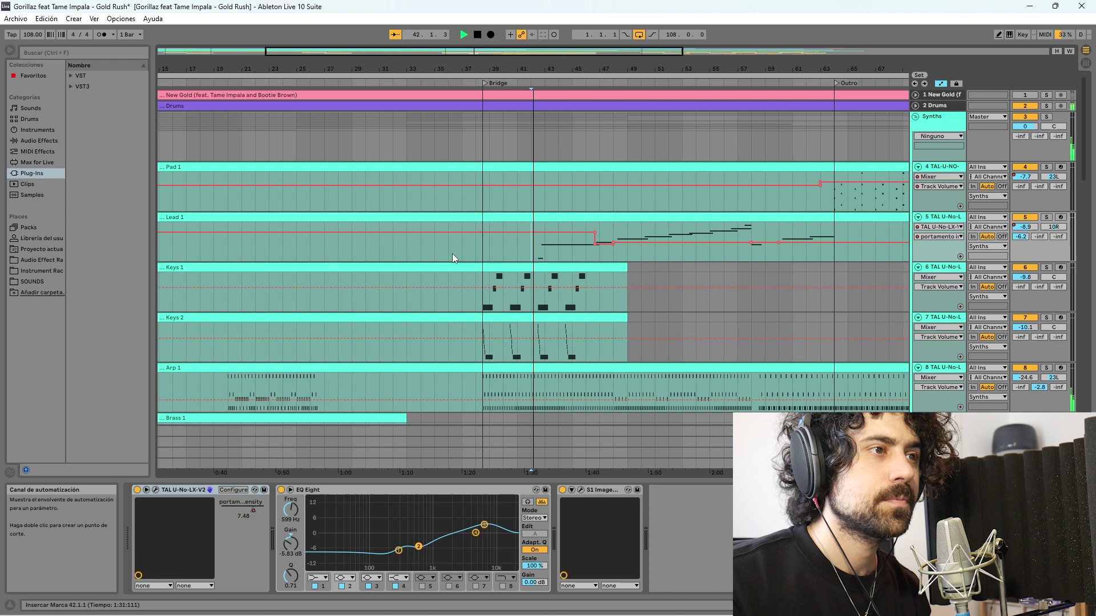
left_click(1047, 218)
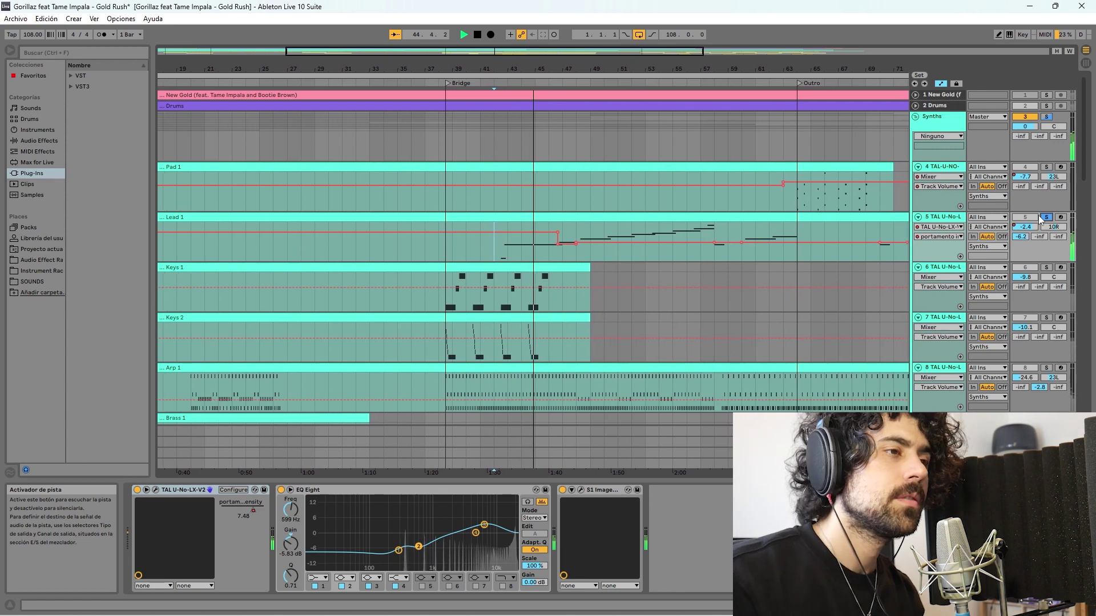
left_click(156, 491)
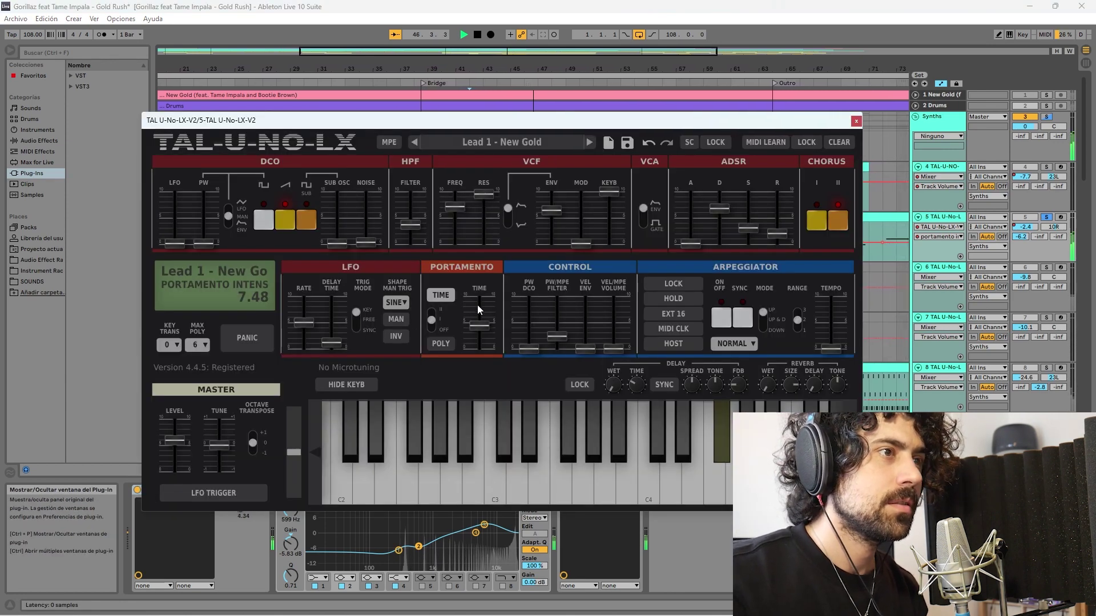
left_click(855, 122)
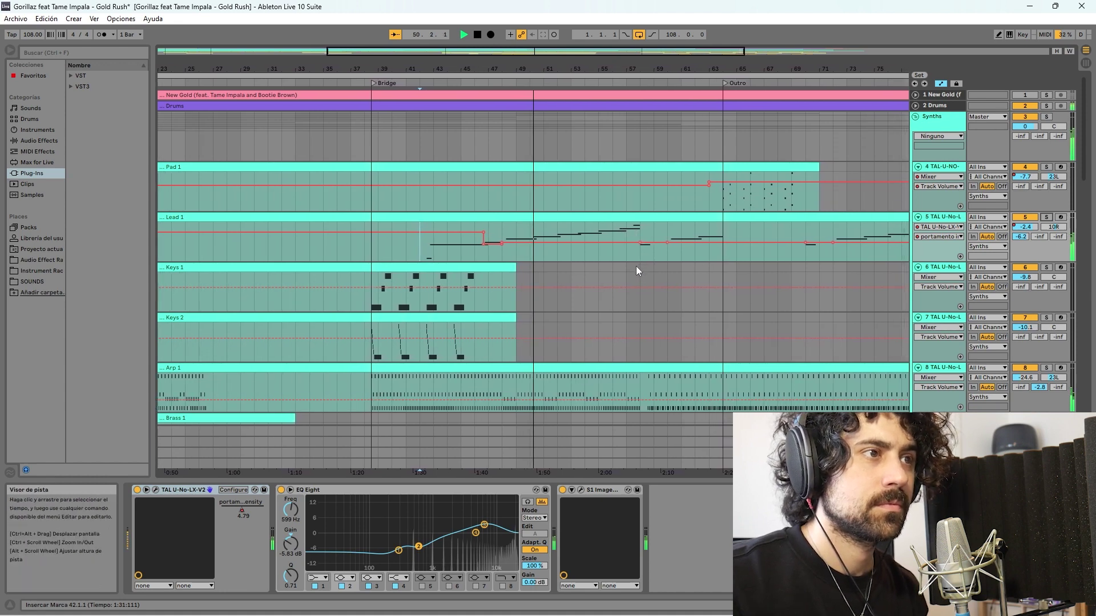
key("space")
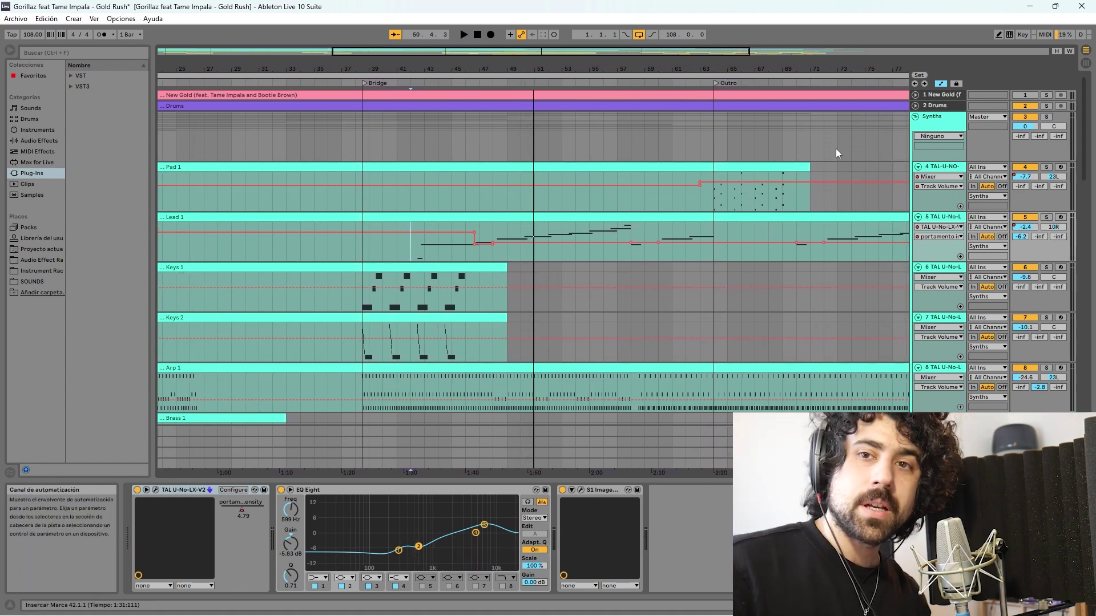
Set Lead 1's TAL-U-NO-LX to its second chorus mode while the Bridge plays
left_click(156, 490)
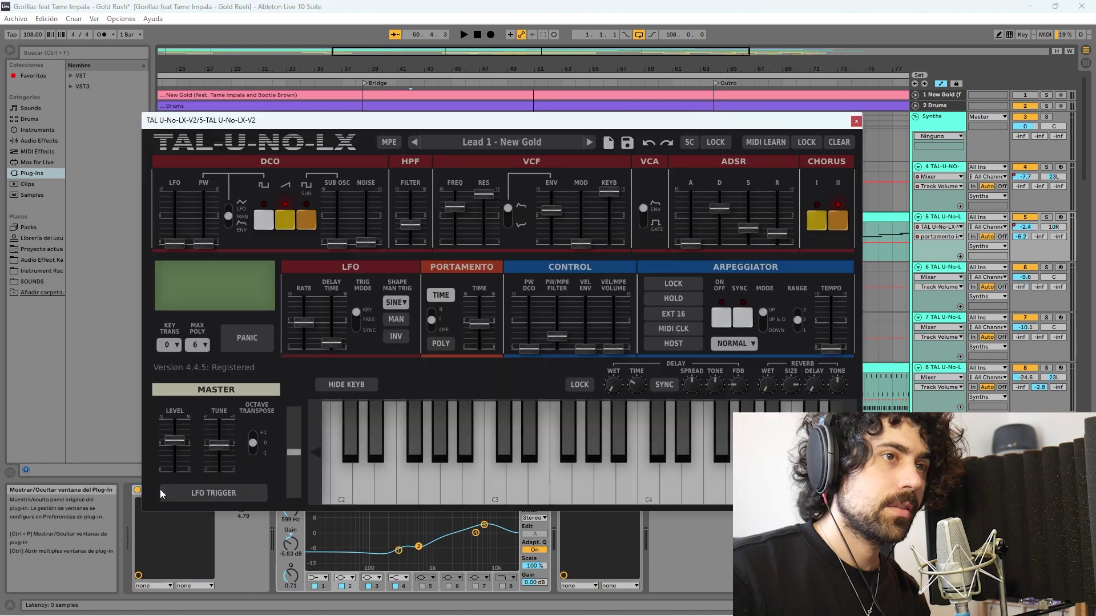
key("space")
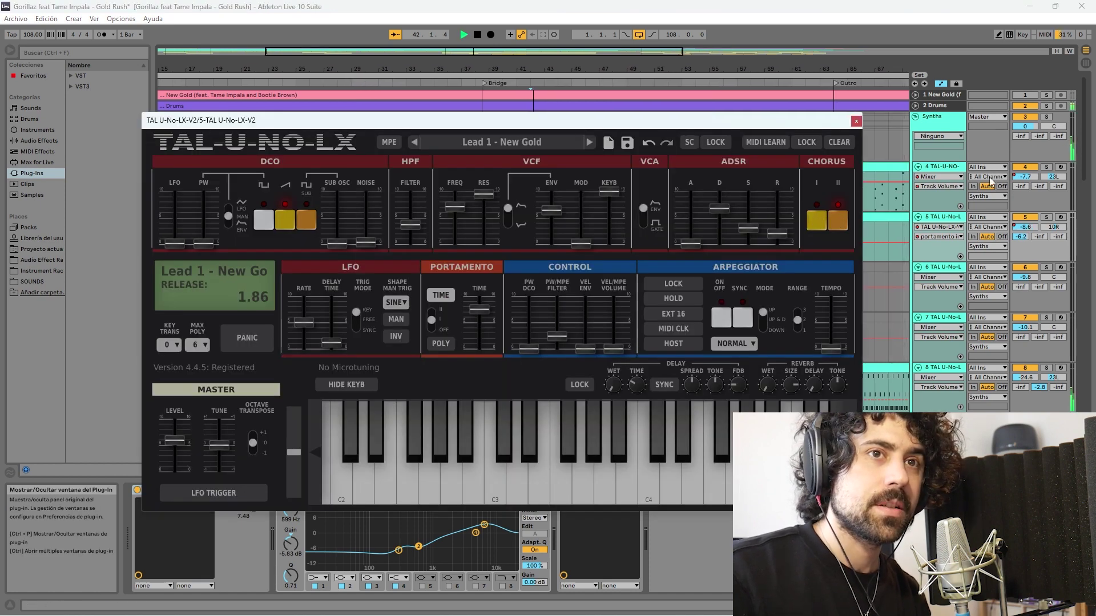
left_click(1046, 217)
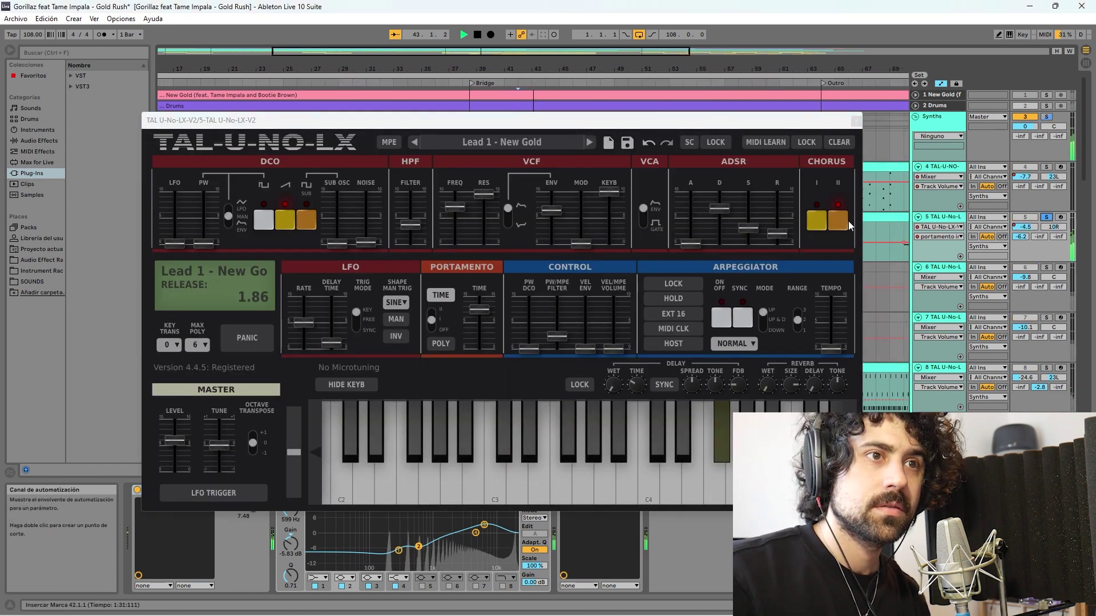
left_click(844, 224)
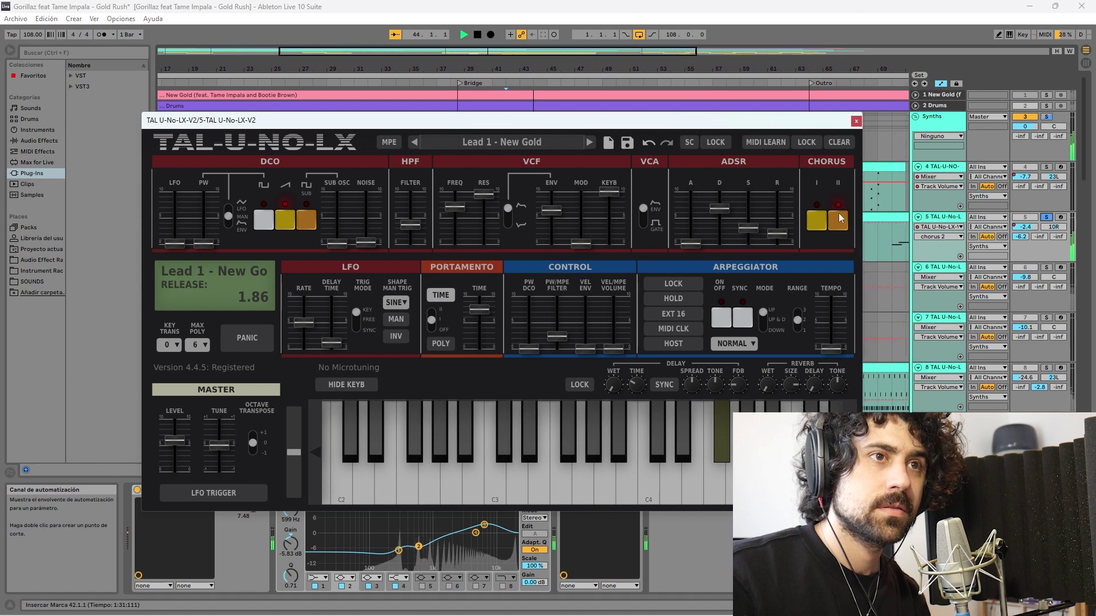
left_click(855, 121)
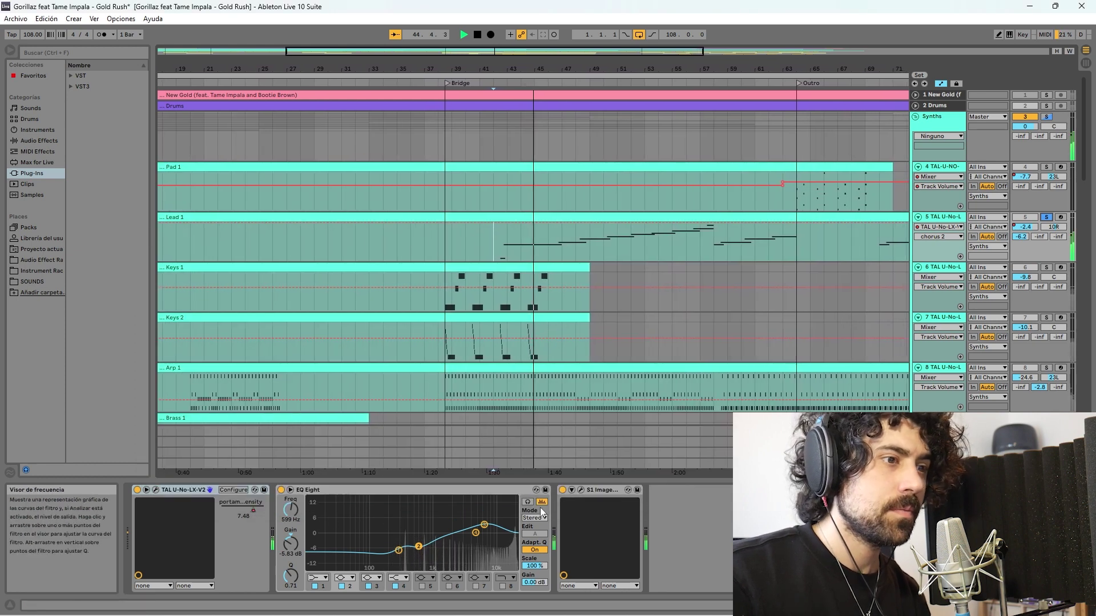
Review Lead 1's S1 Stereo Imager settings in a repositioned window
left_click(580, 491)
left_click_drag(261, 160, 459, 166)
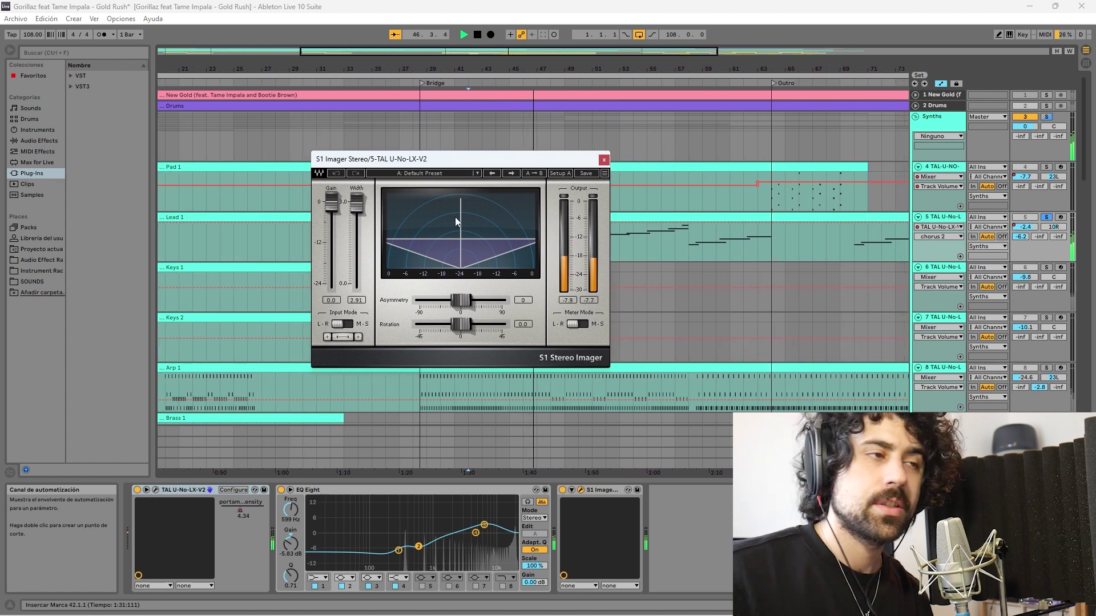
left_click(604, 160)
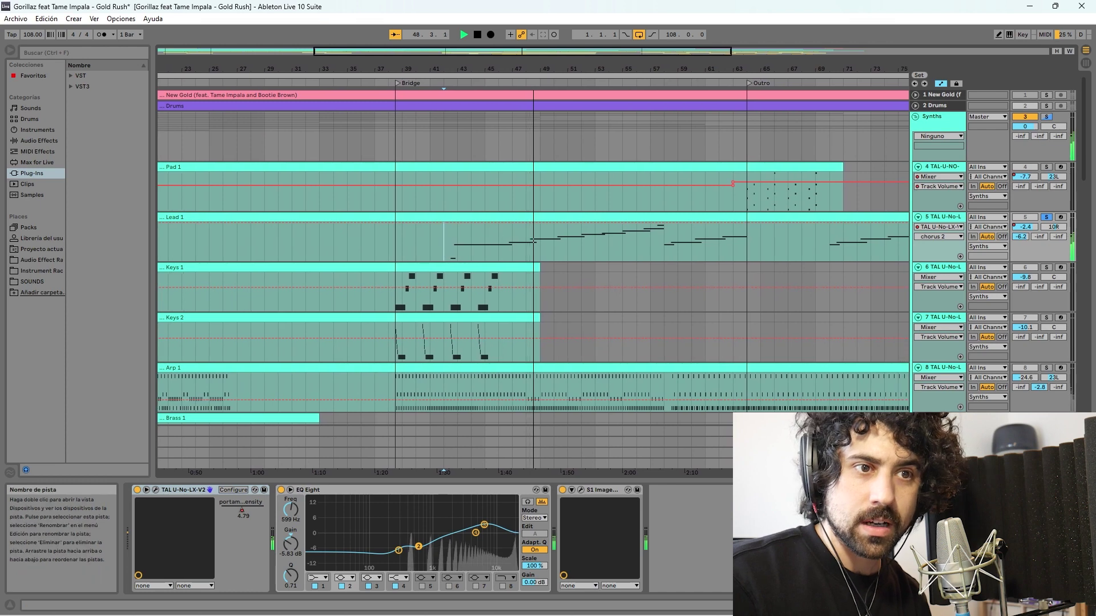
key("ctrl+alt+r")
Open the ValhallaVintageVerb plug-in on the reverb return track
left_click(942, 382)
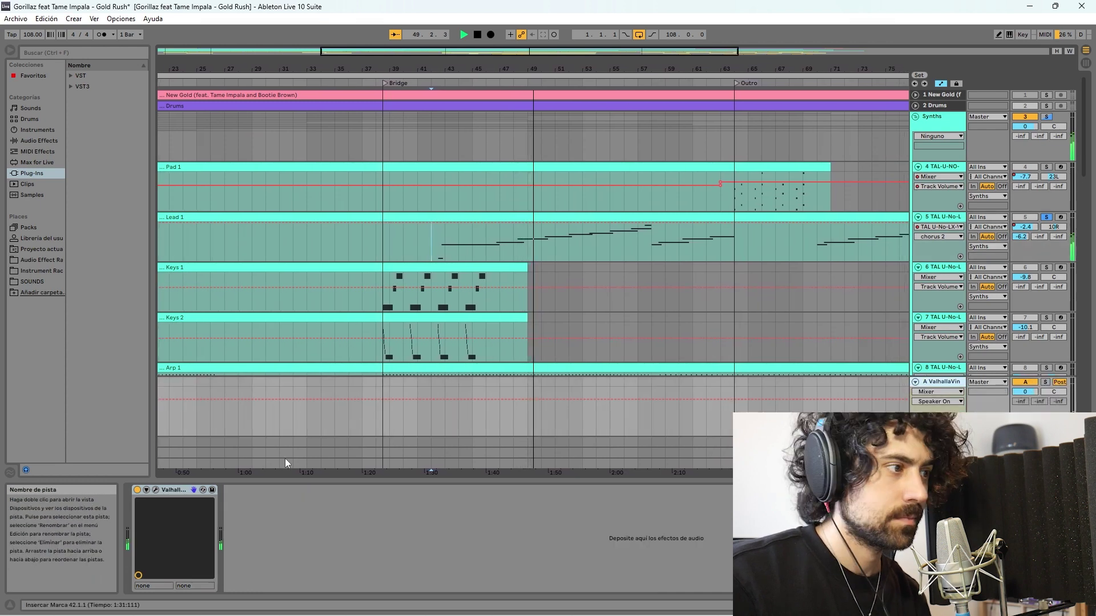
left_click(154, 490)
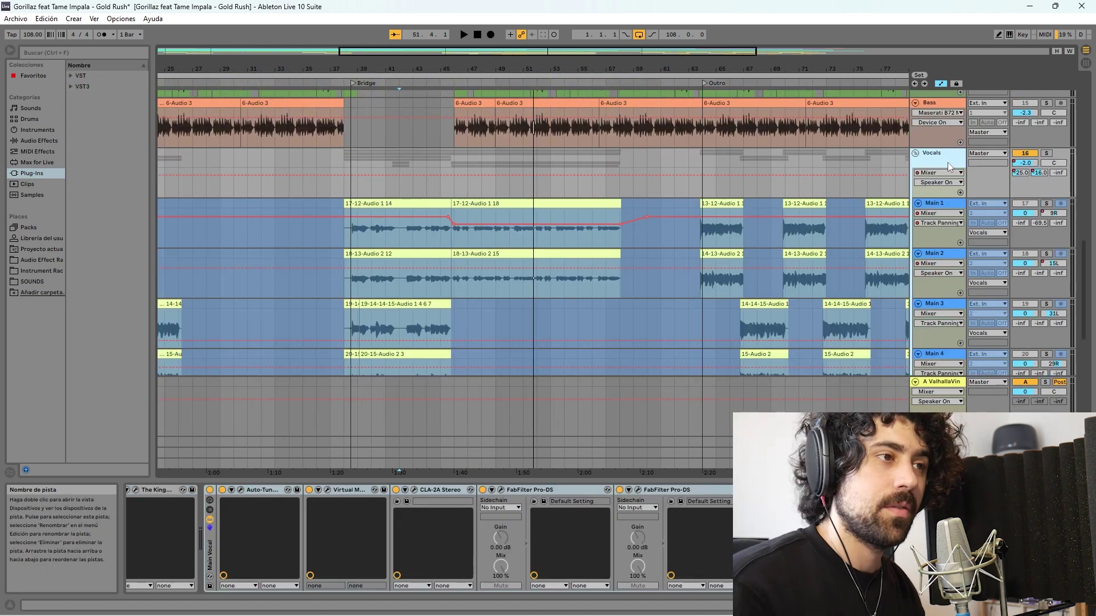
key("ctrl+l")
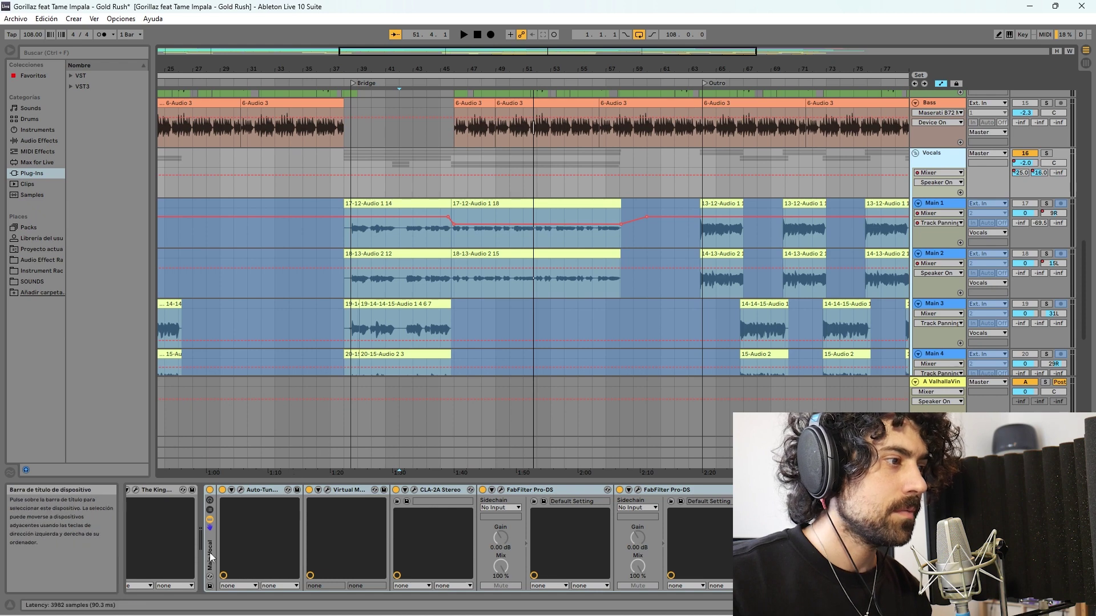
Open and reposition the Vocals group's Decapitator and King's Microphones windows
left_click(319, 543)
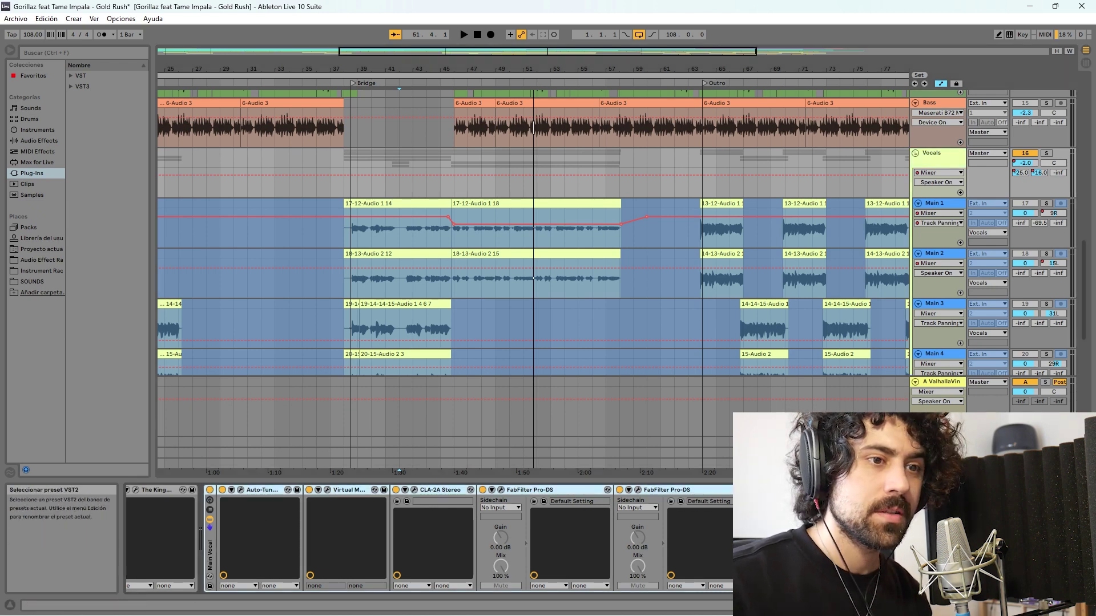
scroll(532, 361, "up", 1)
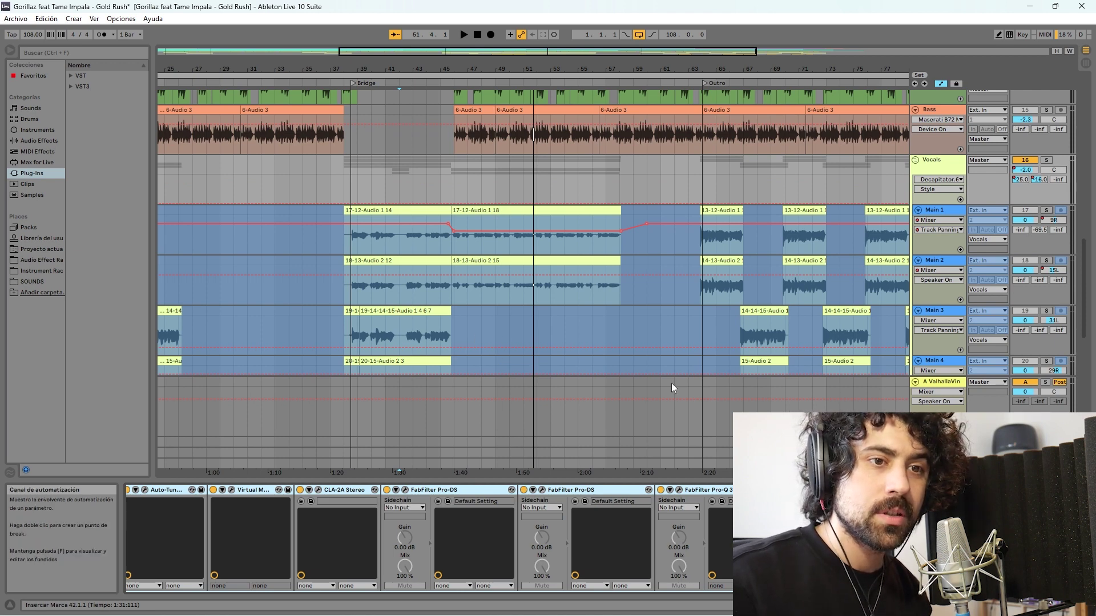
left_click(805, 489)
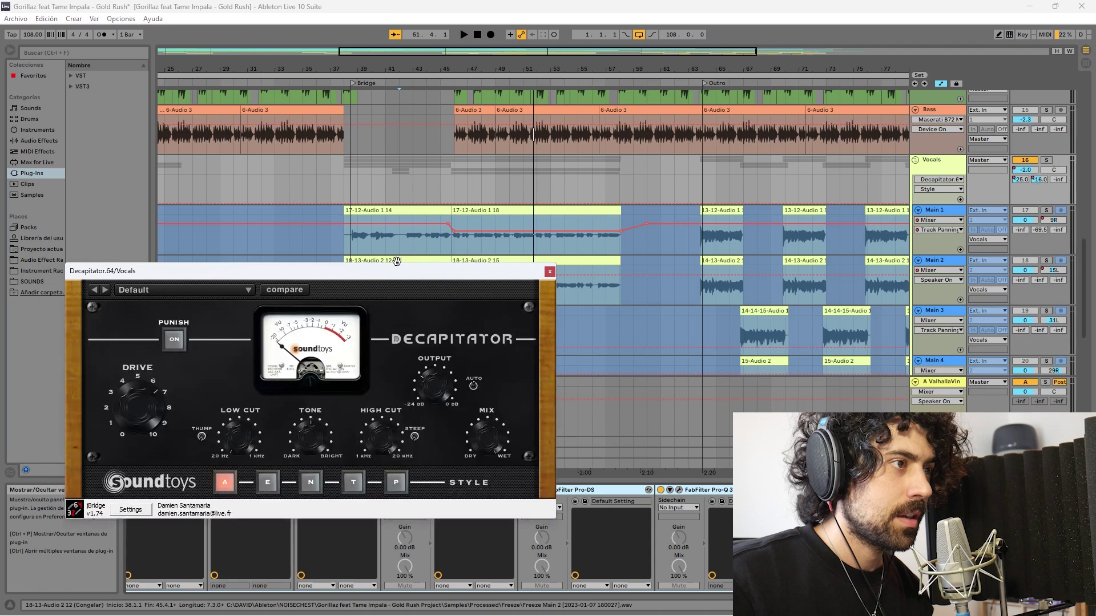
left_click_drag(375, 265, 550, 202)
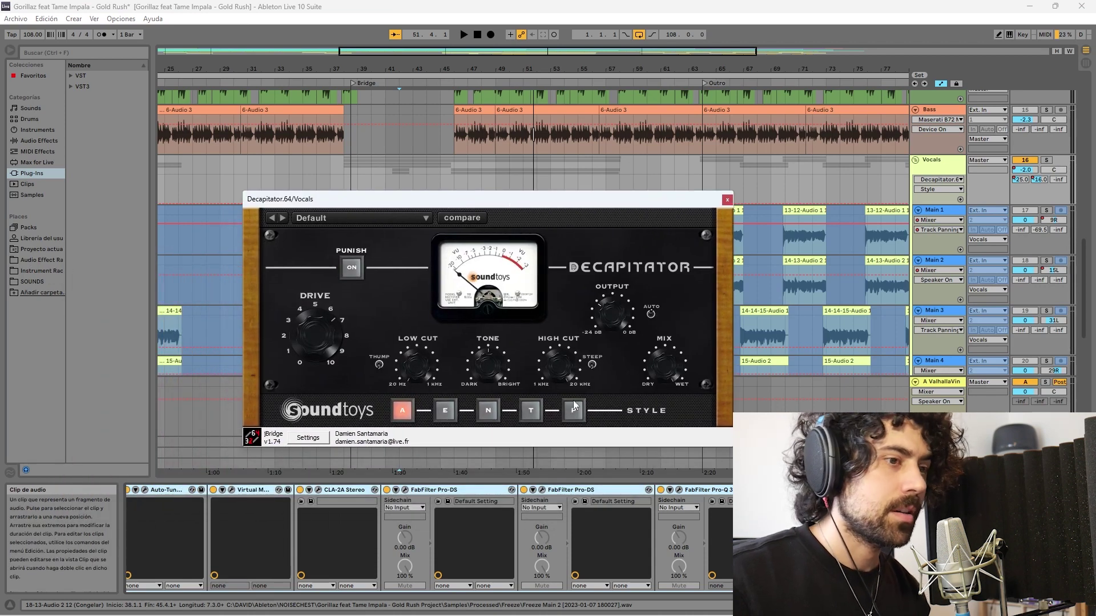
scroll(171, 531, "up", 2)
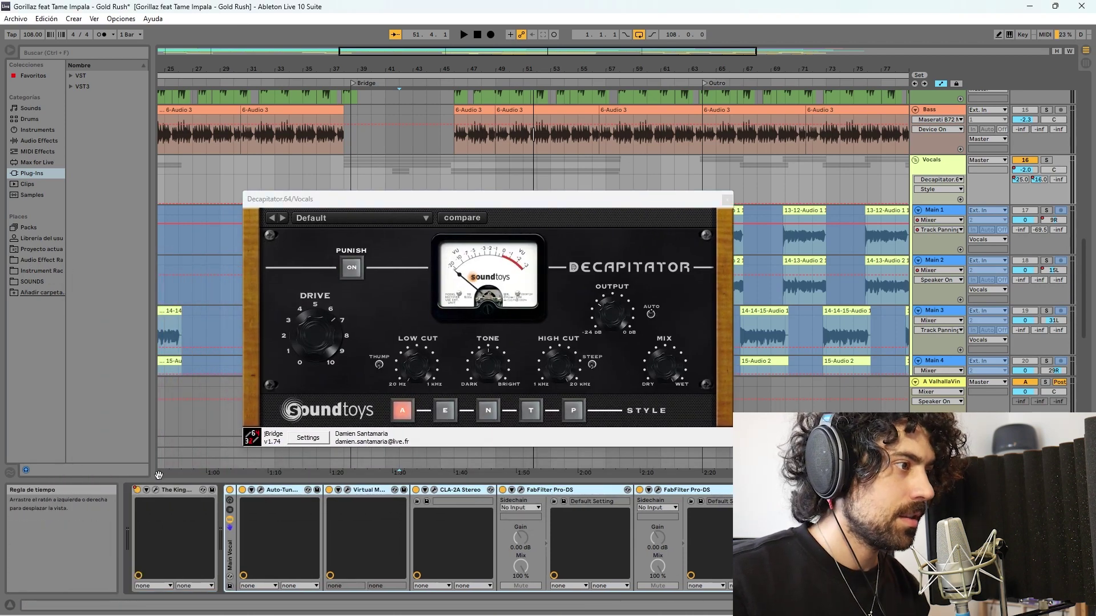
left_click(154, 490)
left_click_drag(342, 158, 552, 149)
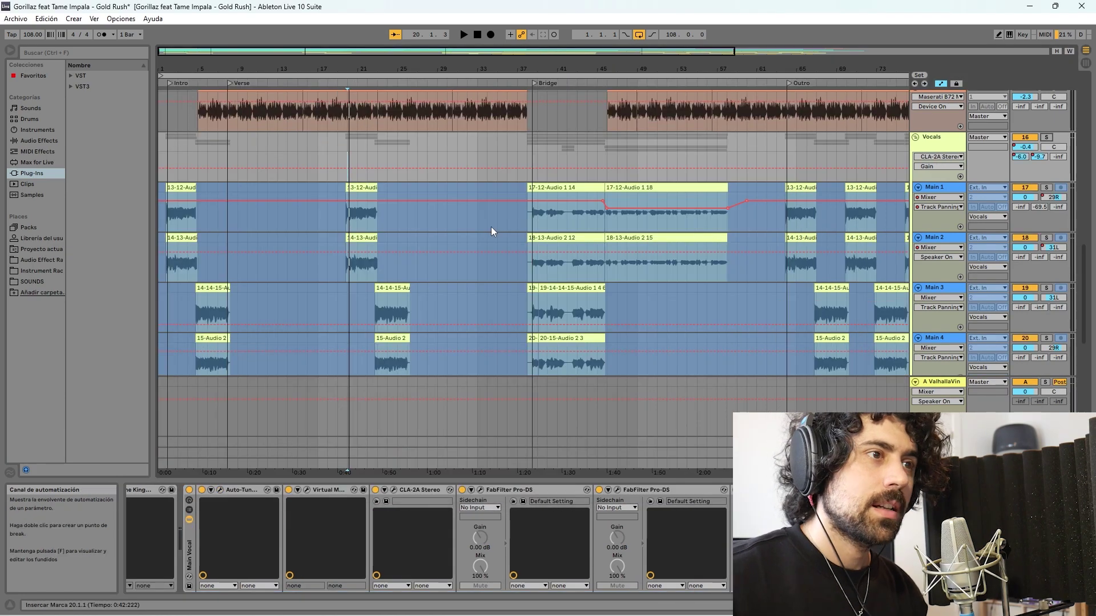
Play with the Vocals group soloed and review its Decapitator effect
key("space")
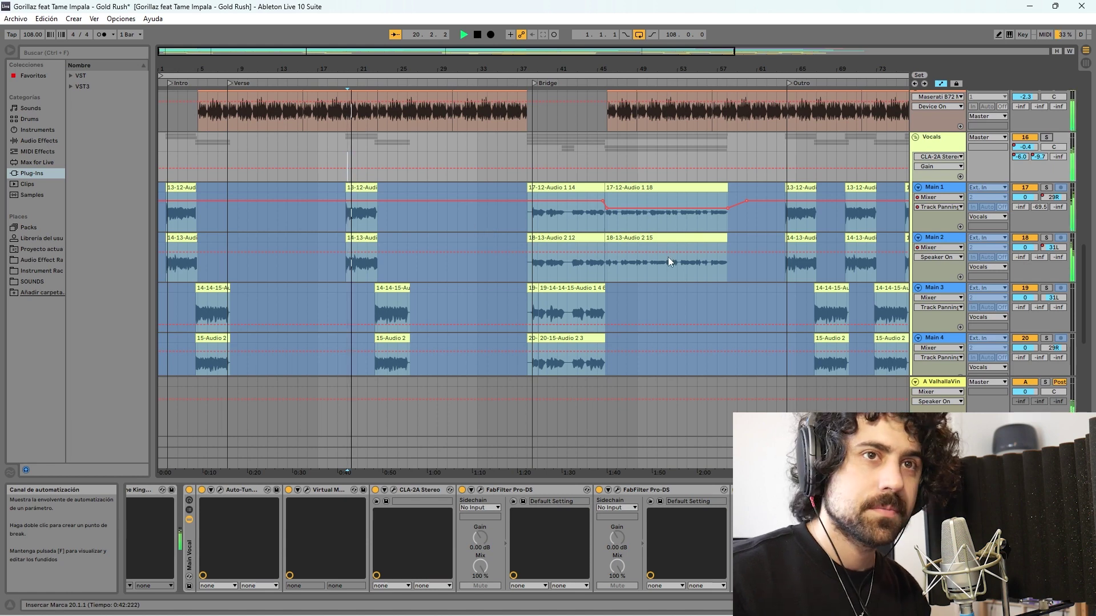
left_click(1046, 138)
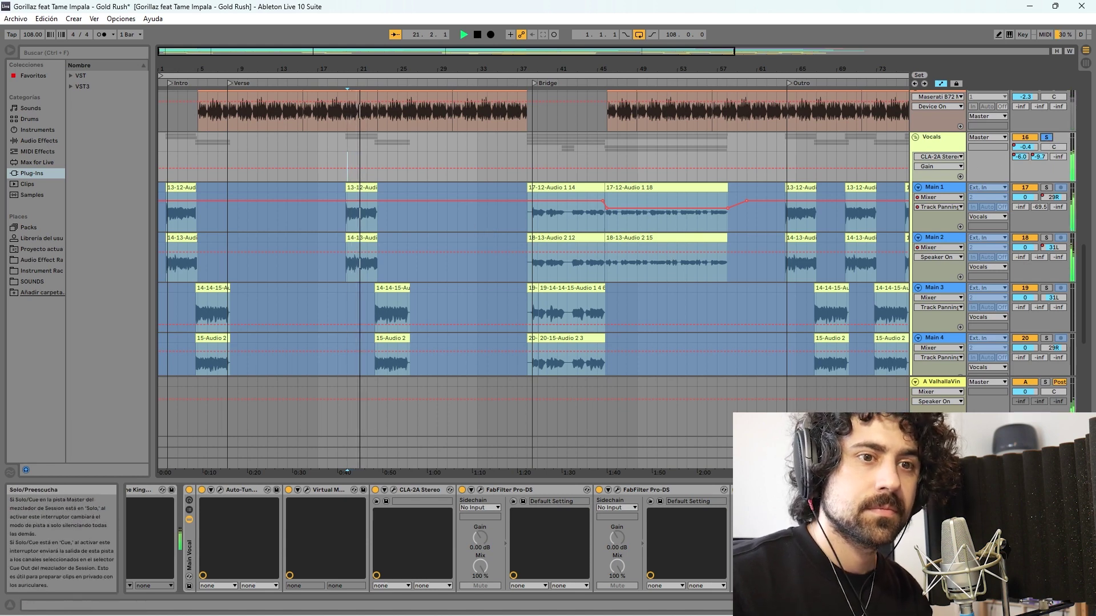
key("ctrl+alt+p")
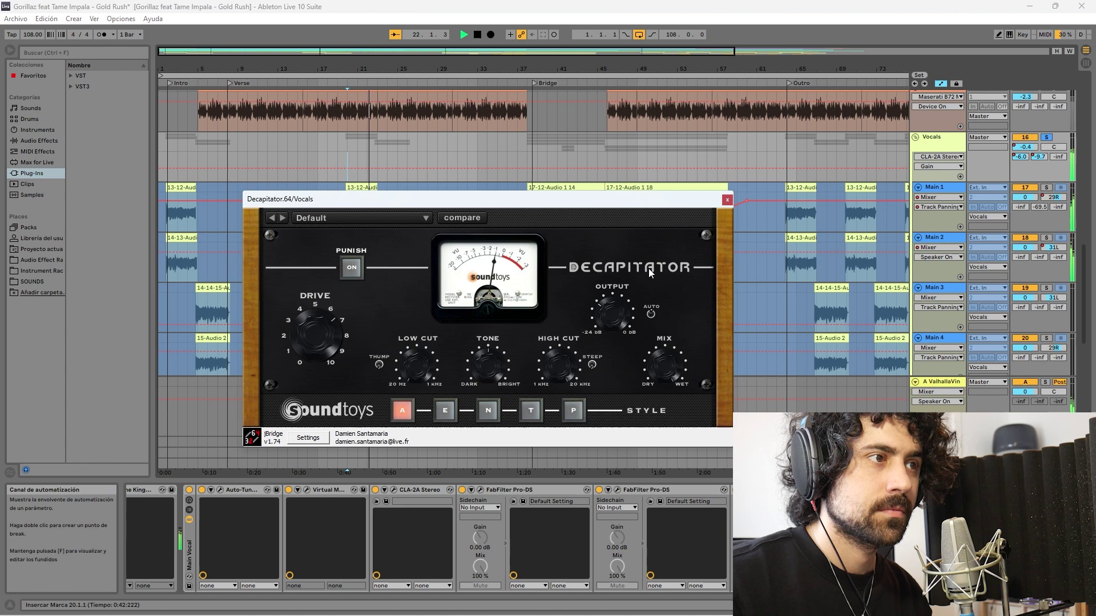
left_click(727, 201)
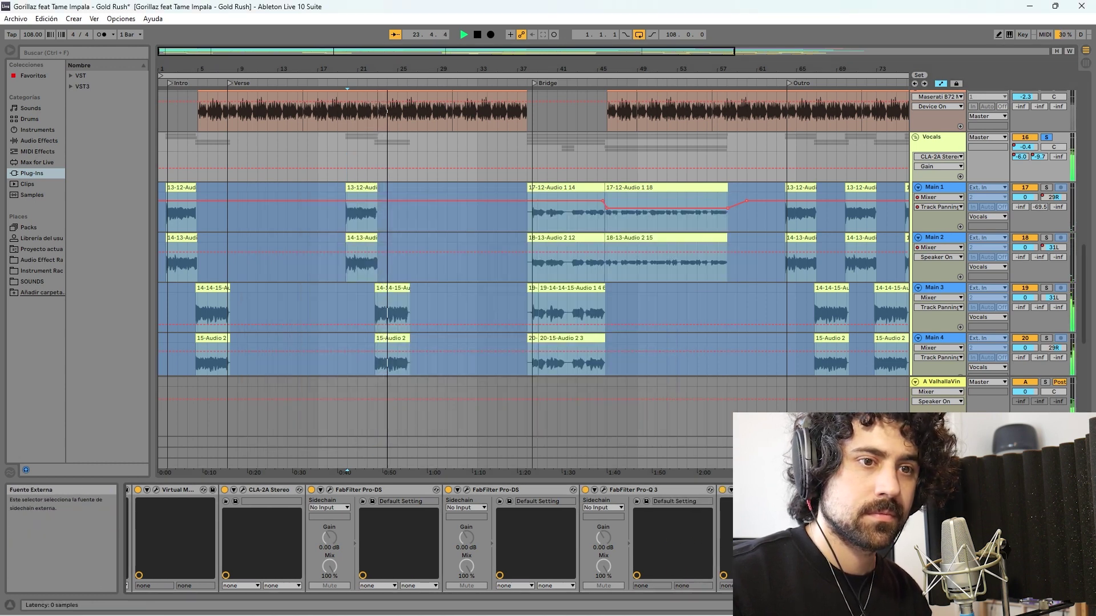
Check the Vocals Pro-Q 3 curve, stop, select Main 1 and zoom out
left_click(595, 490)
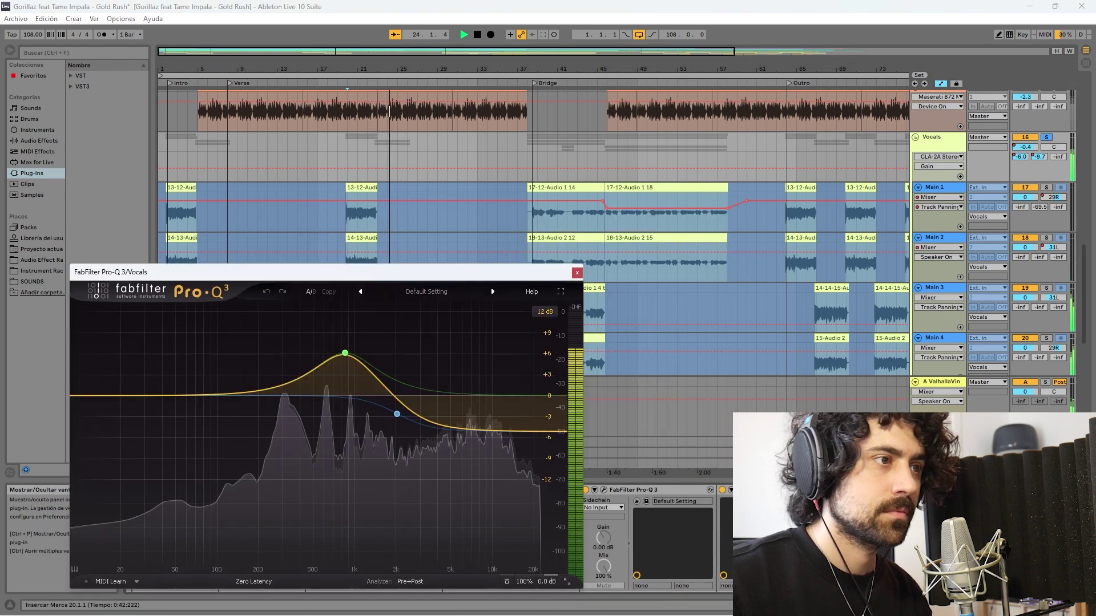
left_click(577, 273)
key("space")
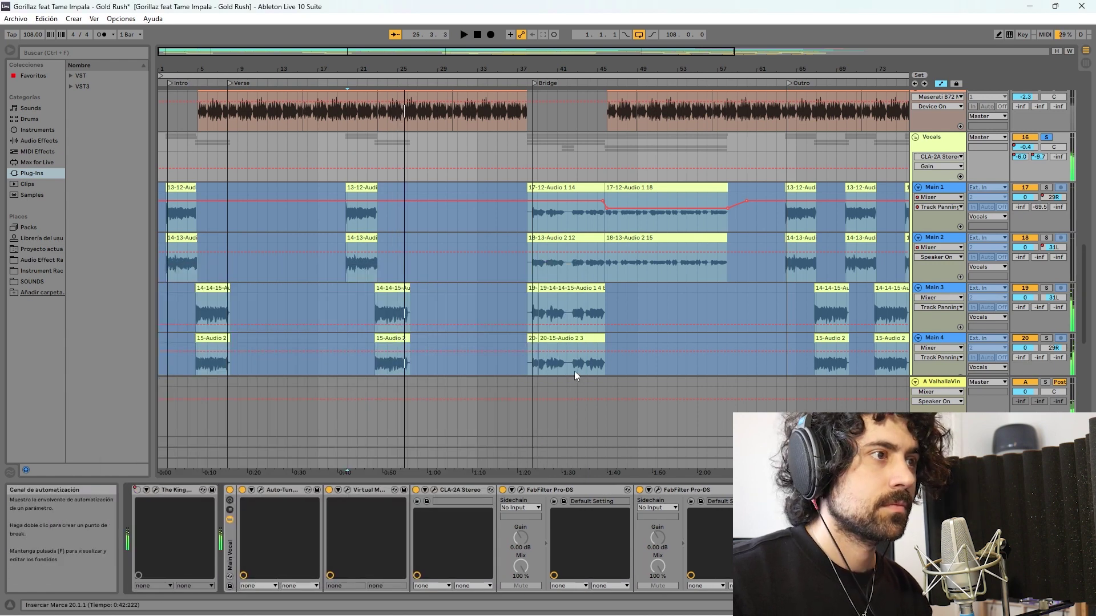
key("minus")
left_click(458, 217)
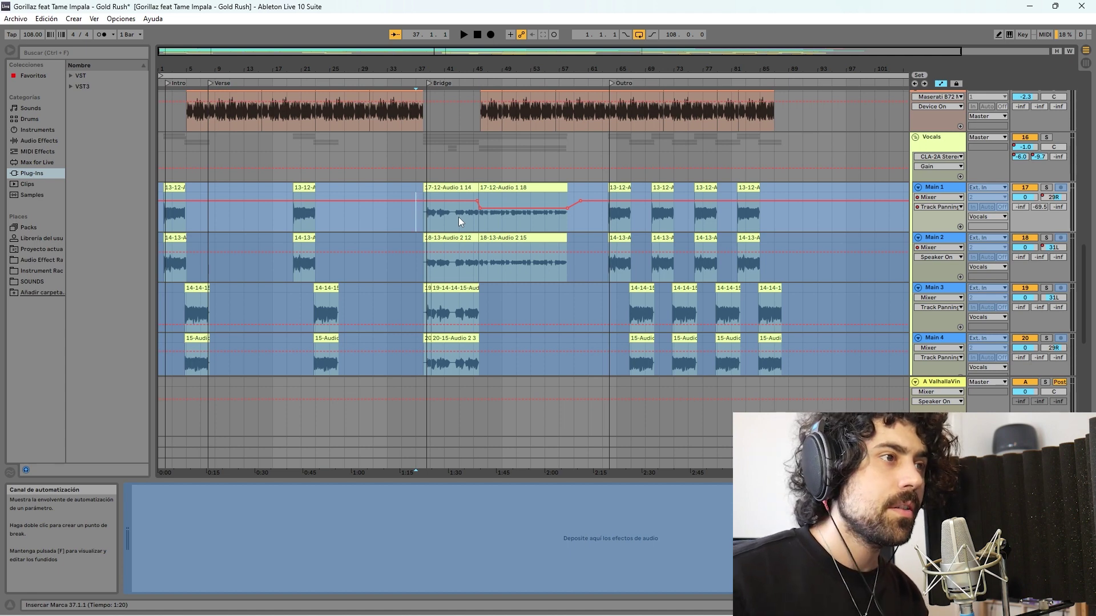
Show the Vocals group's King's Microphones Device On automation and view the plug-in
key("space")
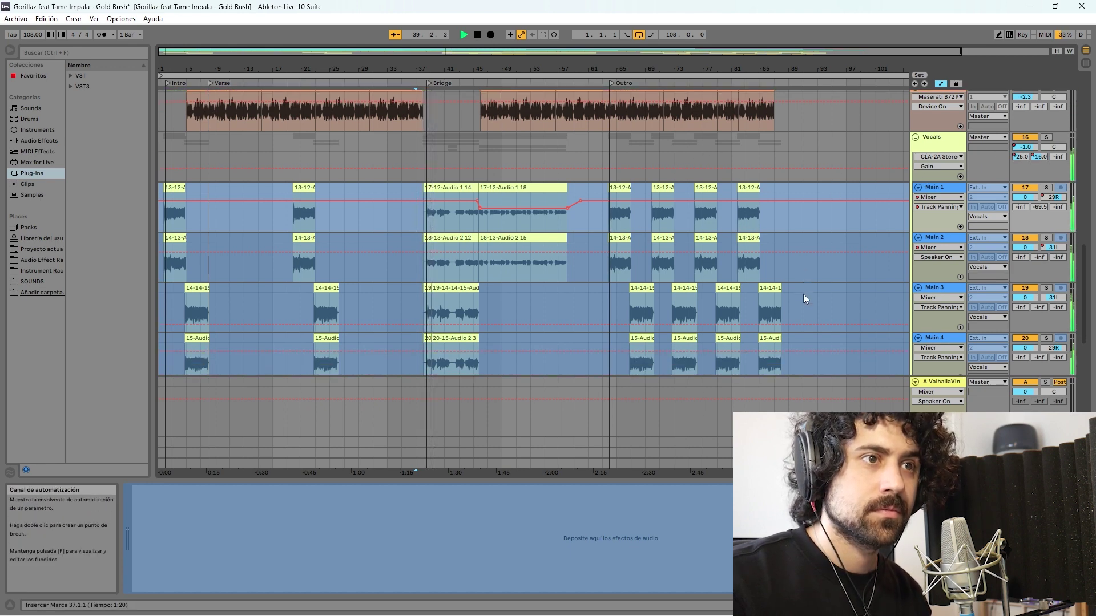
scroll(803, 293, "down", 1)
scroll(801, 293, "down", 2)
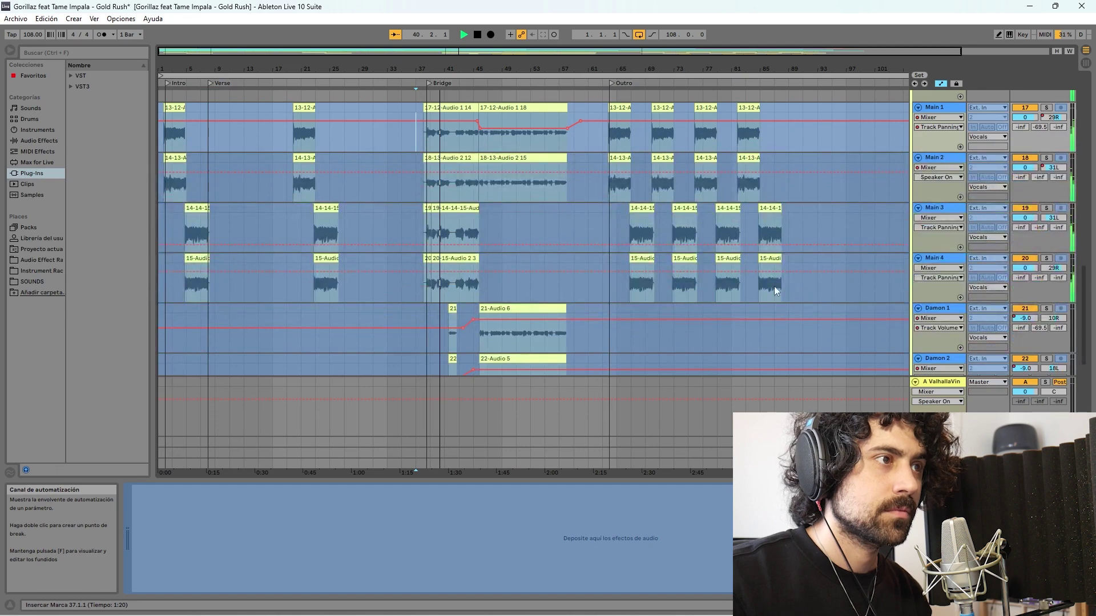
scroll(827, 215, "up", 2)
left_click(950, 103)
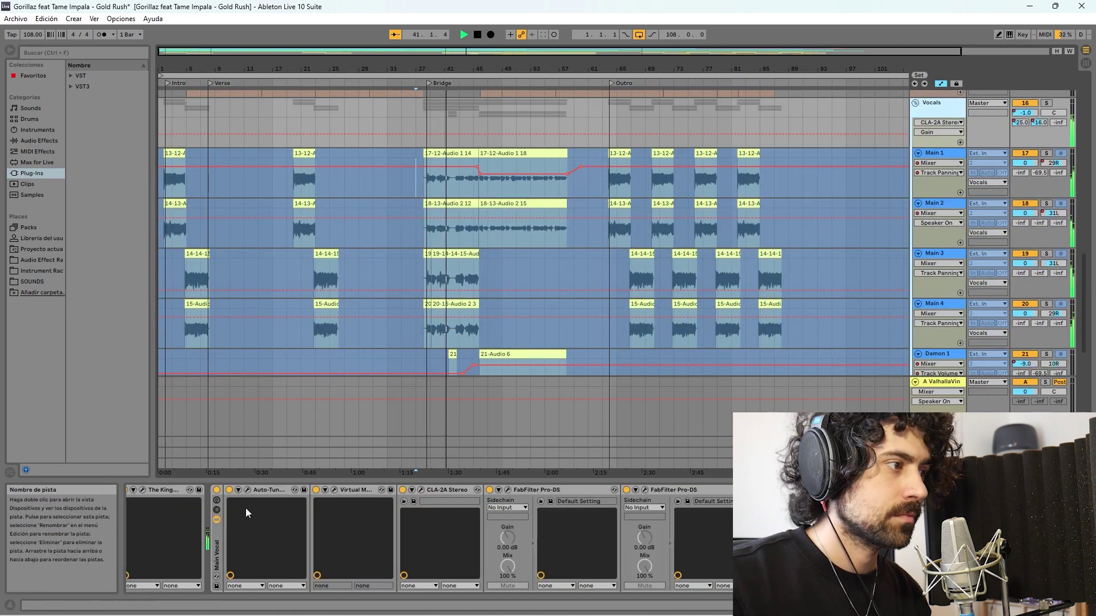
left_click(141, 490)
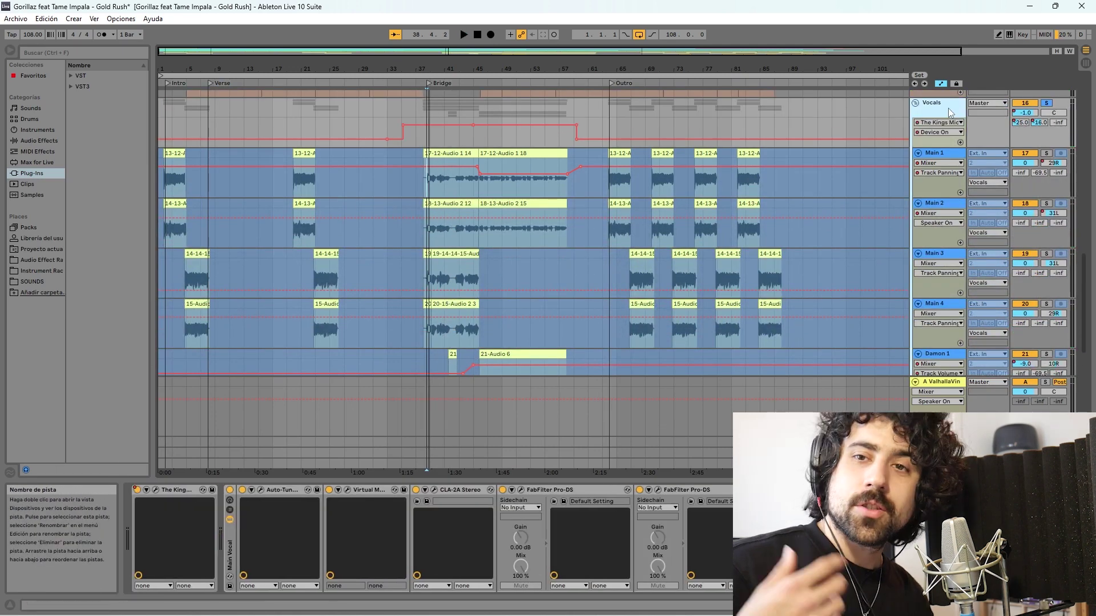
left_click(155, 489)
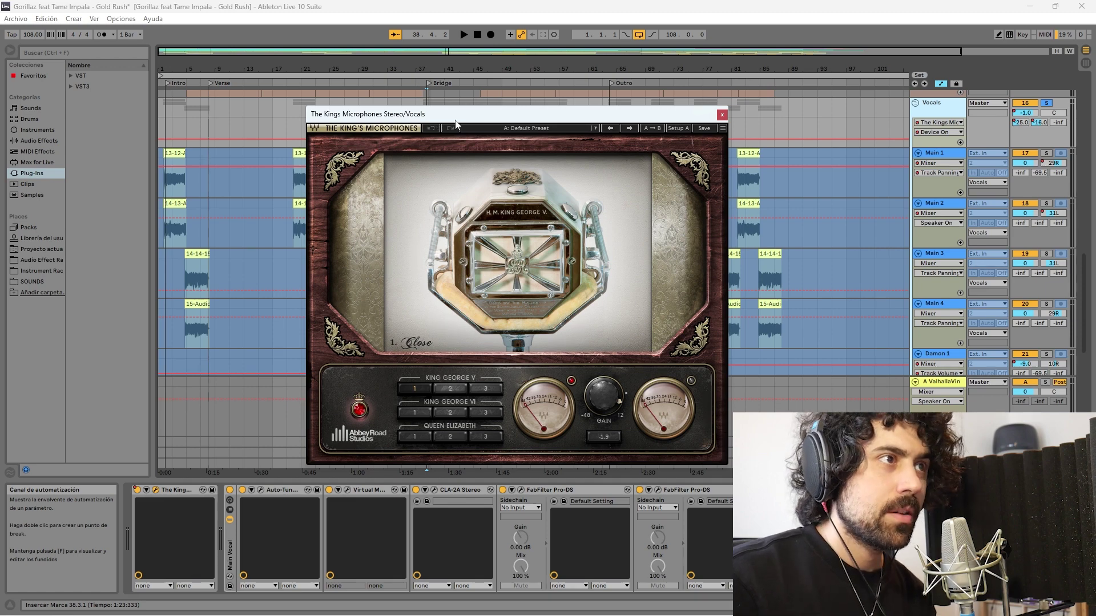
left_click(722, 115)
Compare the vocals with King's Microphones bypassed and active, twice, during playback
key("space")
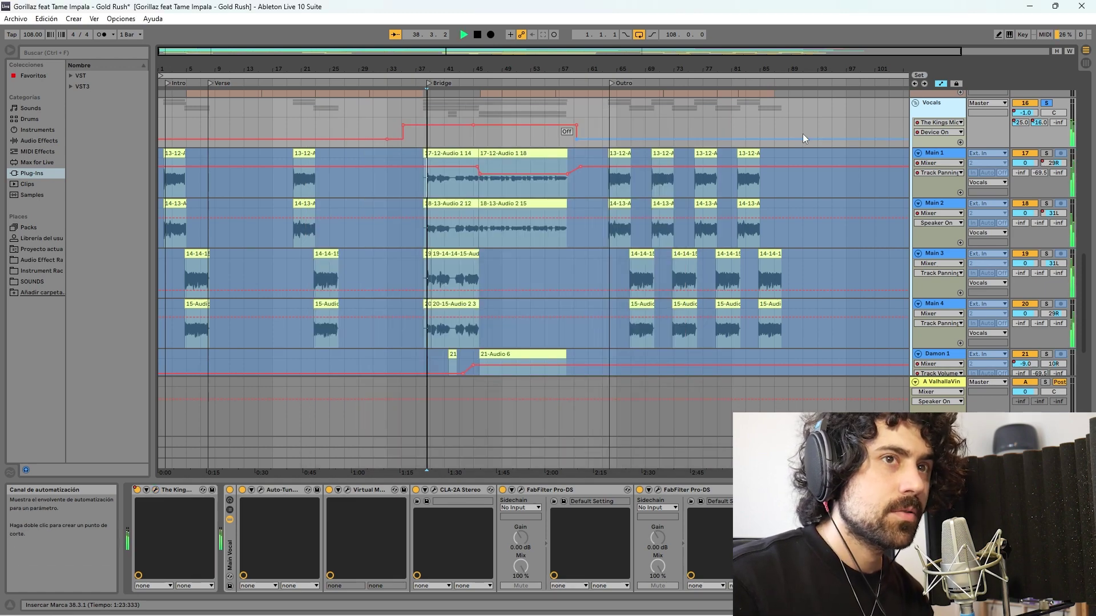
left_click(138, 492)
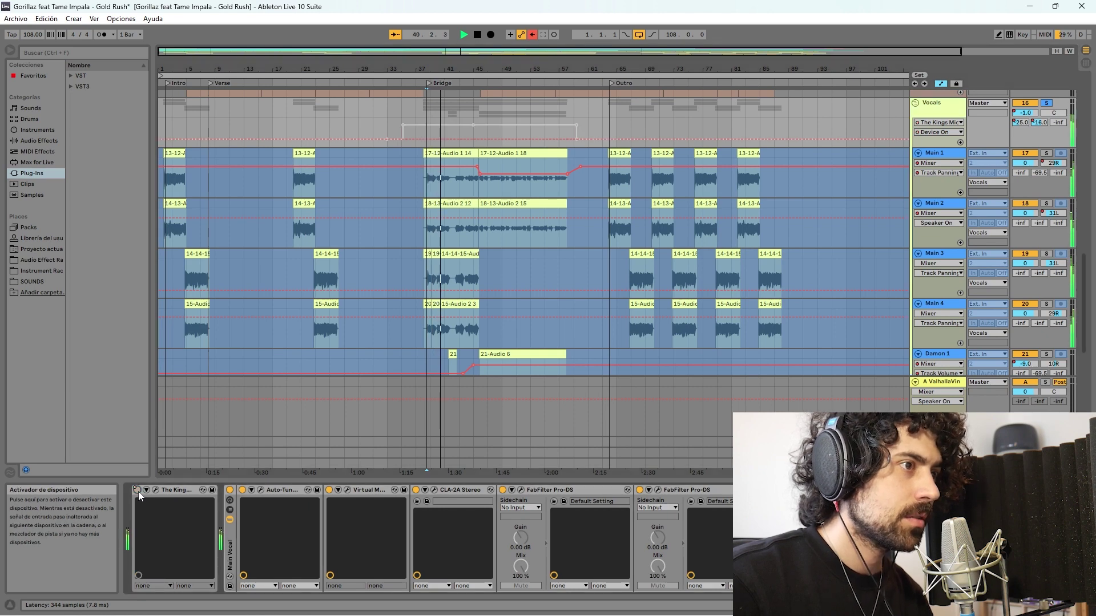
left_click(138, 491)
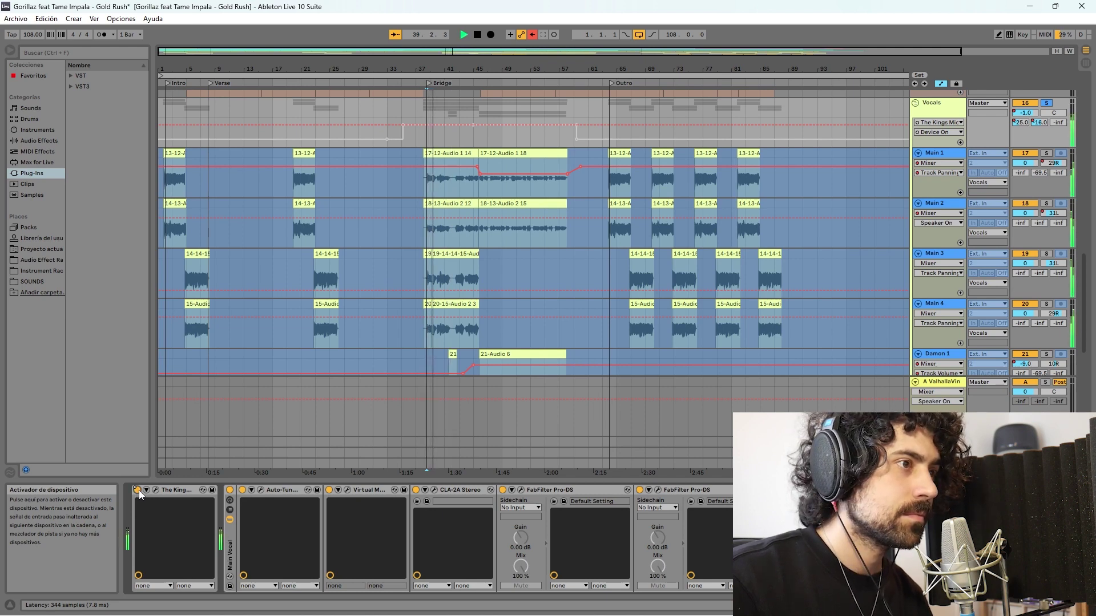
left_click(139, 491)
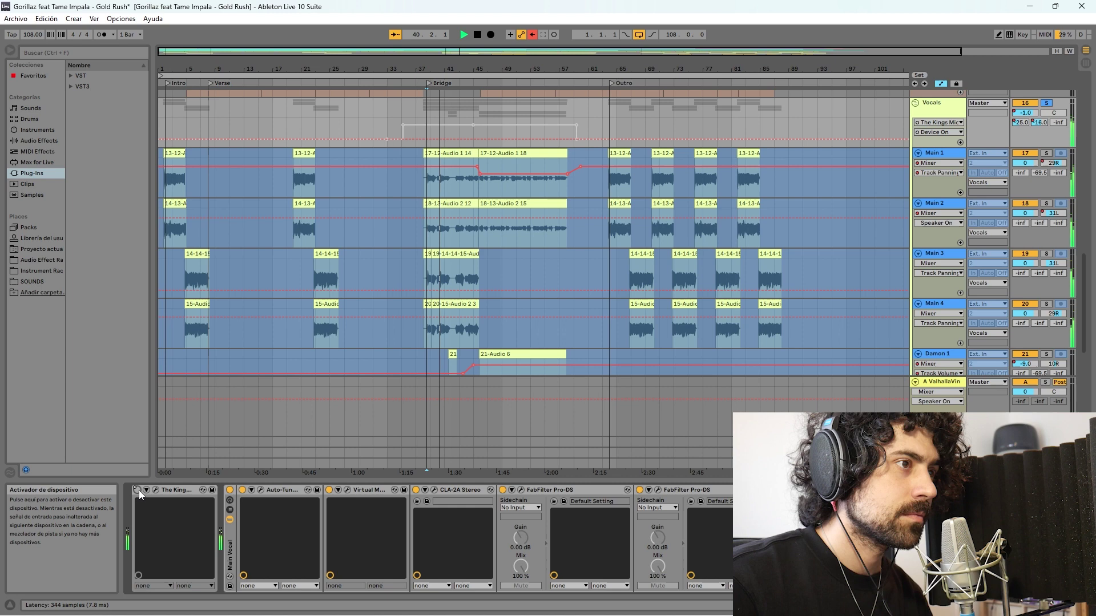
left_click(138, 491)
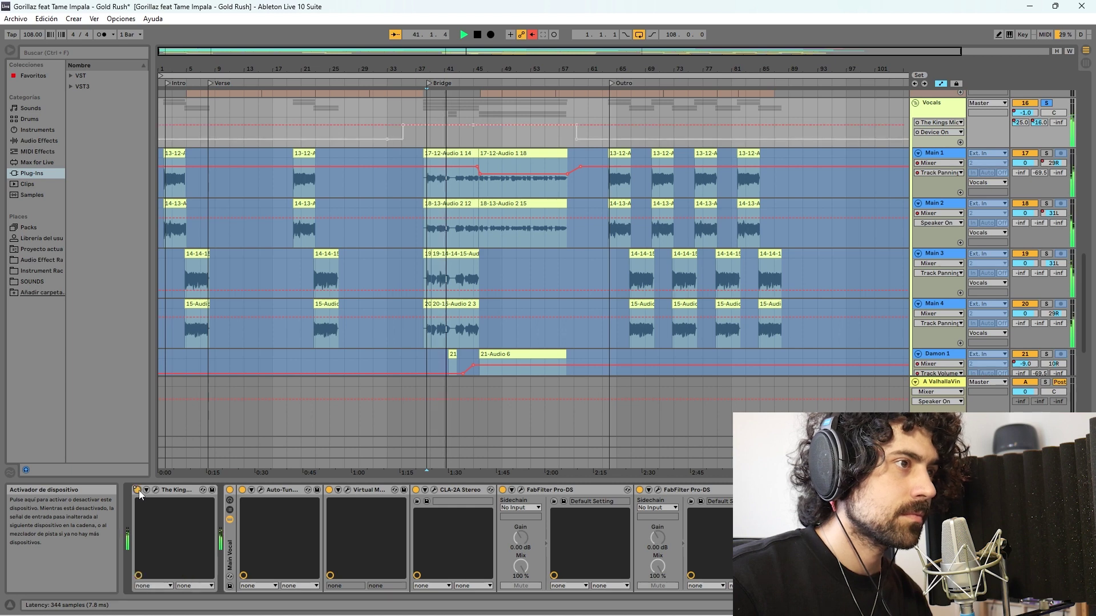
scroll(496, 303, "down", 1)
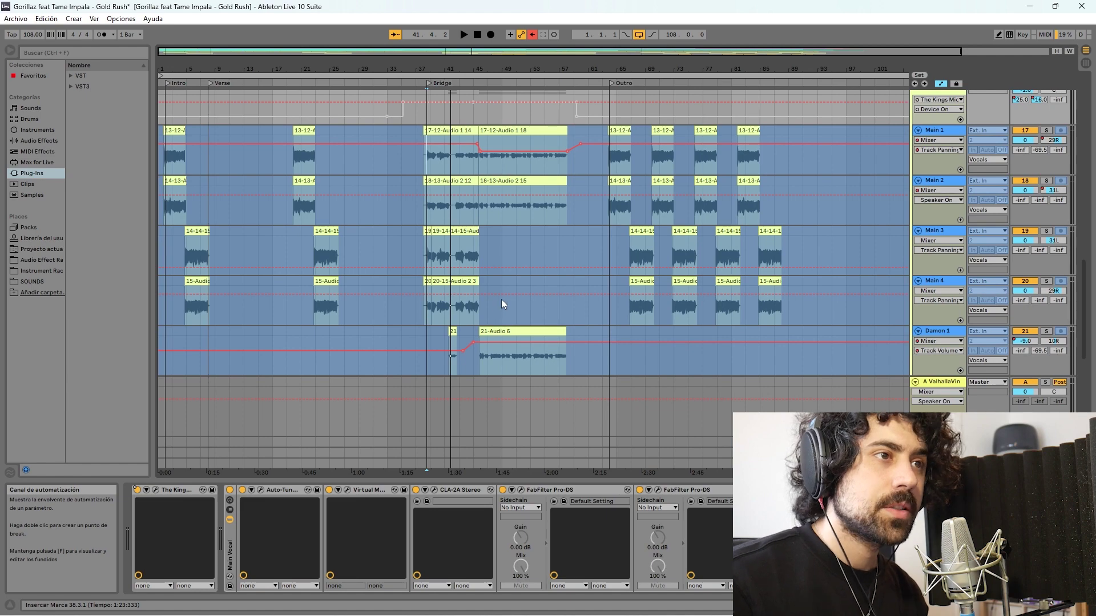
scroll(574, 280, "down", 4)
scroll(574, 279, "down", 4)
scroll(599, 283, "up", 2)
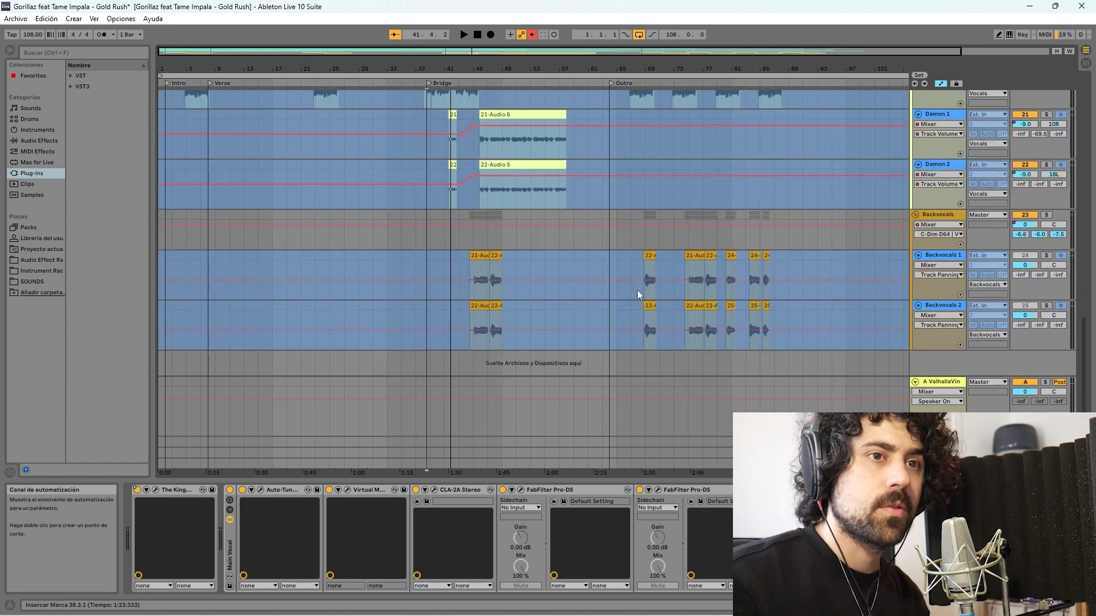
scroll(685, 286, "up", 3)
scroll(625, 265, "up", 5)
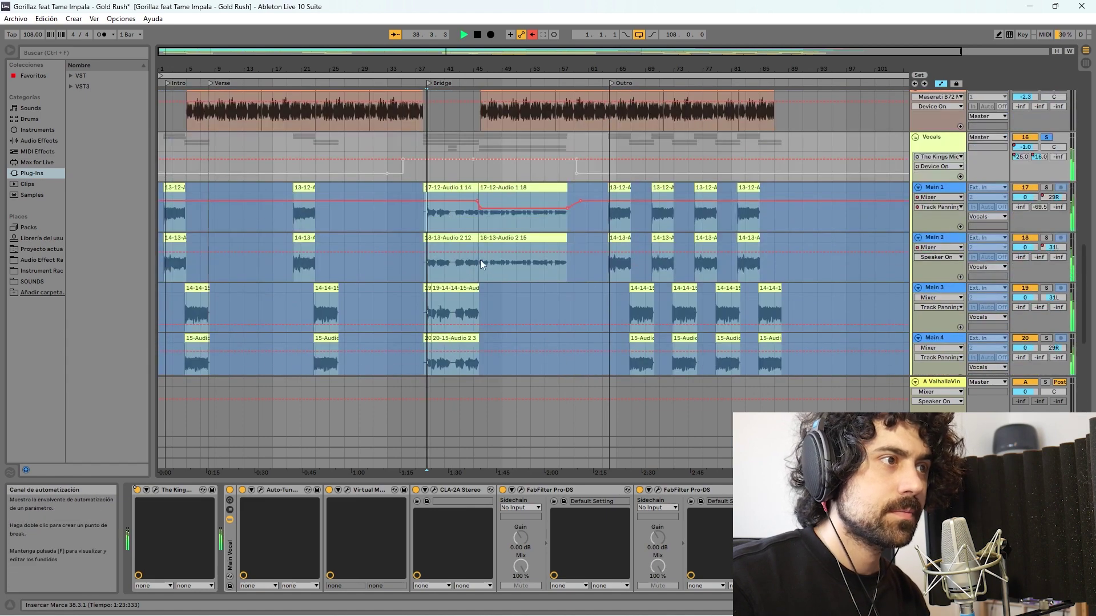
scroll(777, 226, "down", 2)
scroll(787, 232, "down", 9)
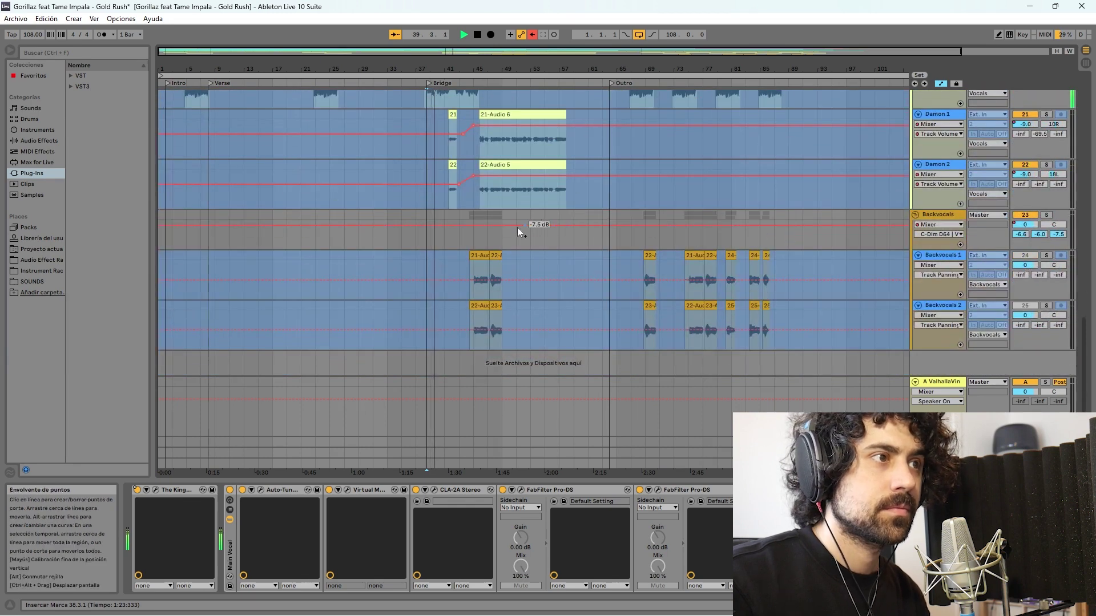
Solo the Backvocals group and play it from the outro
left_click(474, 241)
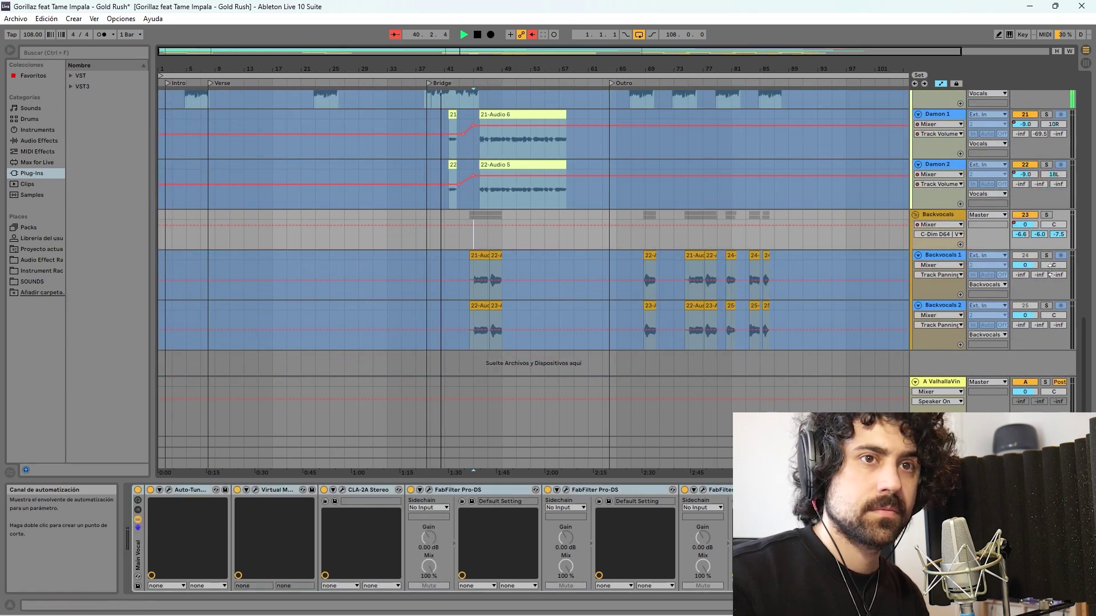
left_click(1045, 215)
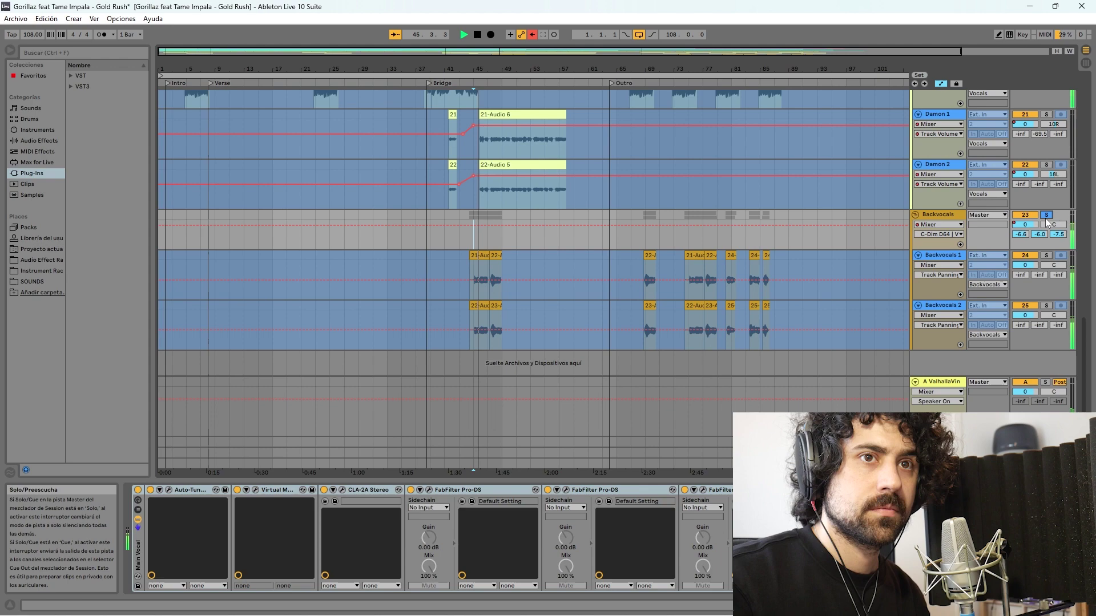
scroll(828, 245, "up", 7)
scroll(829, 245, "down", 1)
scroll(829, 245, "down", 3)
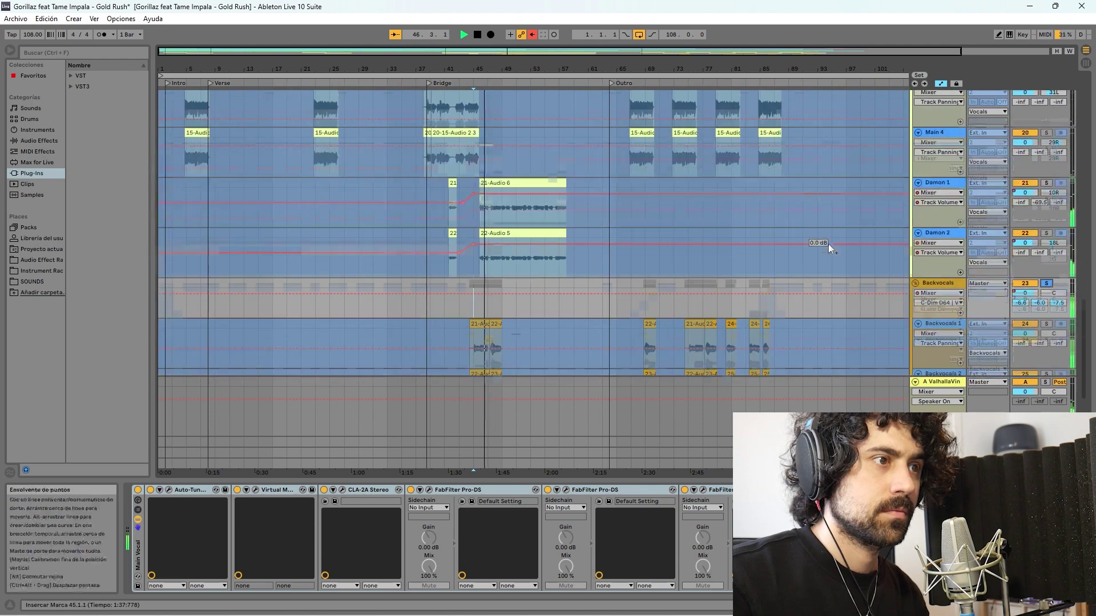
scroll(828, 244, "up", 3)
scroll(666, 240, "up", 3)
scroll(633, 257, "up", 2)
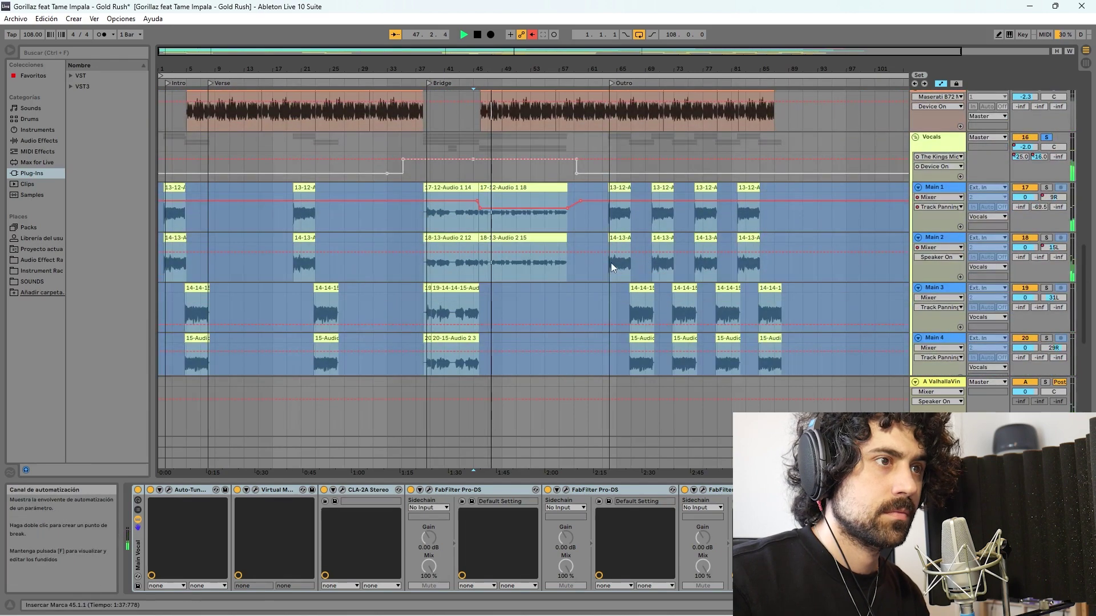
left_click(610, 263)
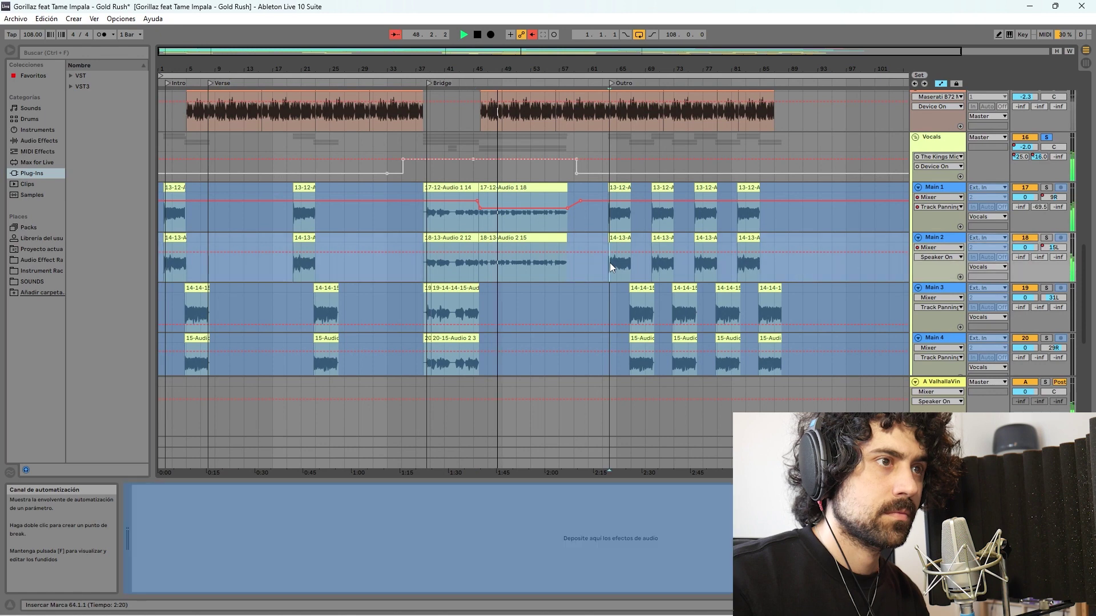
key("space")
key("space")
scroll(685, 268, "down", 5)
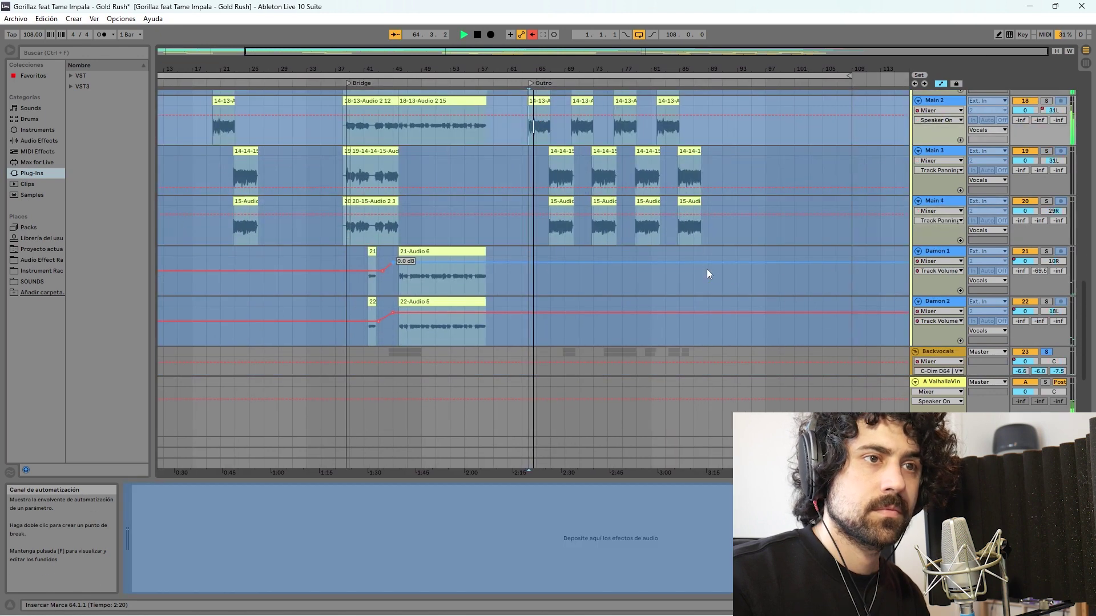
scroll(707, 273, "down", 2)
scroll(707, 272, "down", 2)
key("space")
left_click(564, 242)
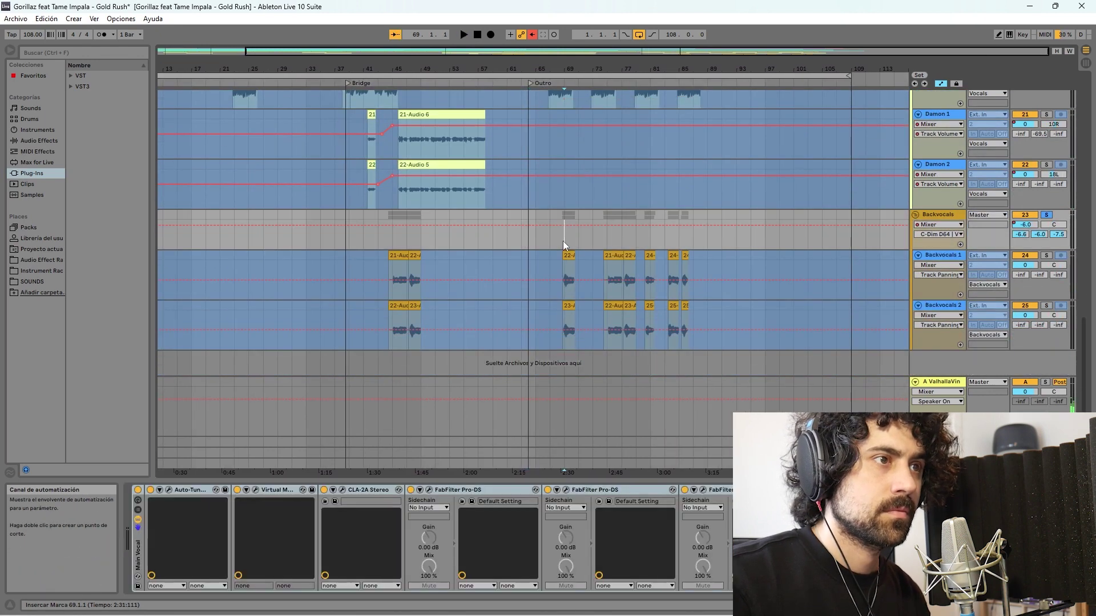
key("space")
scroll(638, 260, "up", 5)
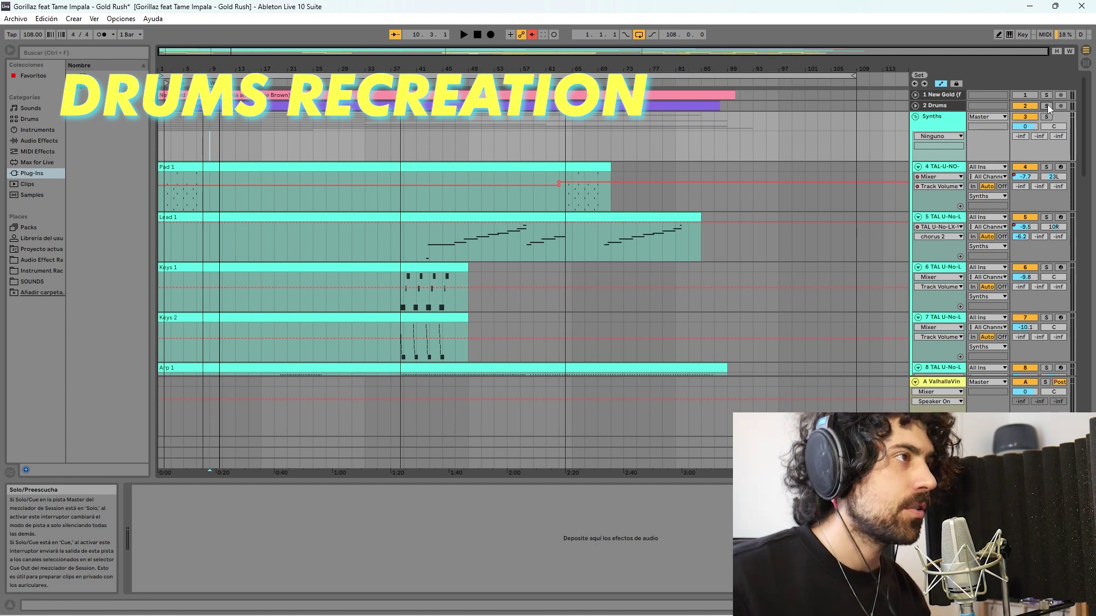
Unsolo the Drums track and place the insert marker at 2.1.1 on Lead 1
key("space")
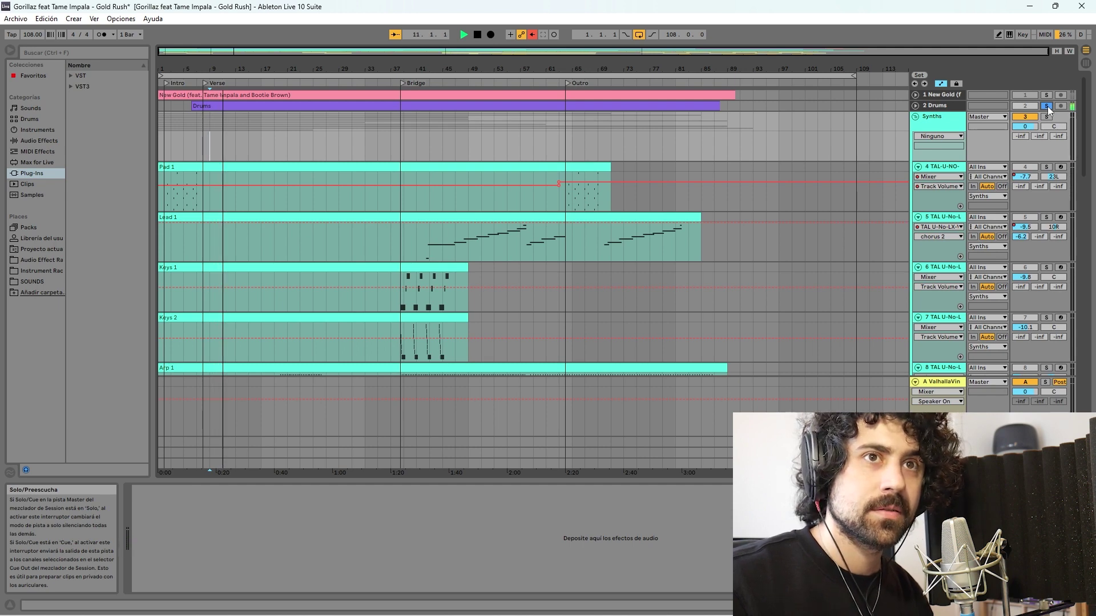
left_click(1047, 106)
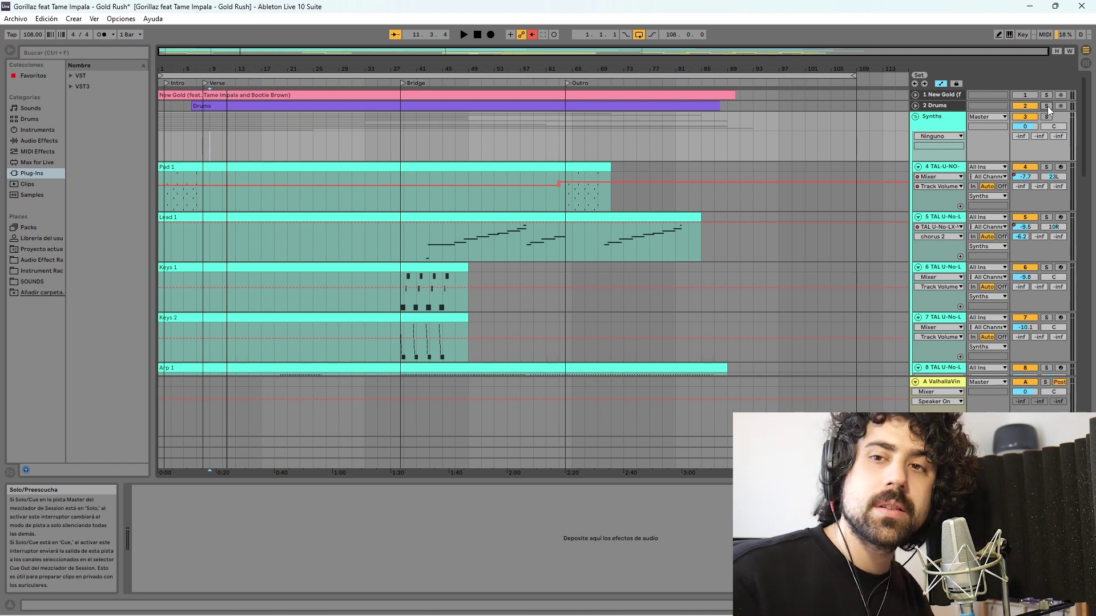
left_click(165, 248)
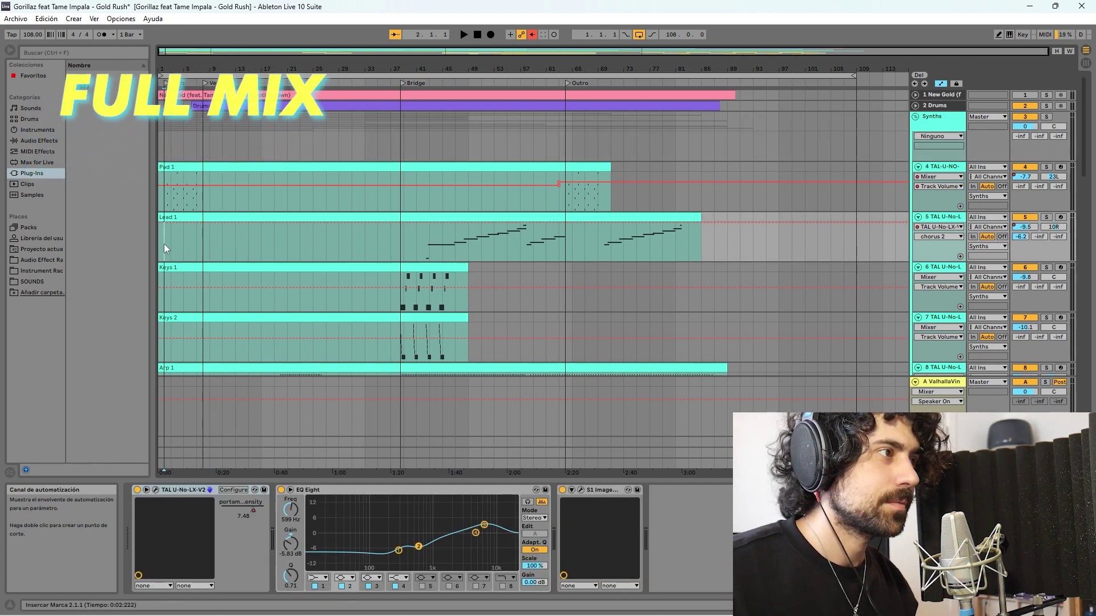
Play the full mix from bars 9 and 19, briefly soloing Lead 2 and the guitar
key("space")
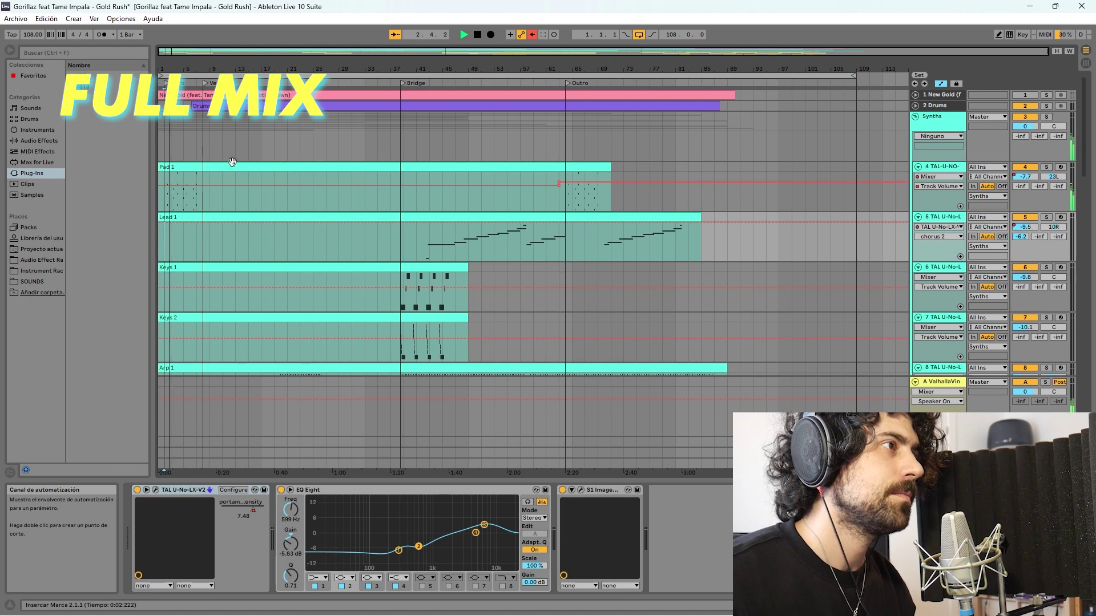
left_click(210, 205)
scroll(274, 265, "down", 2)
scroll(274, 266, "down", 5)
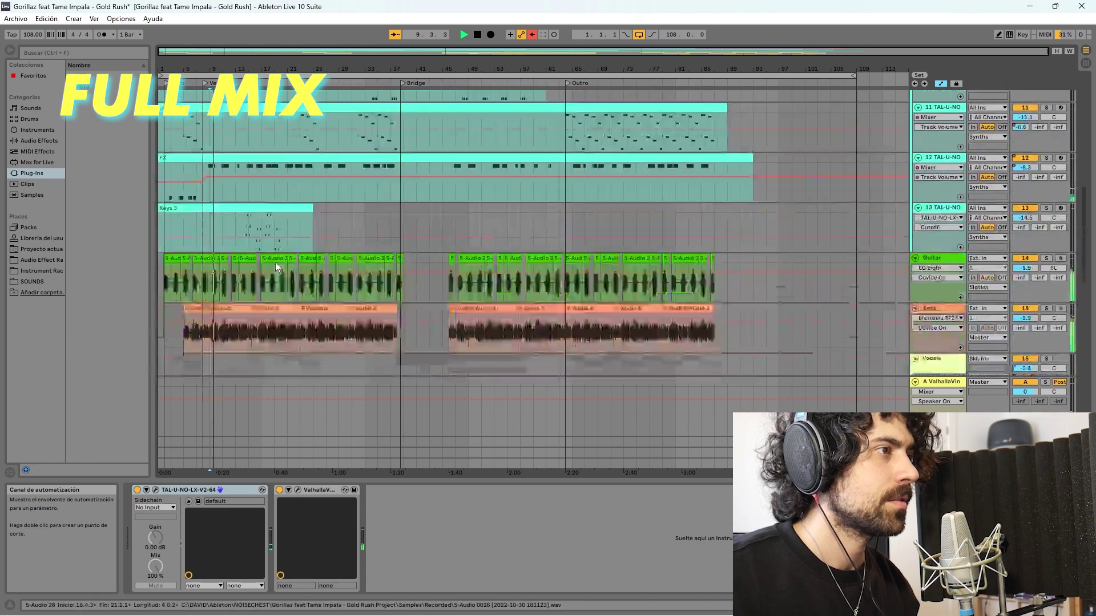
scroll(257, 286, "up", 2)
scroll(256, 287, "down", 2)
scroll(253, 317, "down", 1)
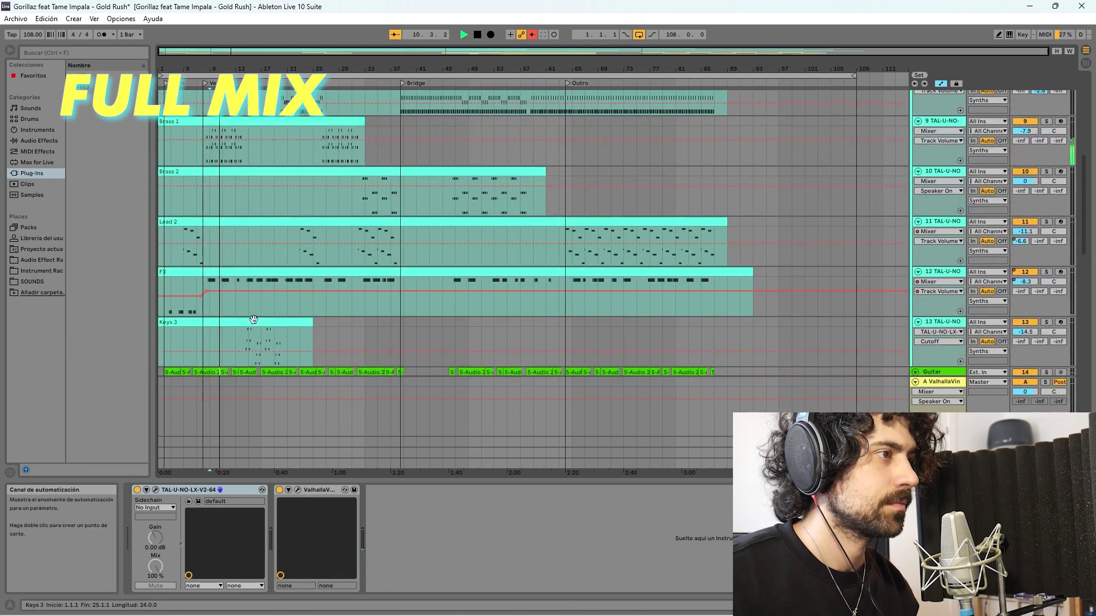
scroll(248, 171, "up", 4)
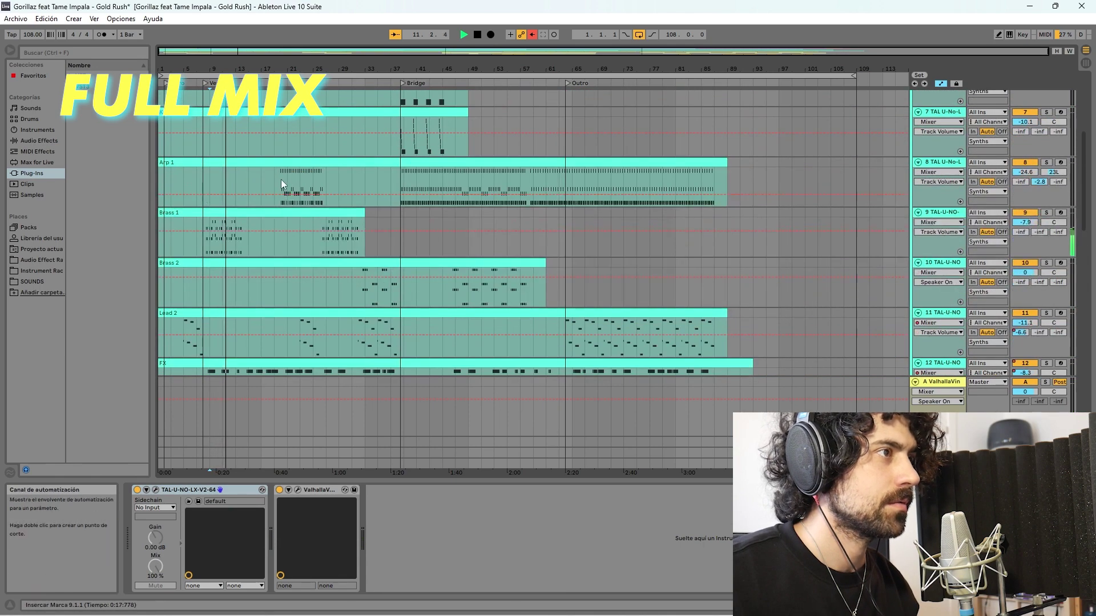
left_click(279, 177)
scroll(343, 214, "up", 4)
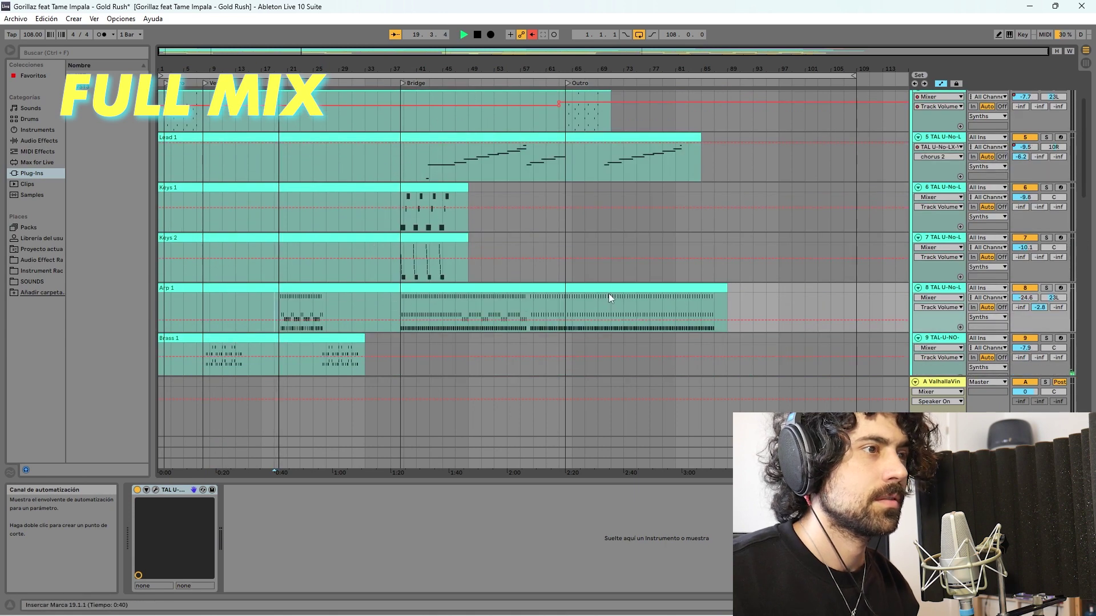
scroll(643, 283, "down", 1)
scroll(651, 280, "down", 1)
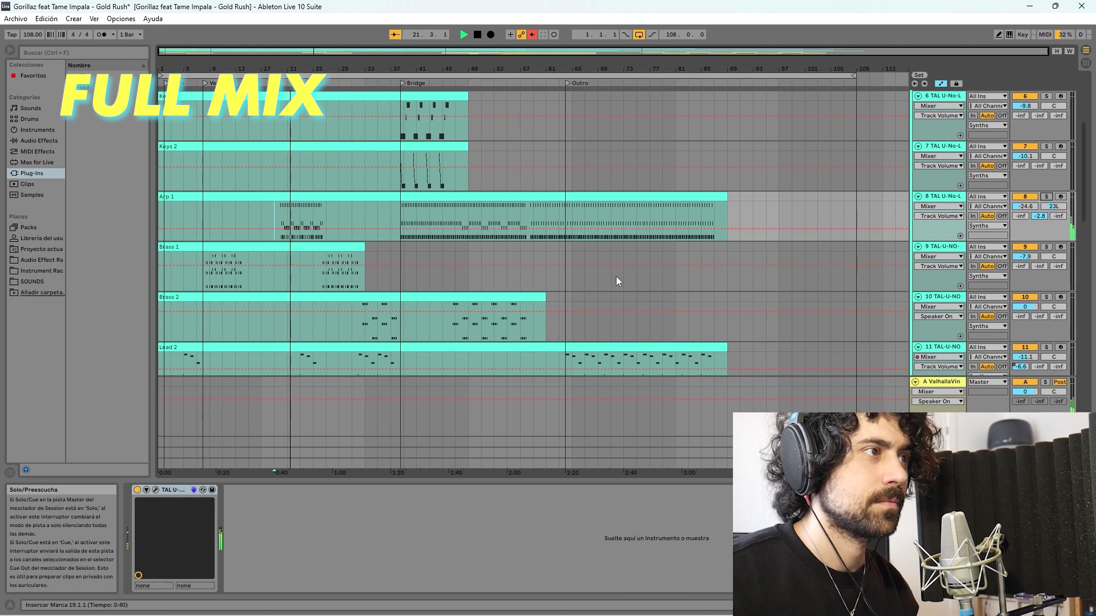
scroll(616, 277, "down", 2)
scroll(616, 278, "down", 1)
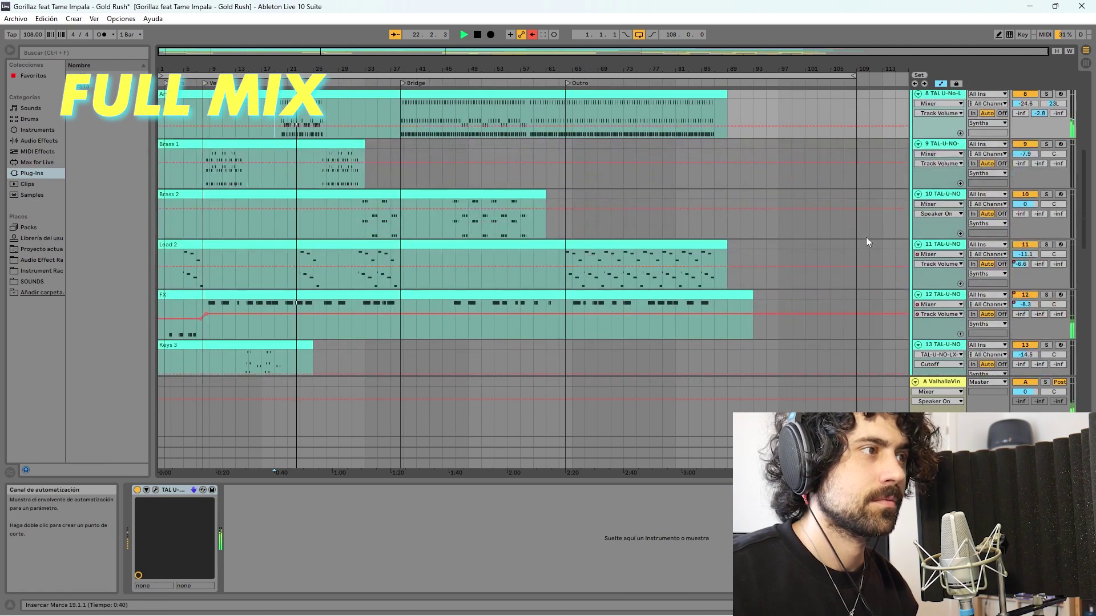
left_click(1046, 244)
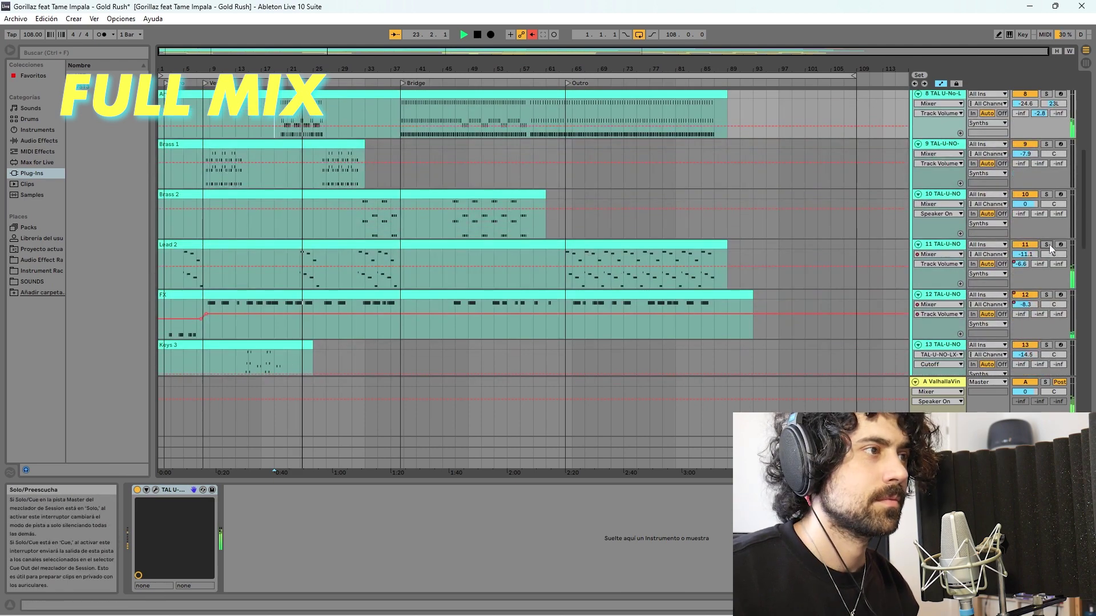
left_click(1046, 244)
scroll(497, 275, "down", 3)
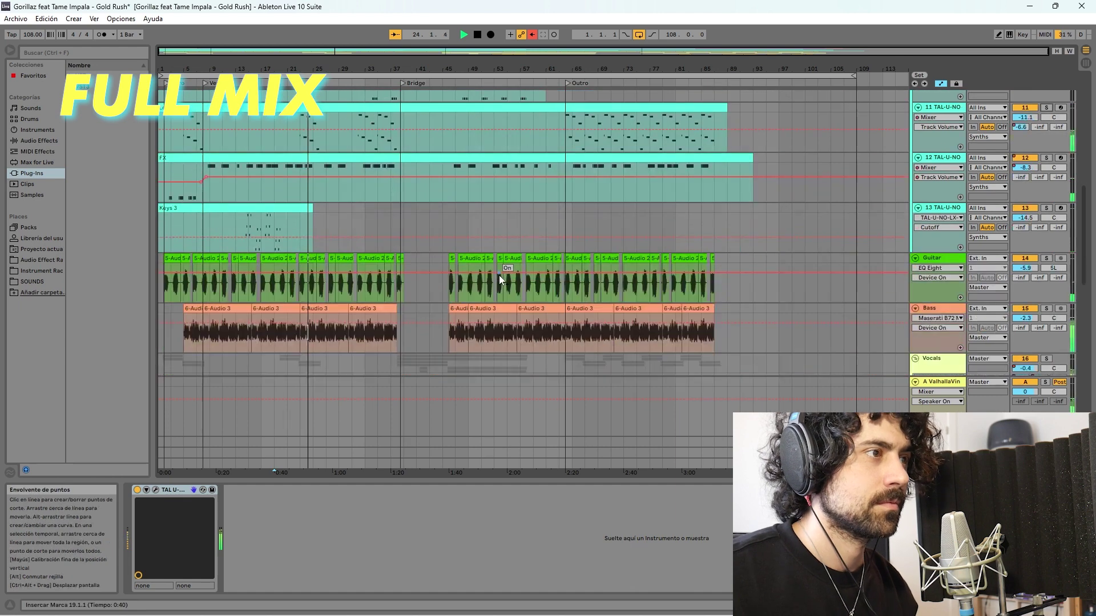
scroll(500, 274, "down", 1)
left_click(1045, 212)
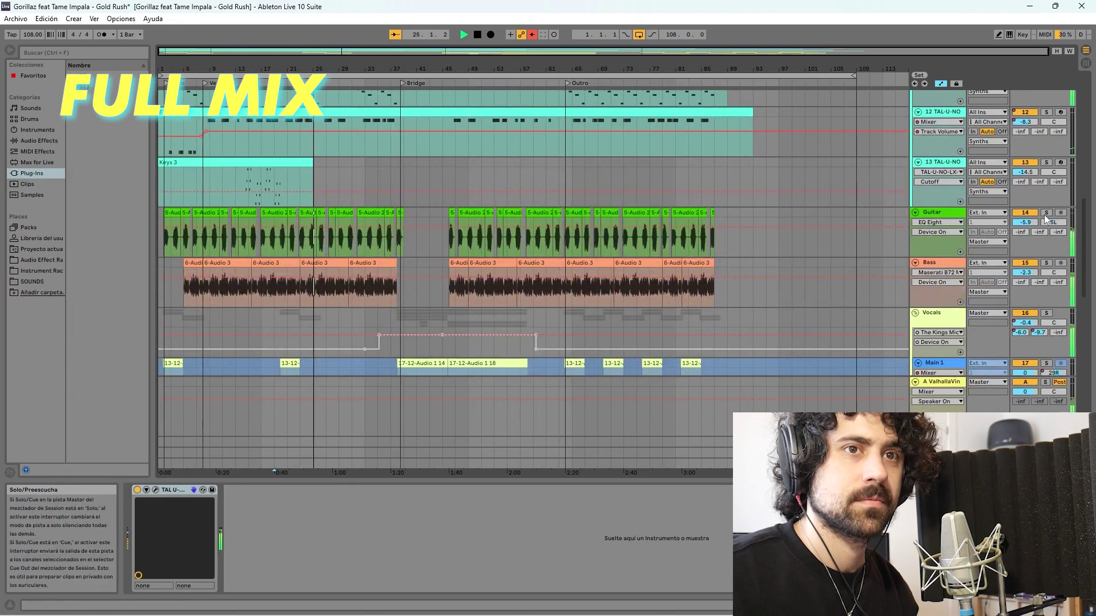
left_click(1045, 263)
scroll(770, 262, "up", 5)
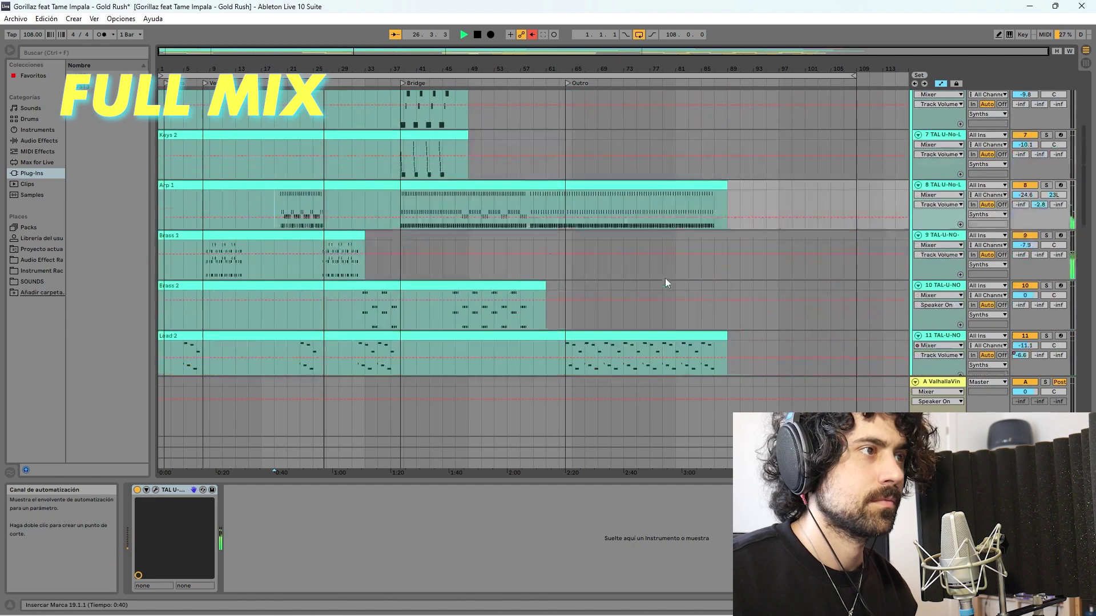
Jump to the Bridge near bar 38 and briefly solo Lead 1
left_click(401, 227)
scroll(505, 257, "up", 3)
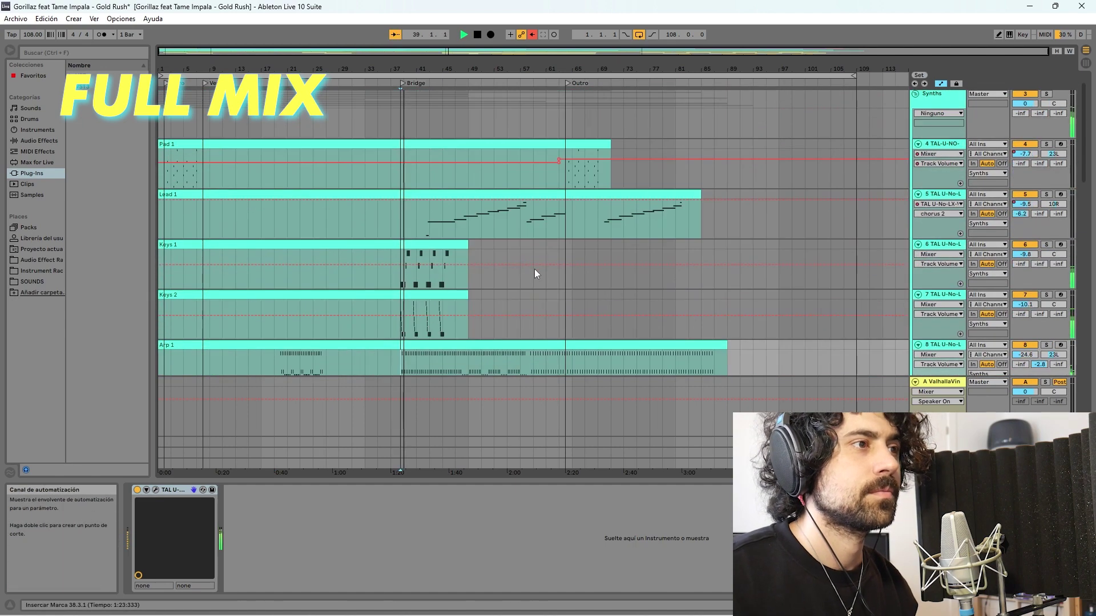
scroll(554, 267, "down", 1)
scroll(717, 242, "down", 2)
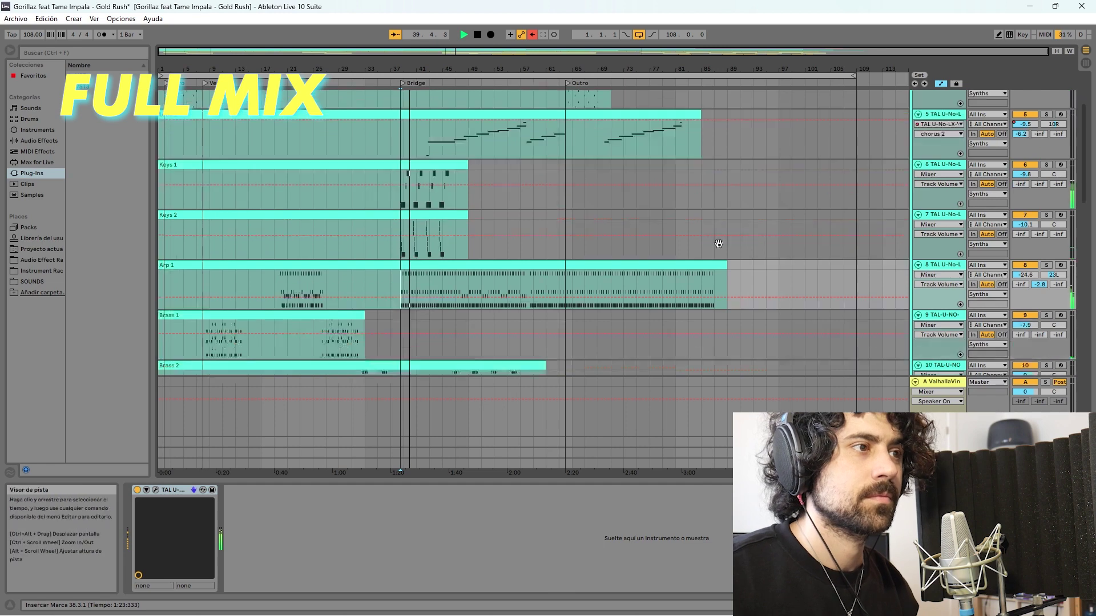
scroll(747, 238, "up", 3)
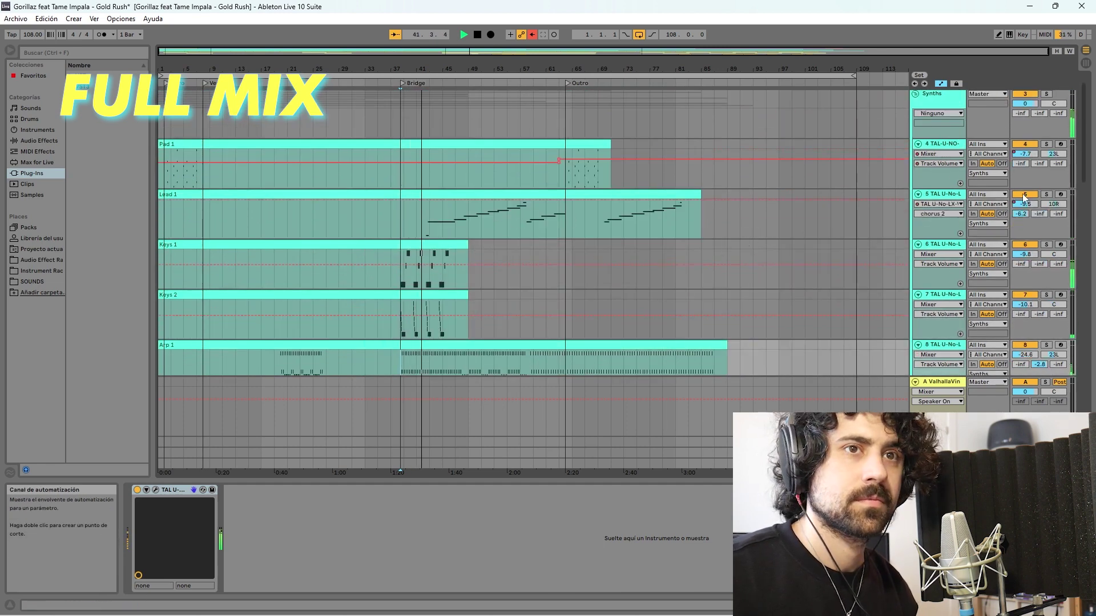
left_click(1046, 194)
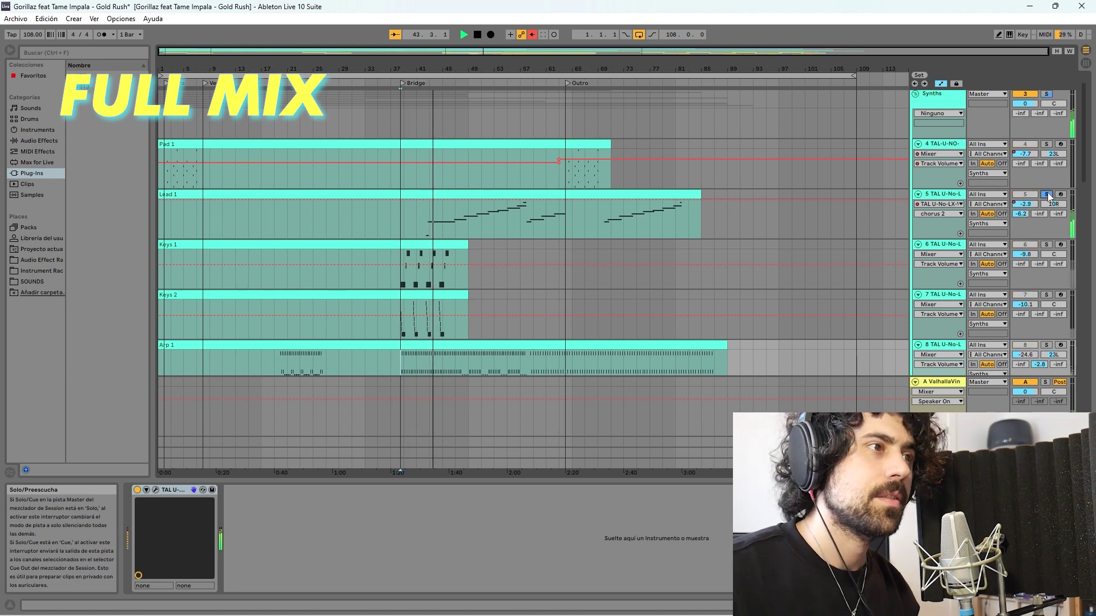
left_click(1047, 195)
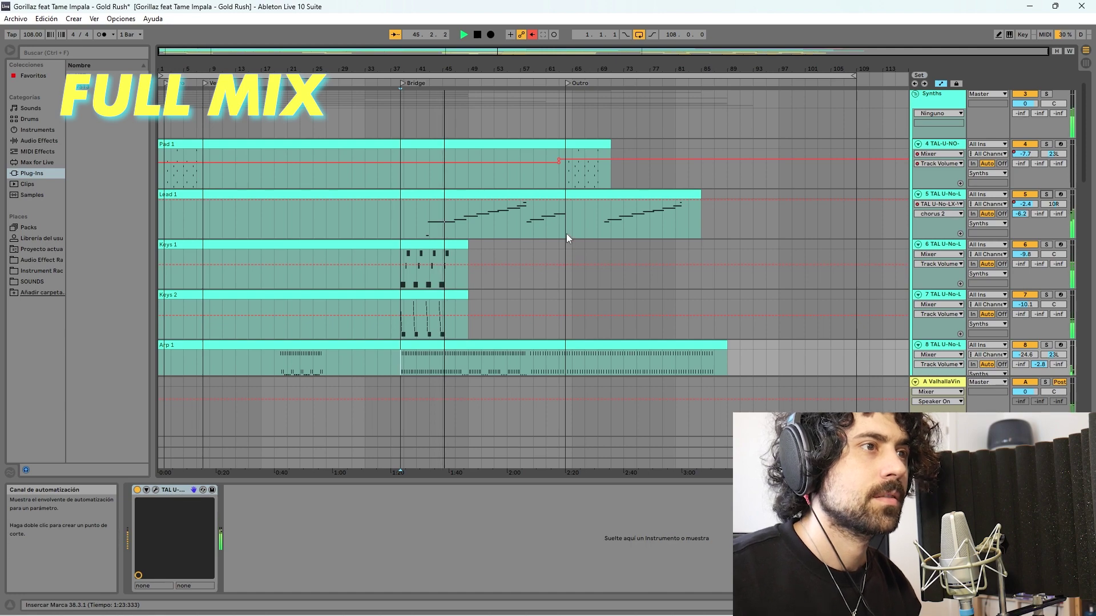
scroll(566, 233, "down", 5)
scroll(560, 242, "down", 5)
scroll(567, 249, "down", 5)
scroll(568, 247, "up", 4)
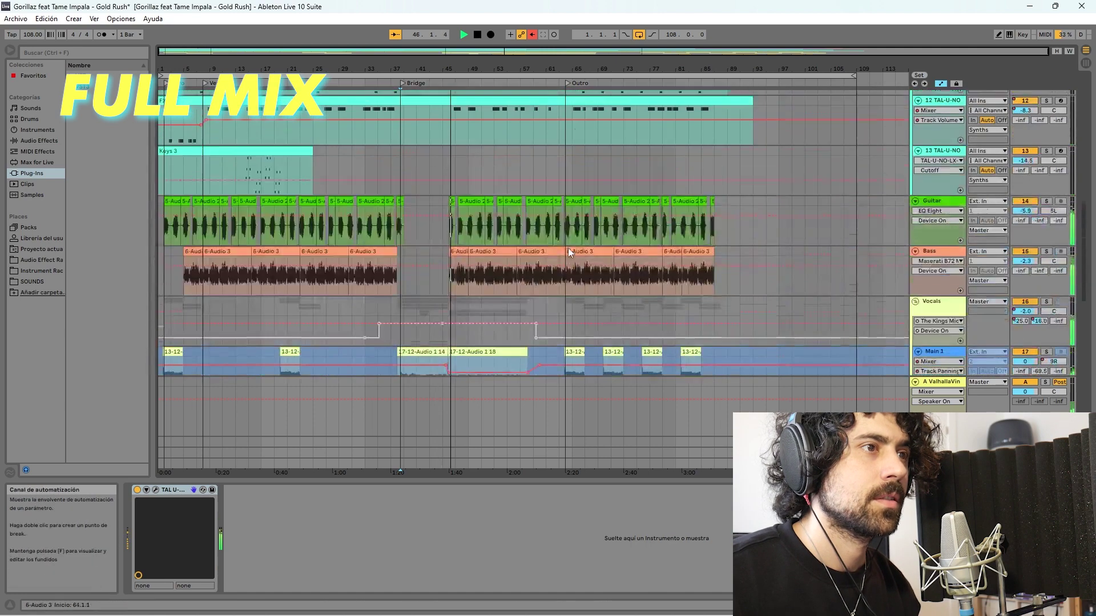
scroll(570, 224, "up", 1)
Play from bar 64 in the Outro, select the Backvocals group, then solo Lead 1
left_click(564, 221)
scroll(600, 235, "up", 2)
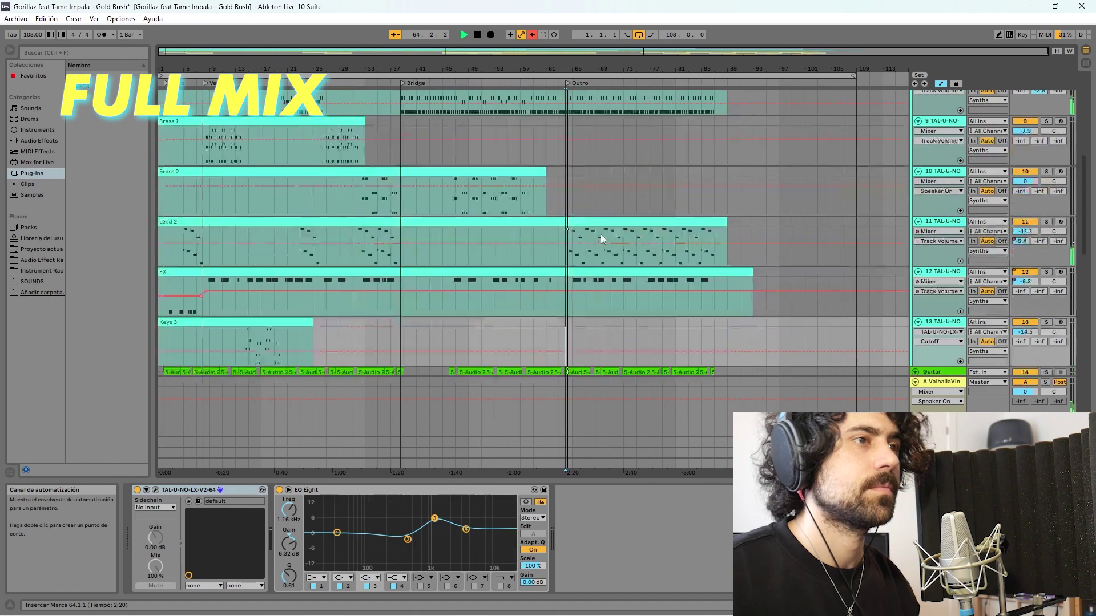
scroll(608, 237, "up", 1)
scroll(635, 242, "up", 2)
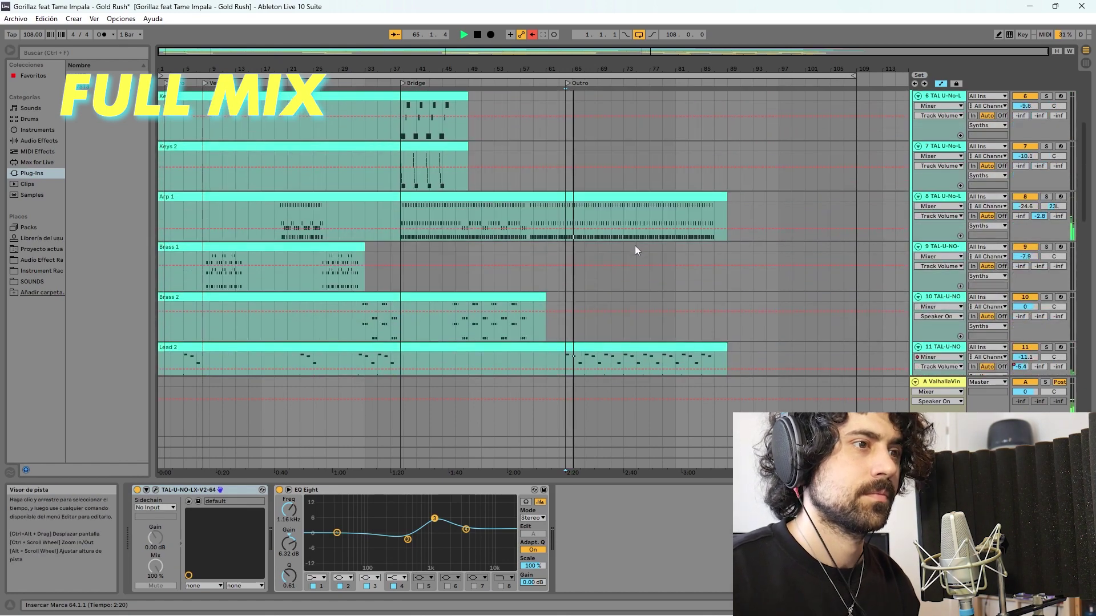
scroll(642, 257, "down", 3)
scroll(649, 270, "down", 4)
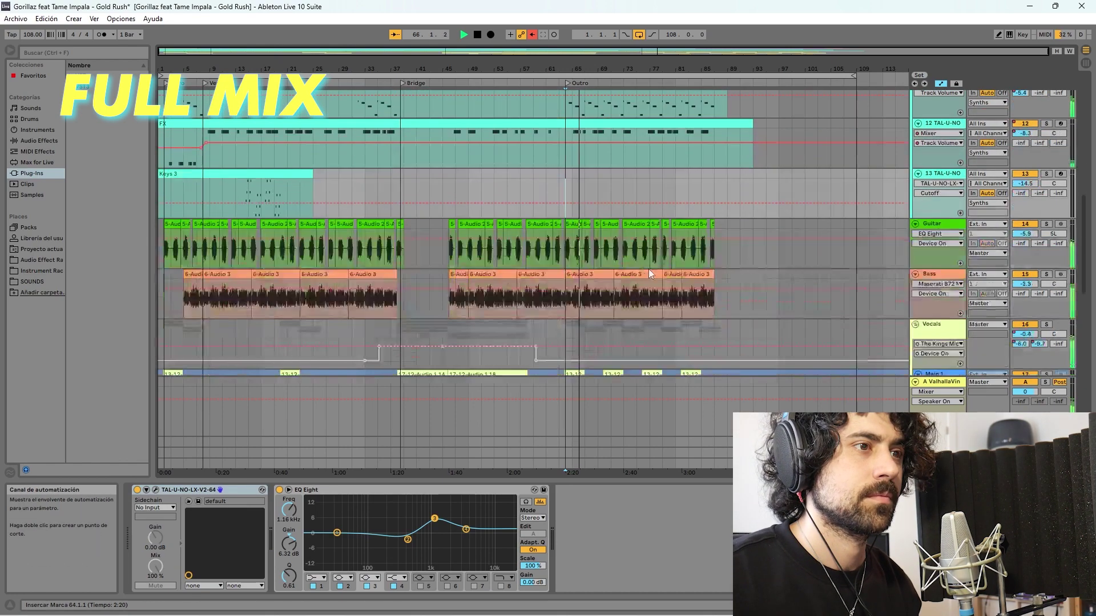
scroll(648, 270, "down", 4)
scroll(648, 268, "down", 3)
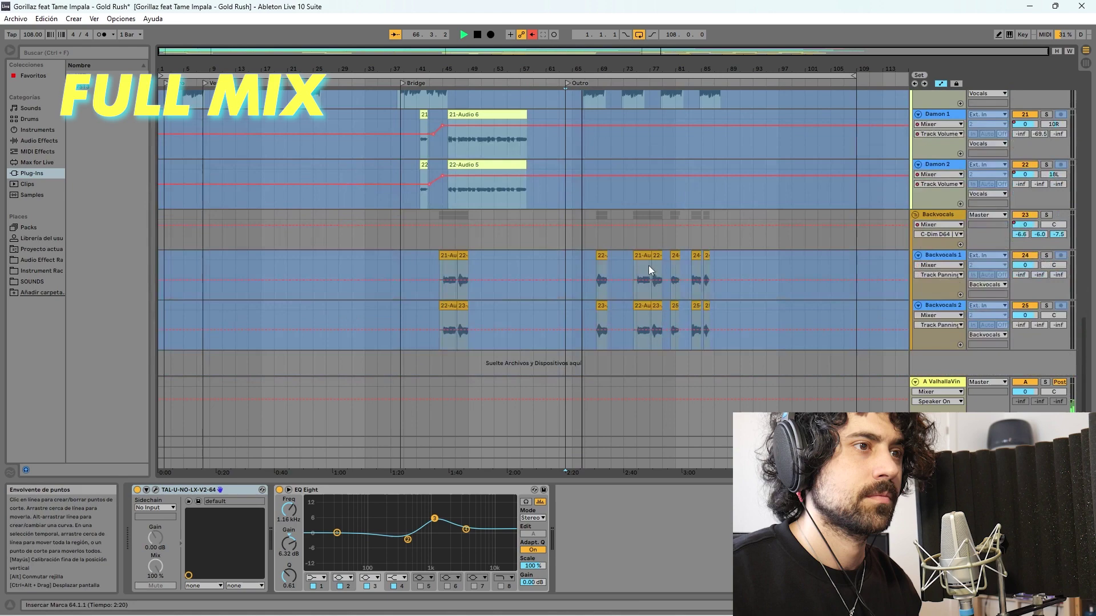
left_click(601, 242)
scroll(613, 247, "up", 4)
scroll(636, 255, "up", 4)
scroll(636, 256, "up", 3)
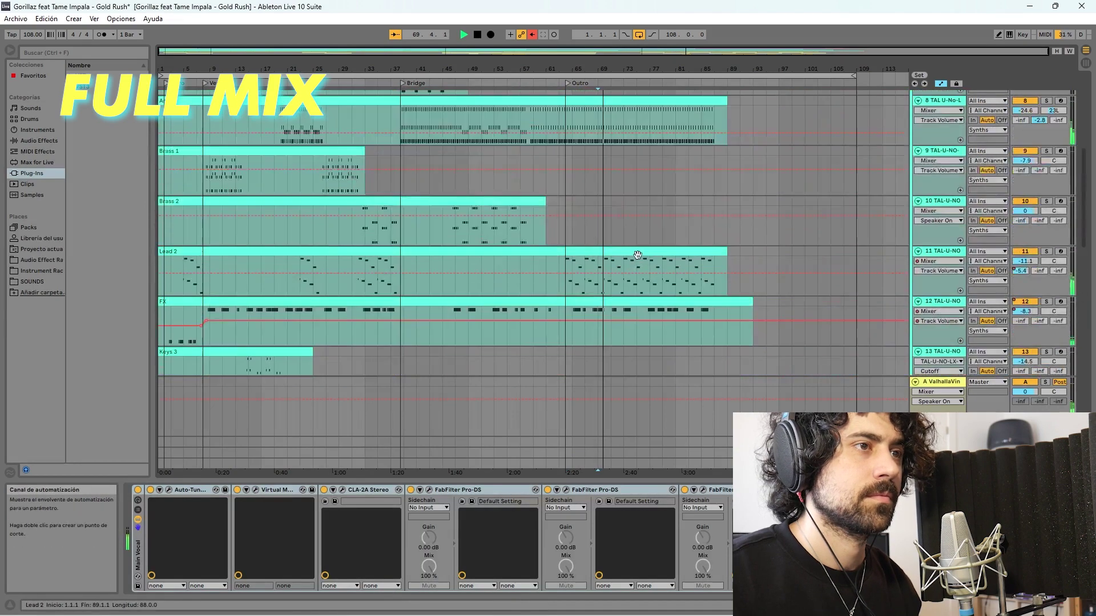
scroll(638, 255, "up", 2)
scroll(638, 256, "up", 2)
scroll(637, 256, "up", 2)
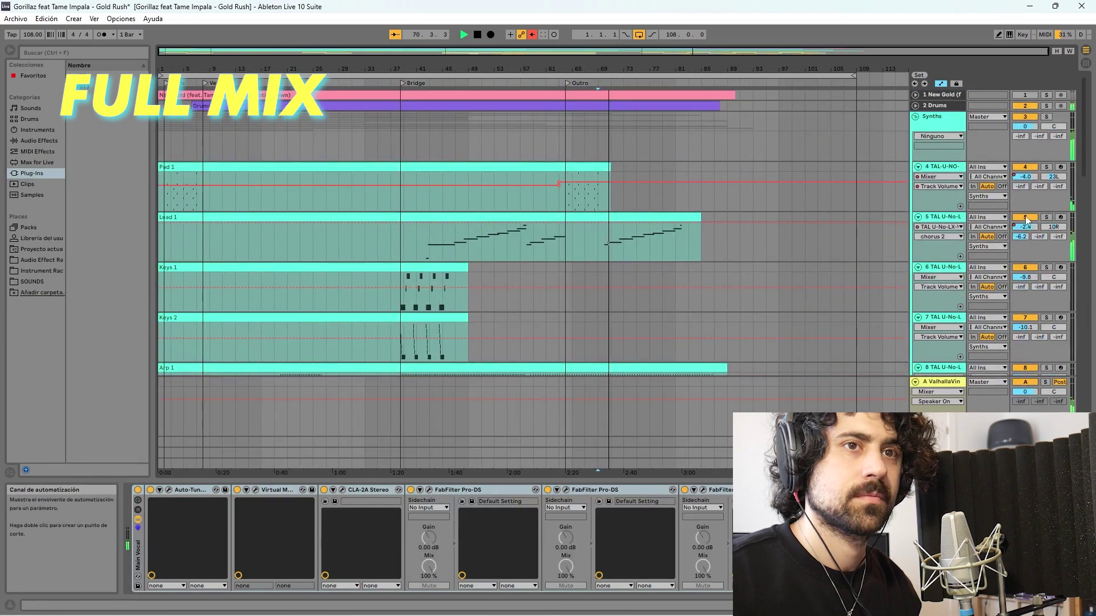
left_click(1046, 218)
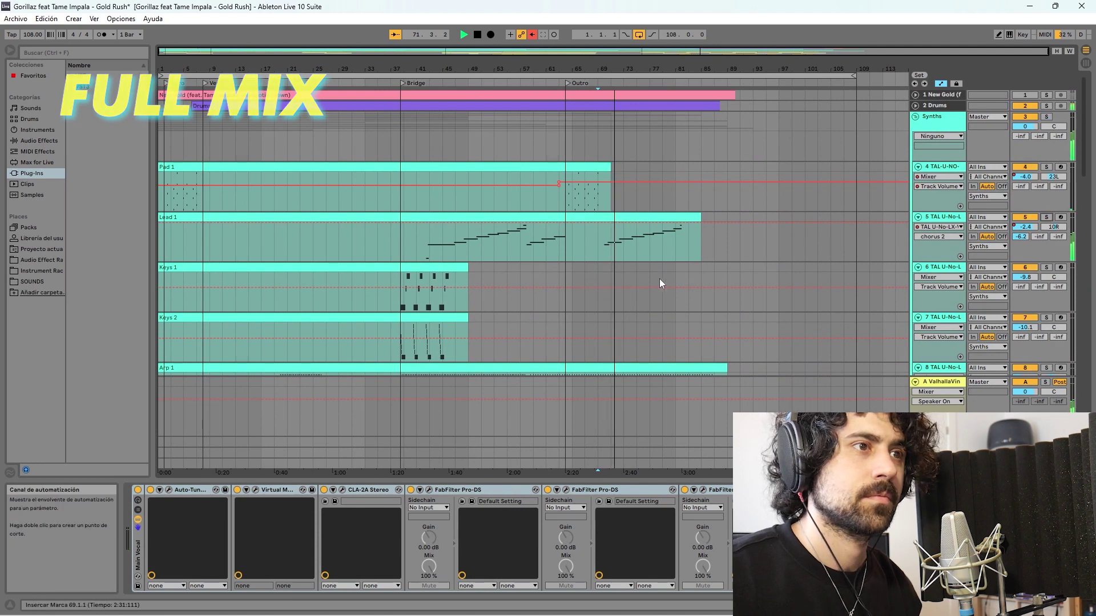